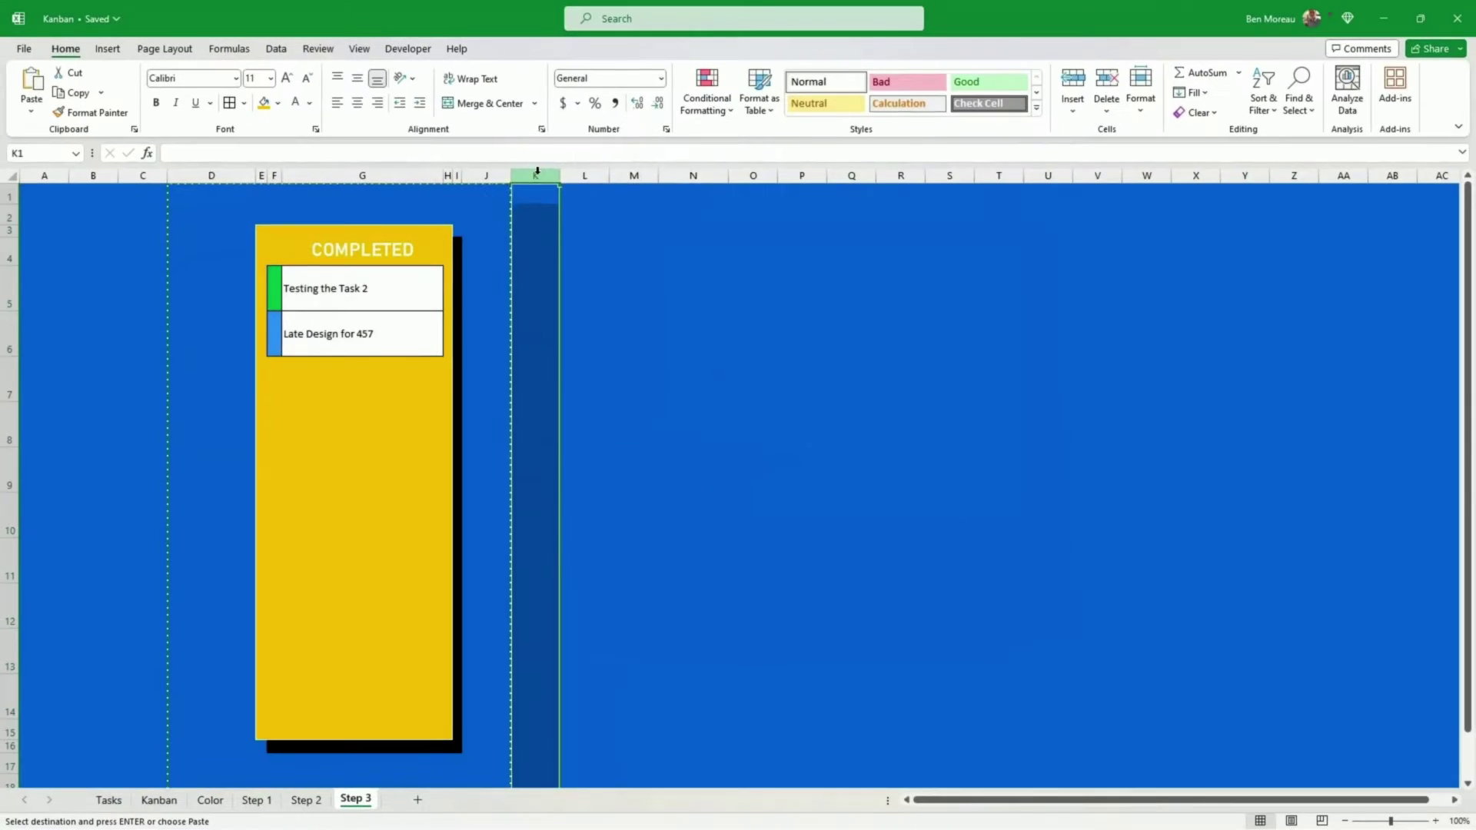
Step: Insert the copied Completed column at column K and fill the In Progress column green
right_click(538, 177)
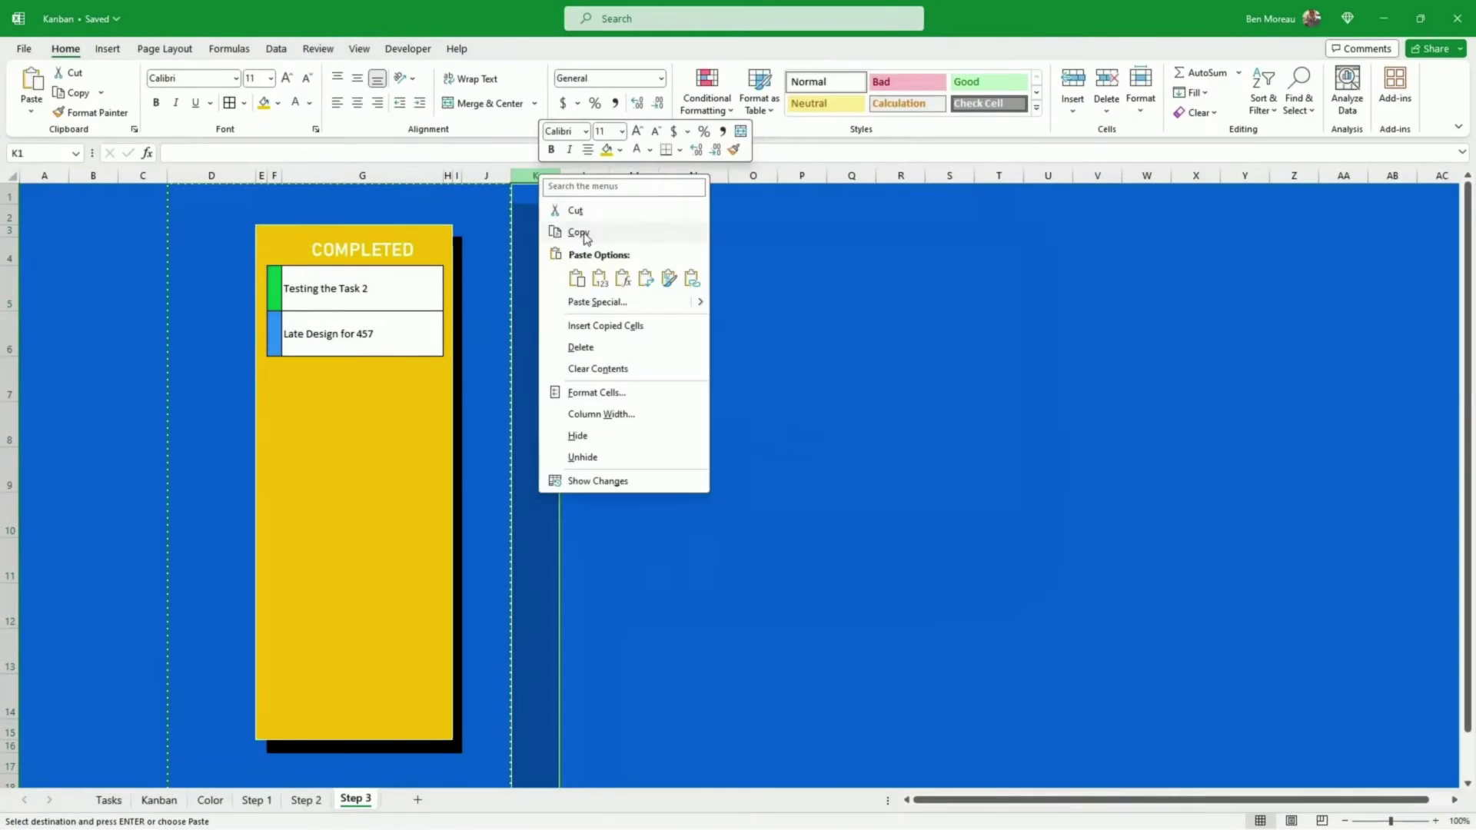
click(604, 326)
drag(264, 228, 370, 357)
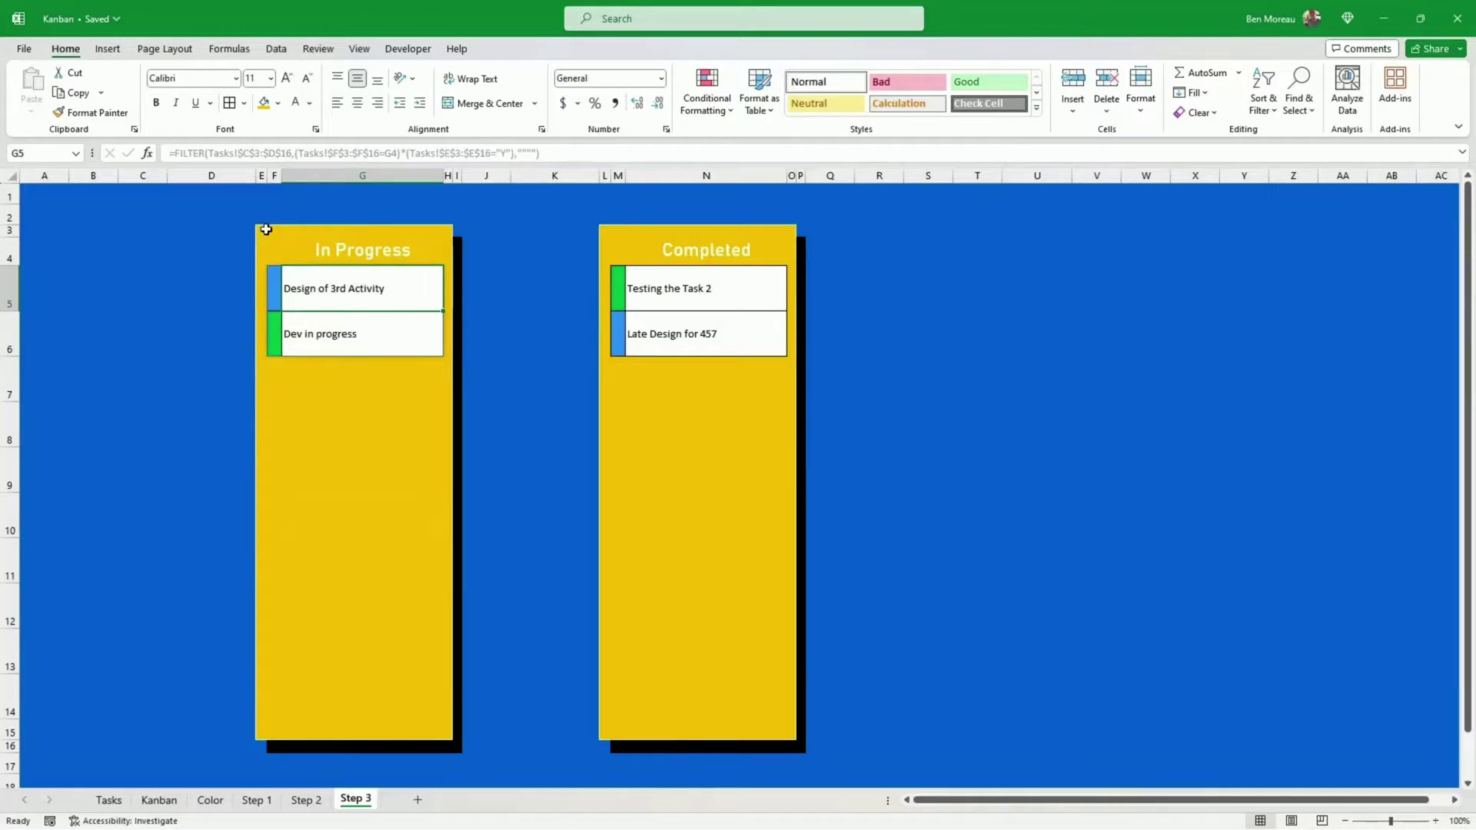
click(277, 102)
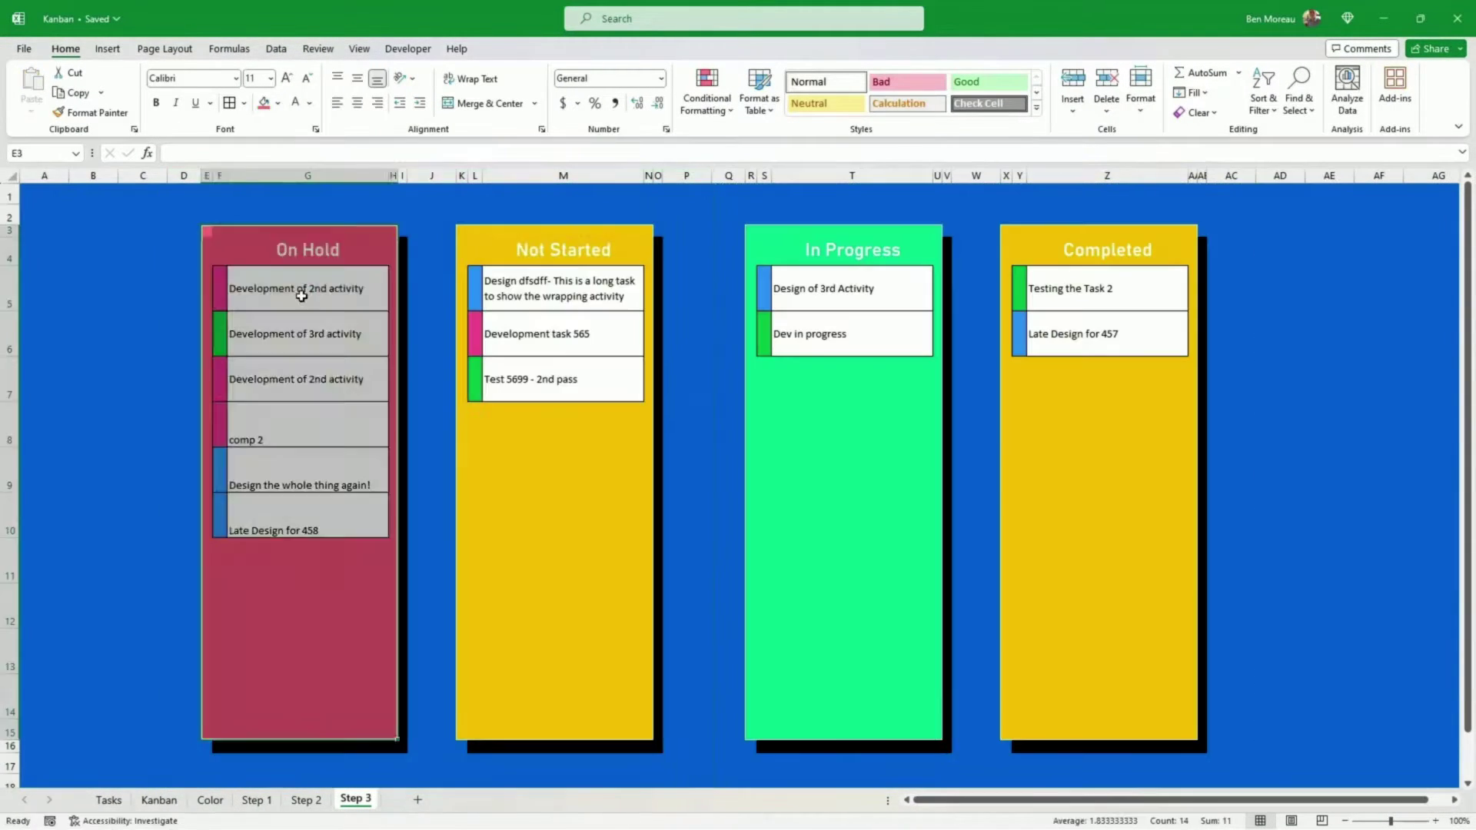
Step: Fill the Not Started column's cells light blue
drag(459, 228, 639, 711)
click(277, 102)
click(365, 154)
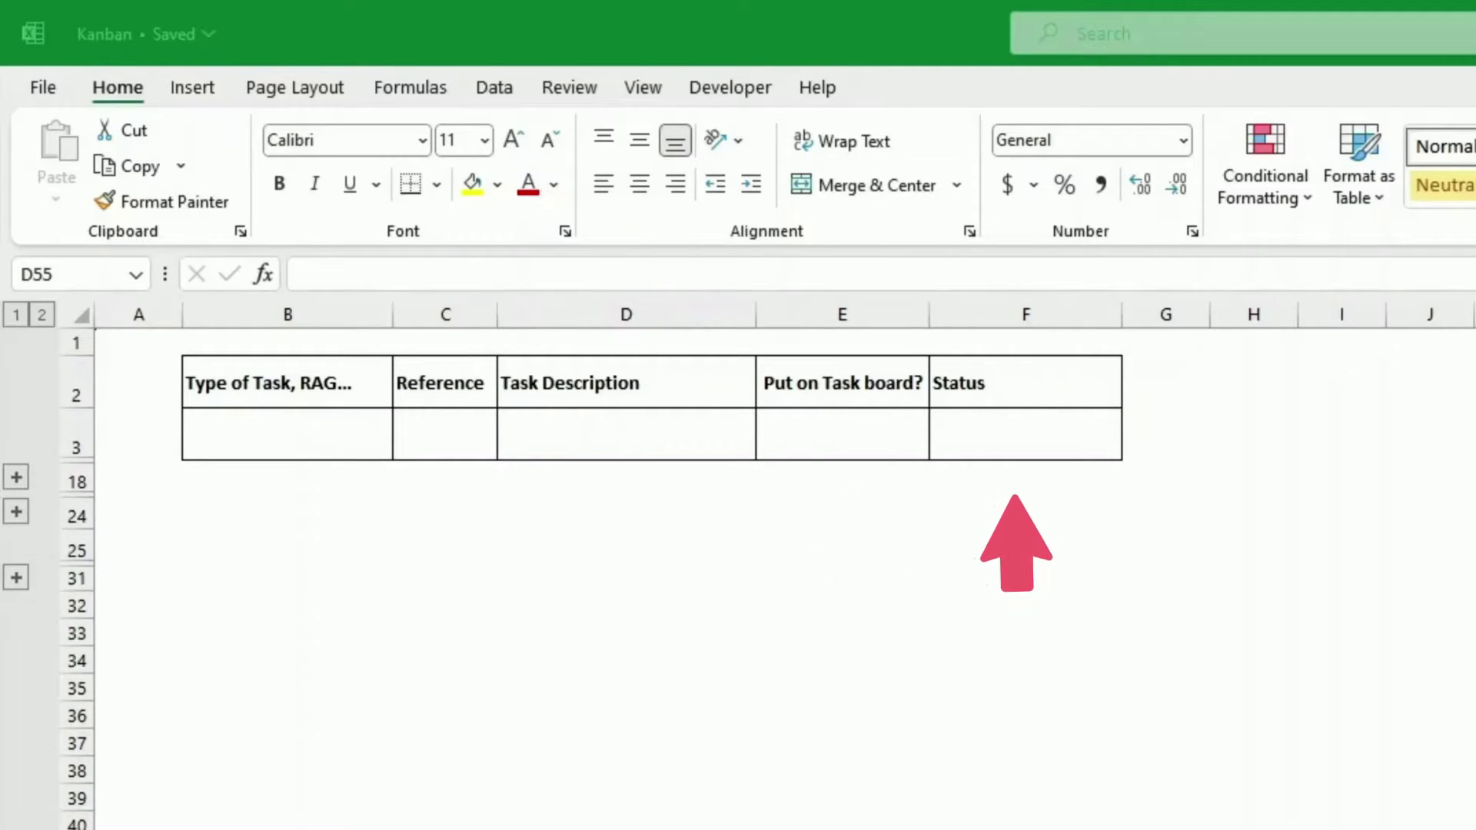
click(16, 478)
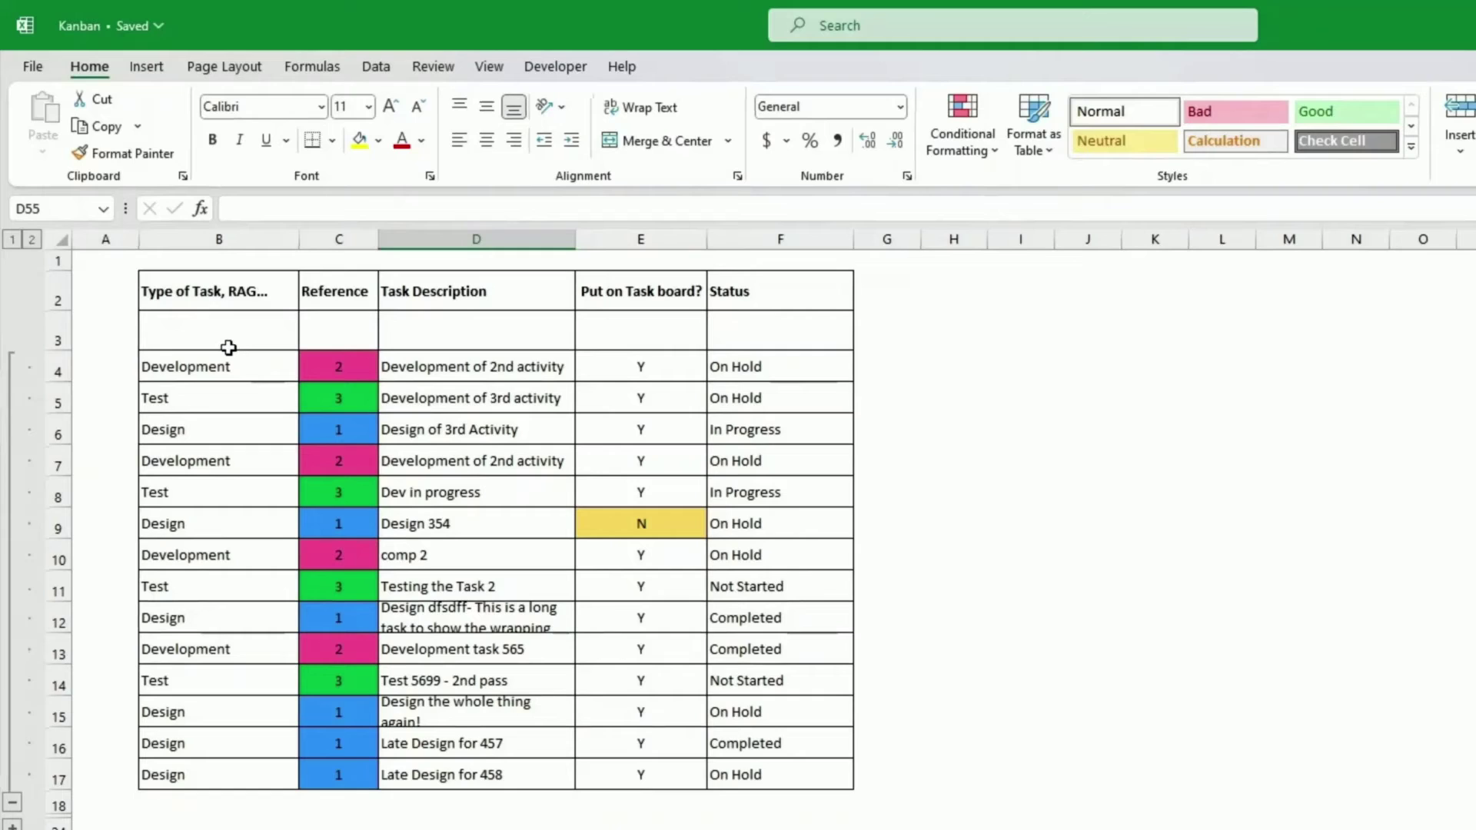
drag(221, 366, 219, 427)
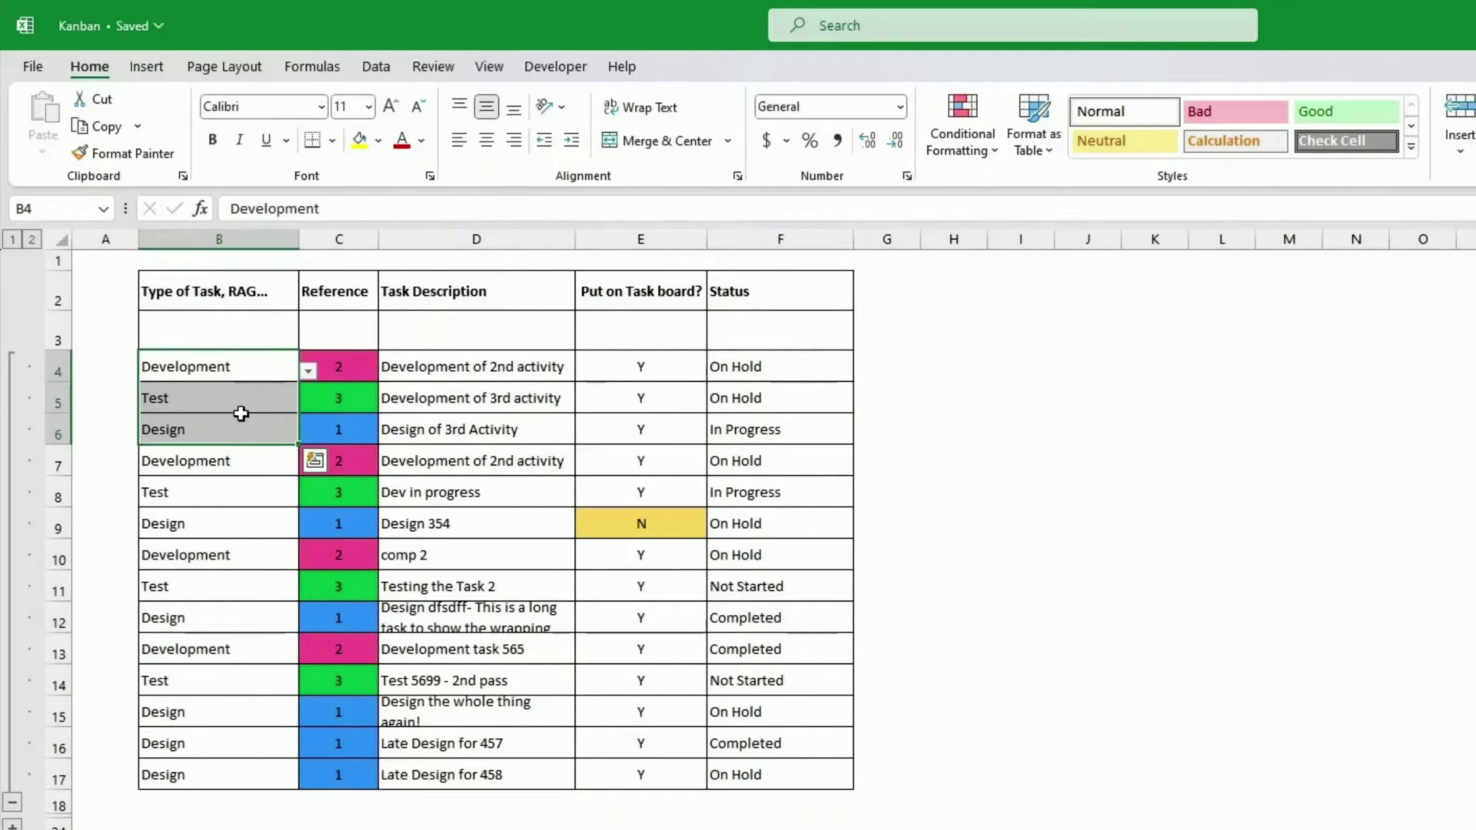
click(420, 368)
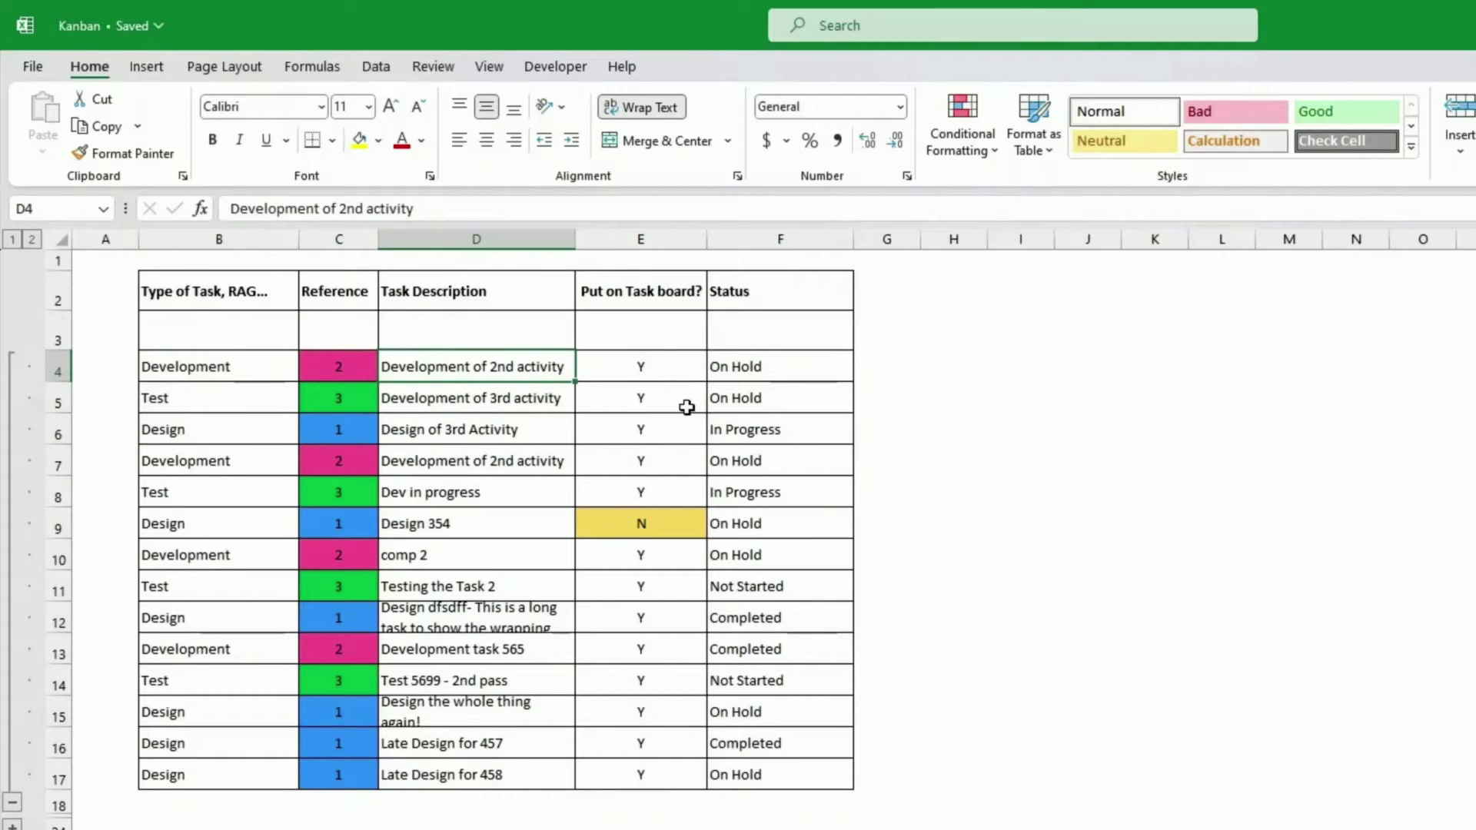
drag(646, 526, 642, 361)
click(759, 369)
drag(759, 370, 751, 556)
scroll(751, 557, down, 1)
click(467, 555)
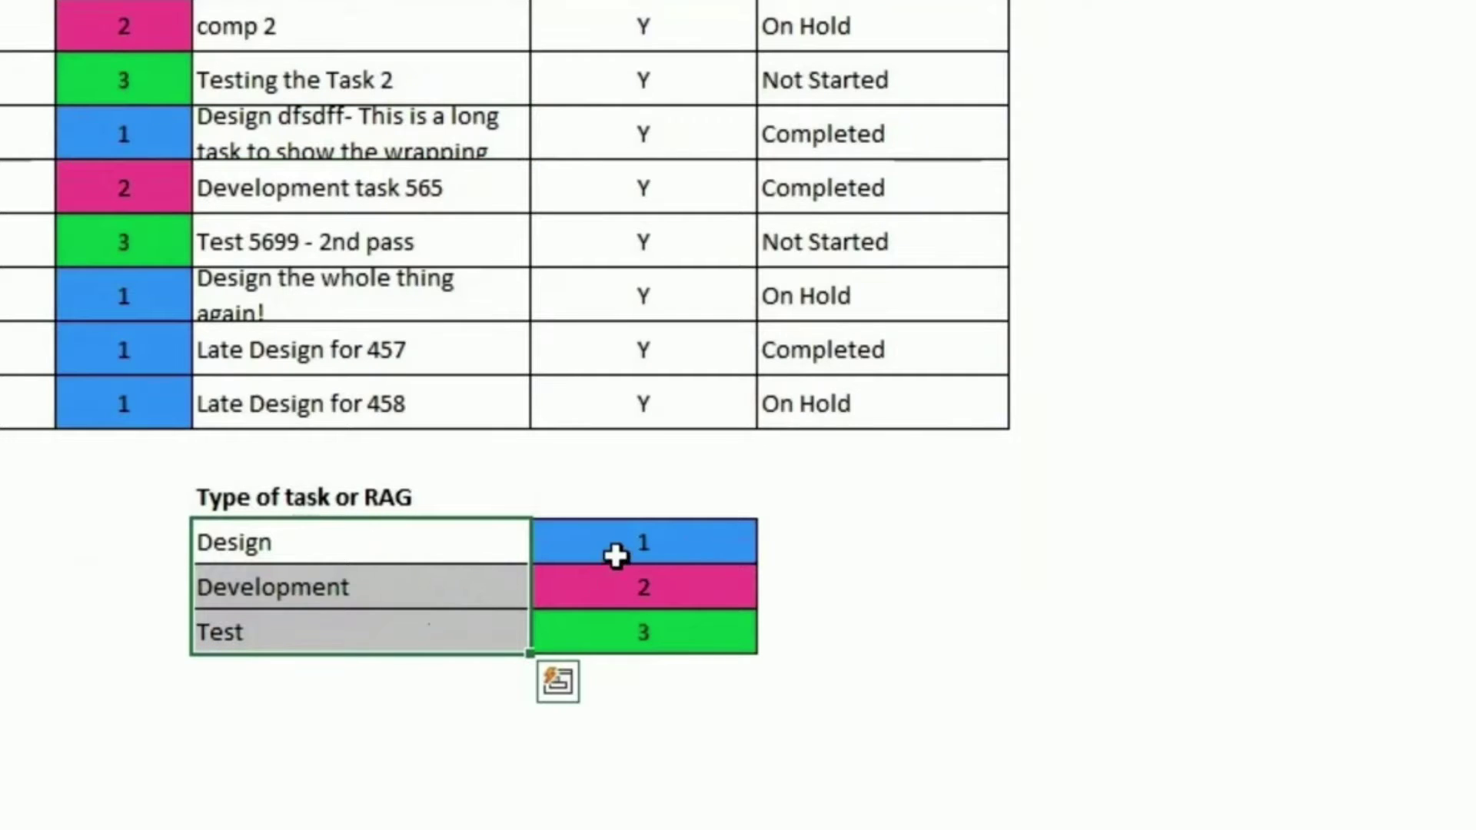
drag(616, 547, 639, 632)
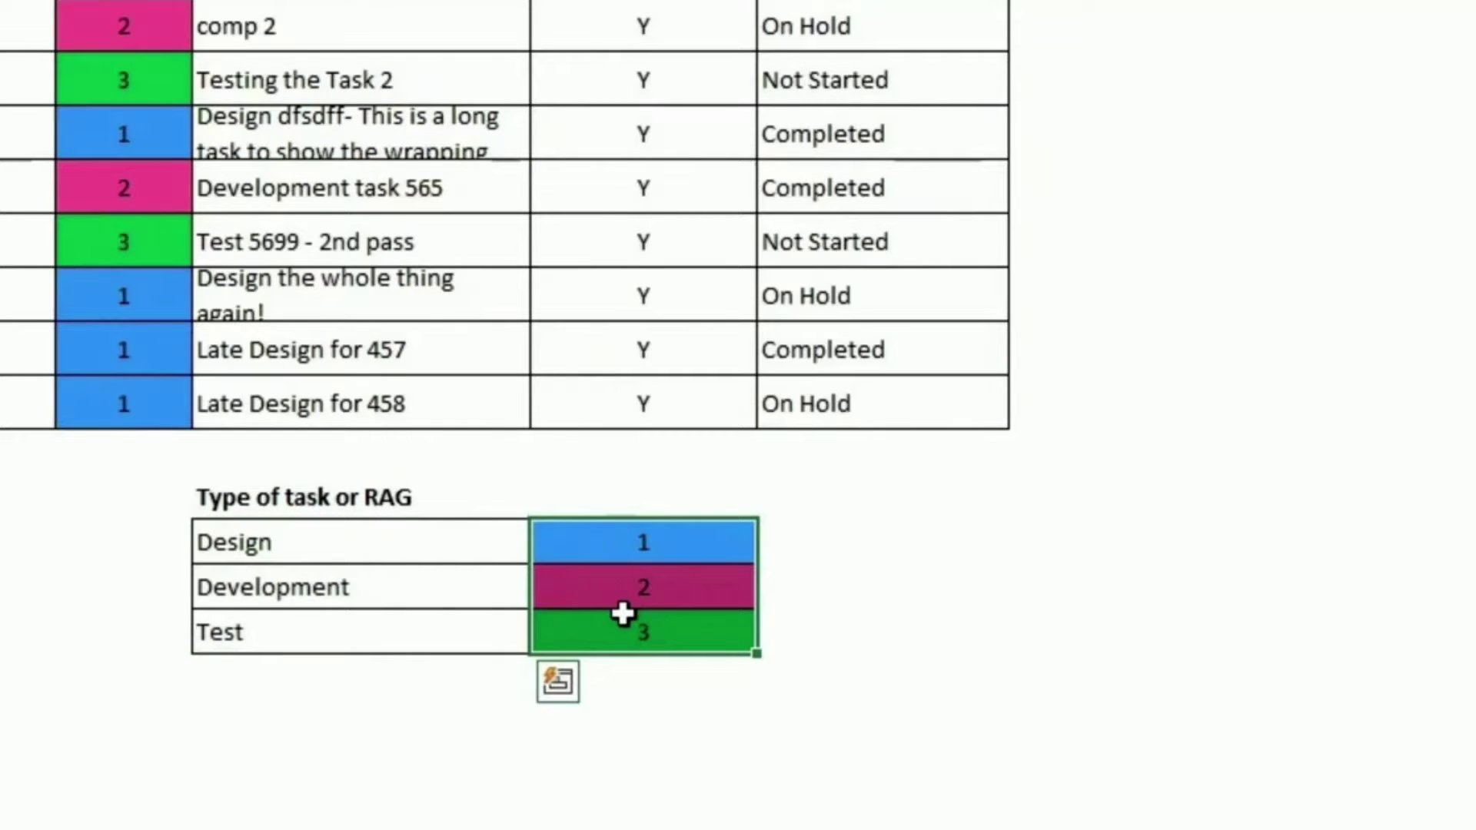
click(463, 554)
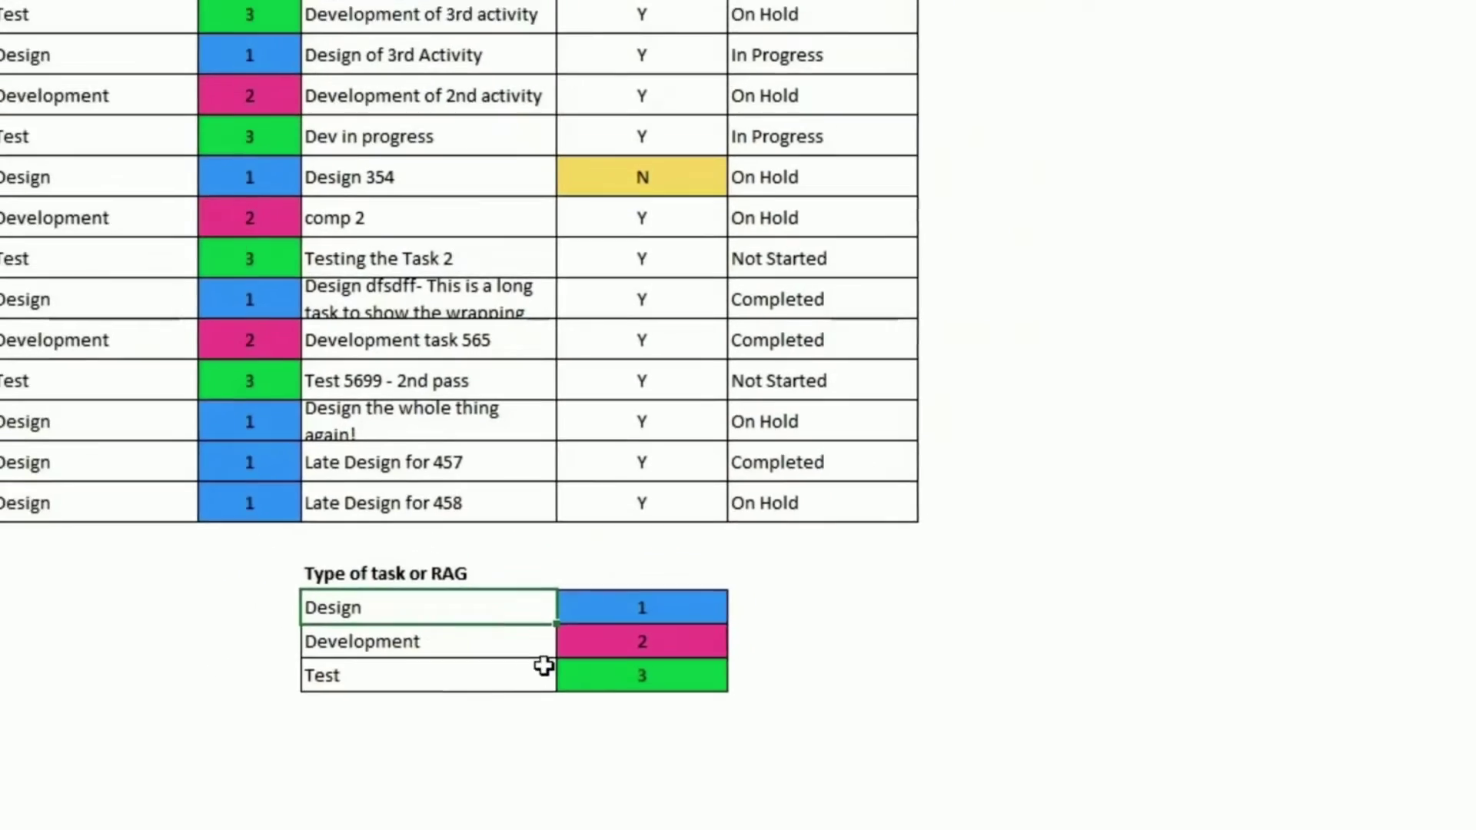
Step: Add list data validation to the task-type cells with source D20:D22 (Design, Development, Test)
click(193, 267)
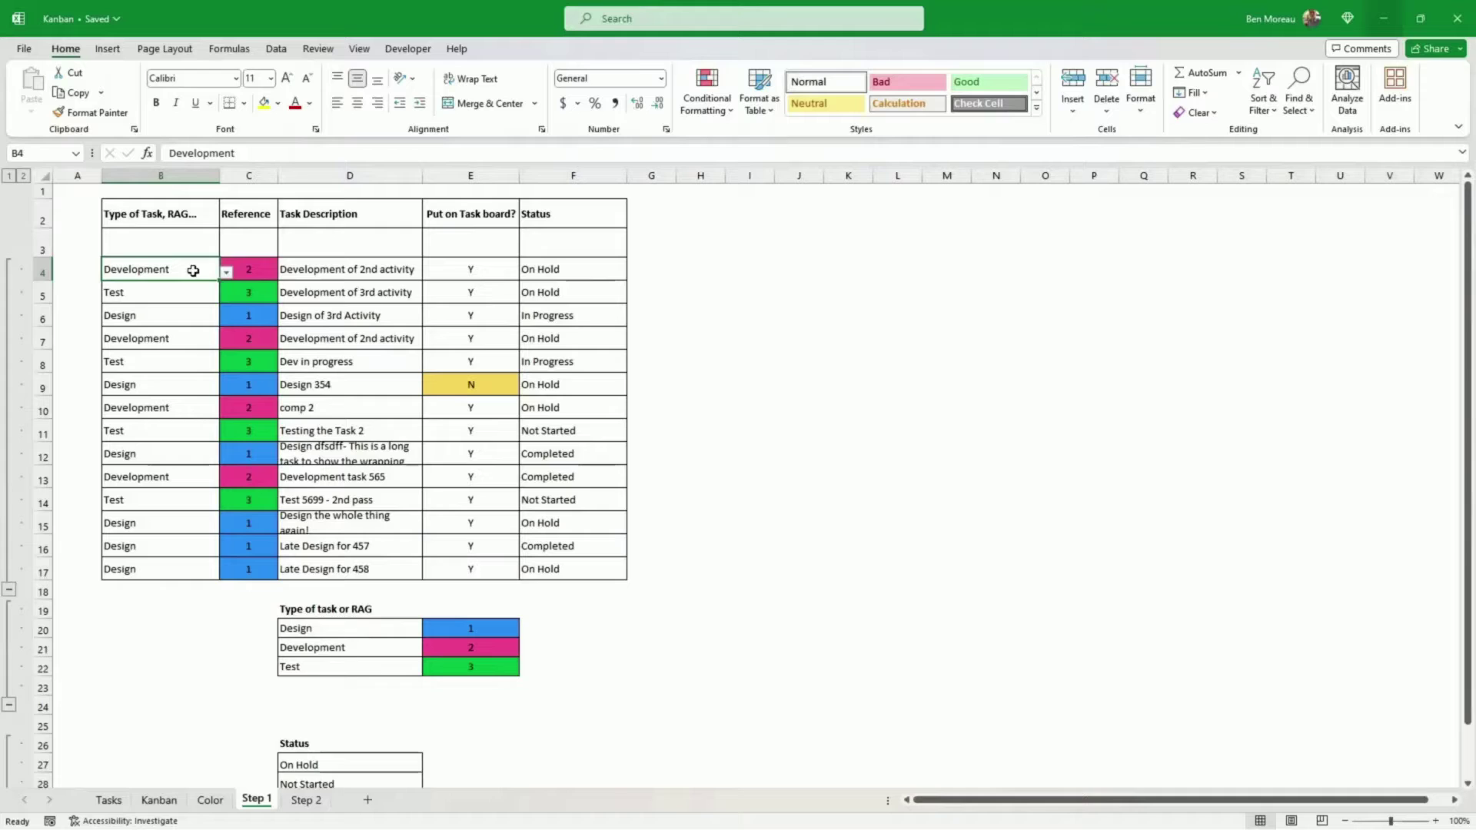
scroll(355, 615, down, 1)
drag(348, 582, 352, 615)
click(276, 48)
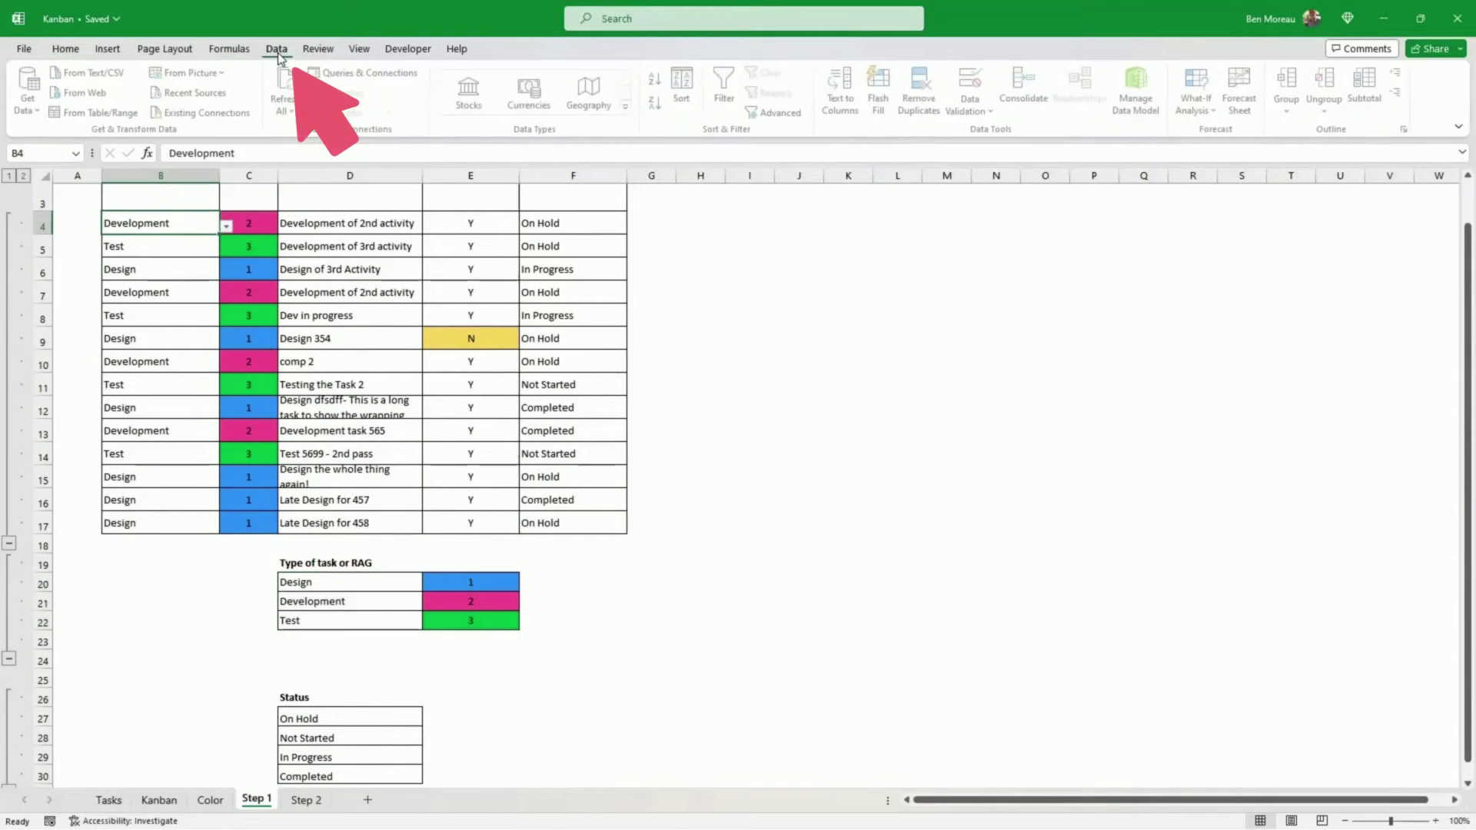
click(984, 111)
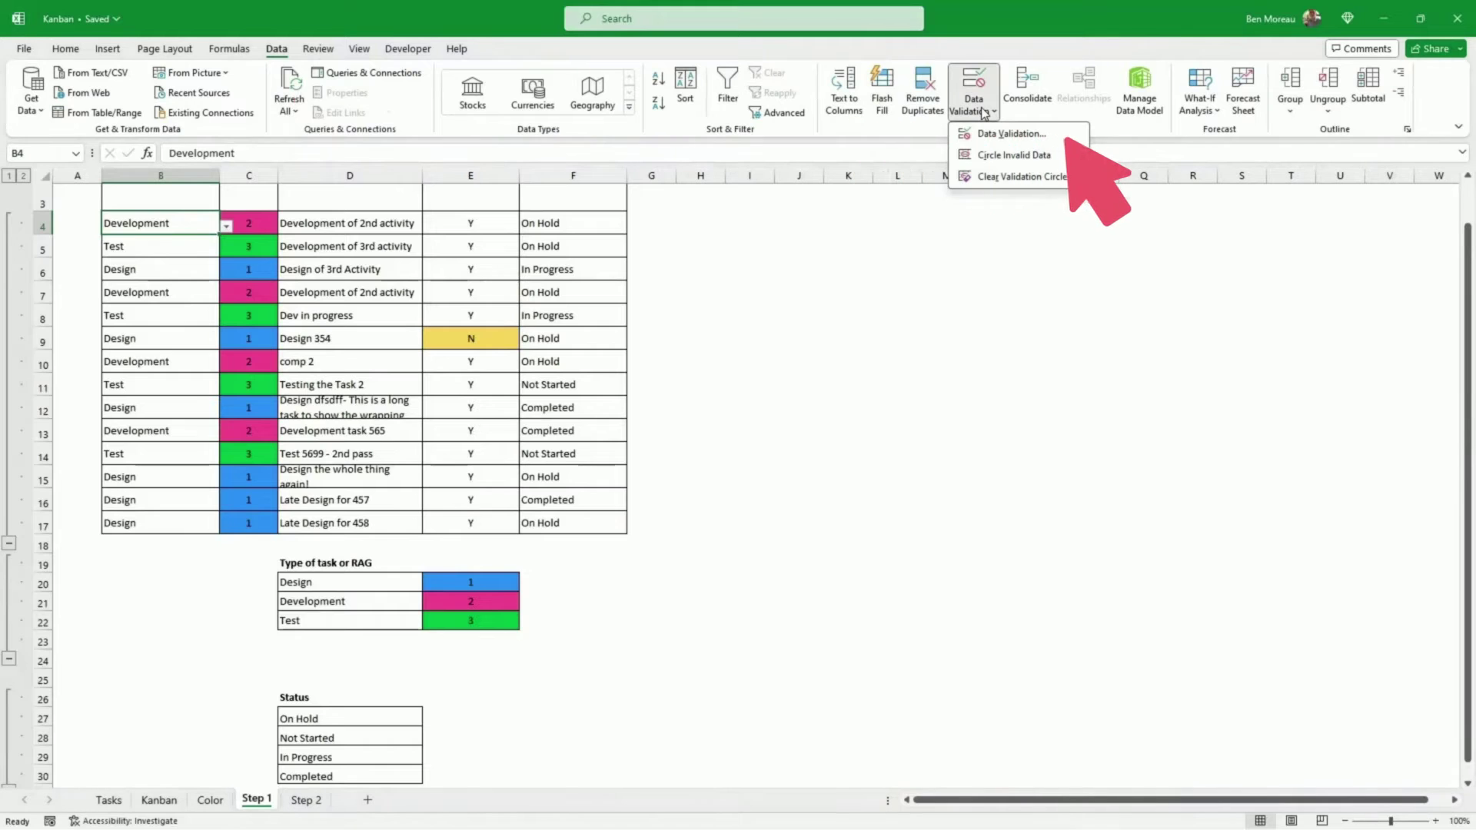
click(1003, 134)
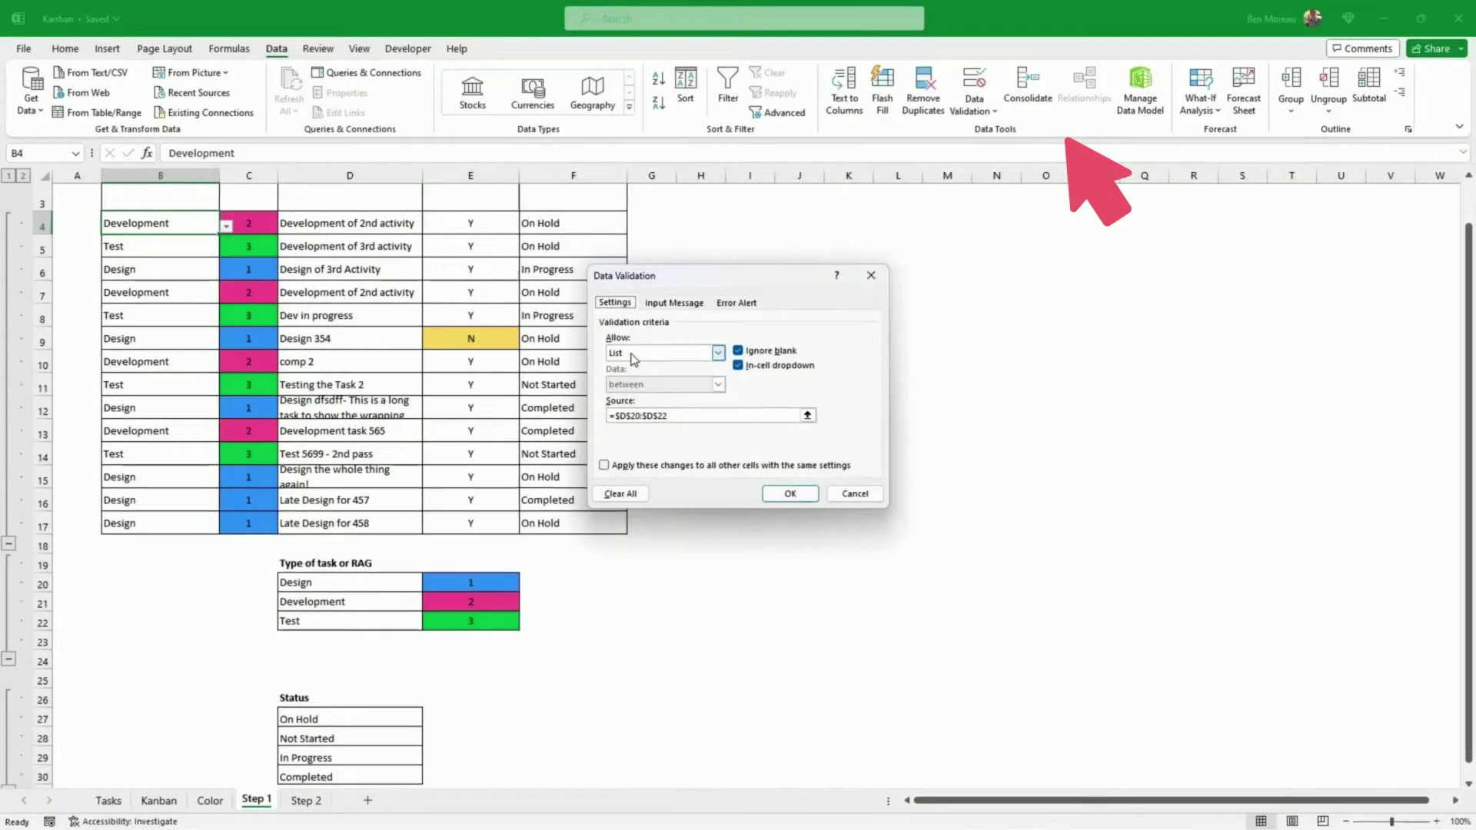
click(677, 415)
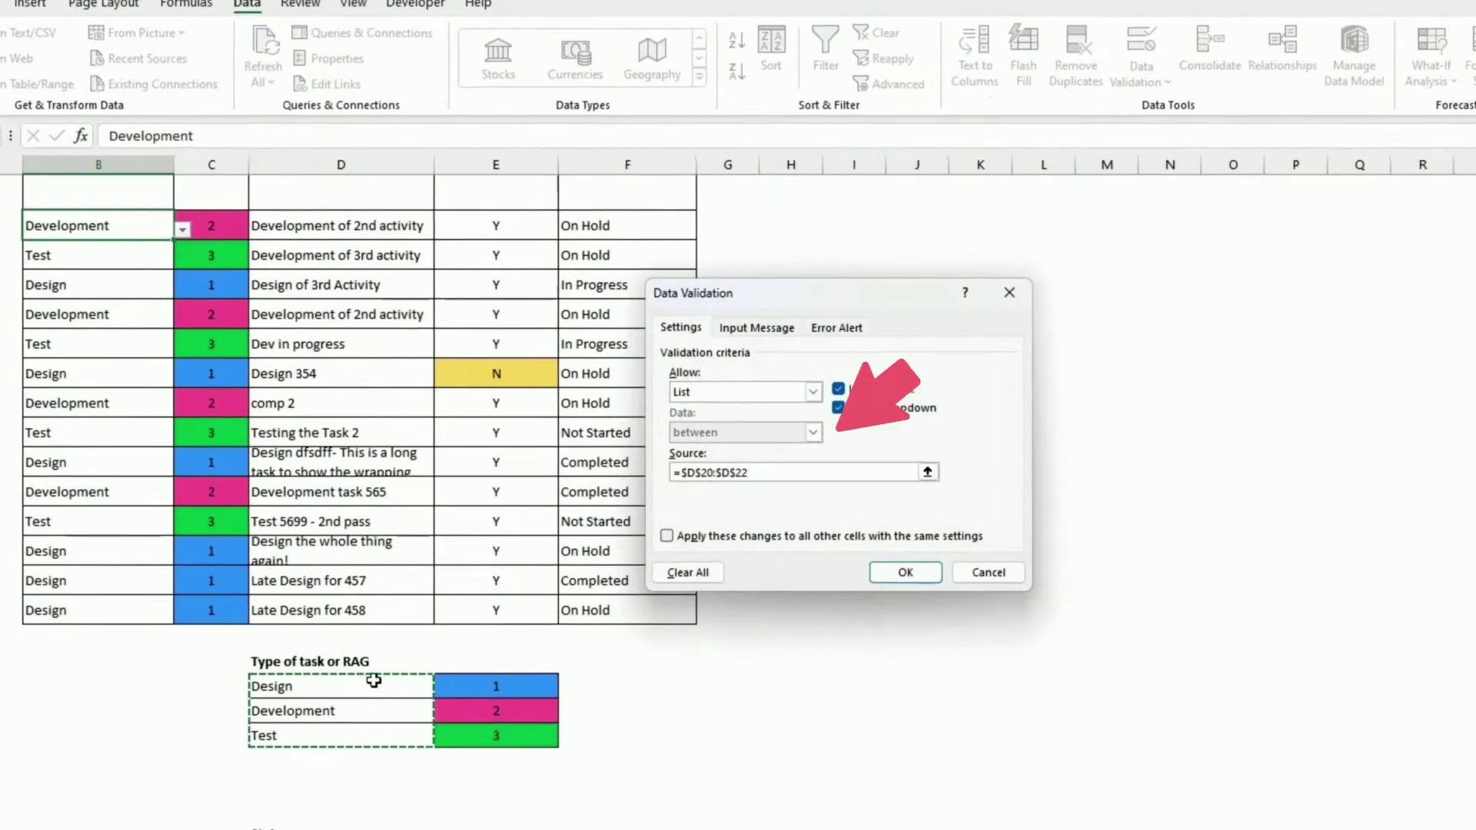
drag(372, 684, 372, 734)
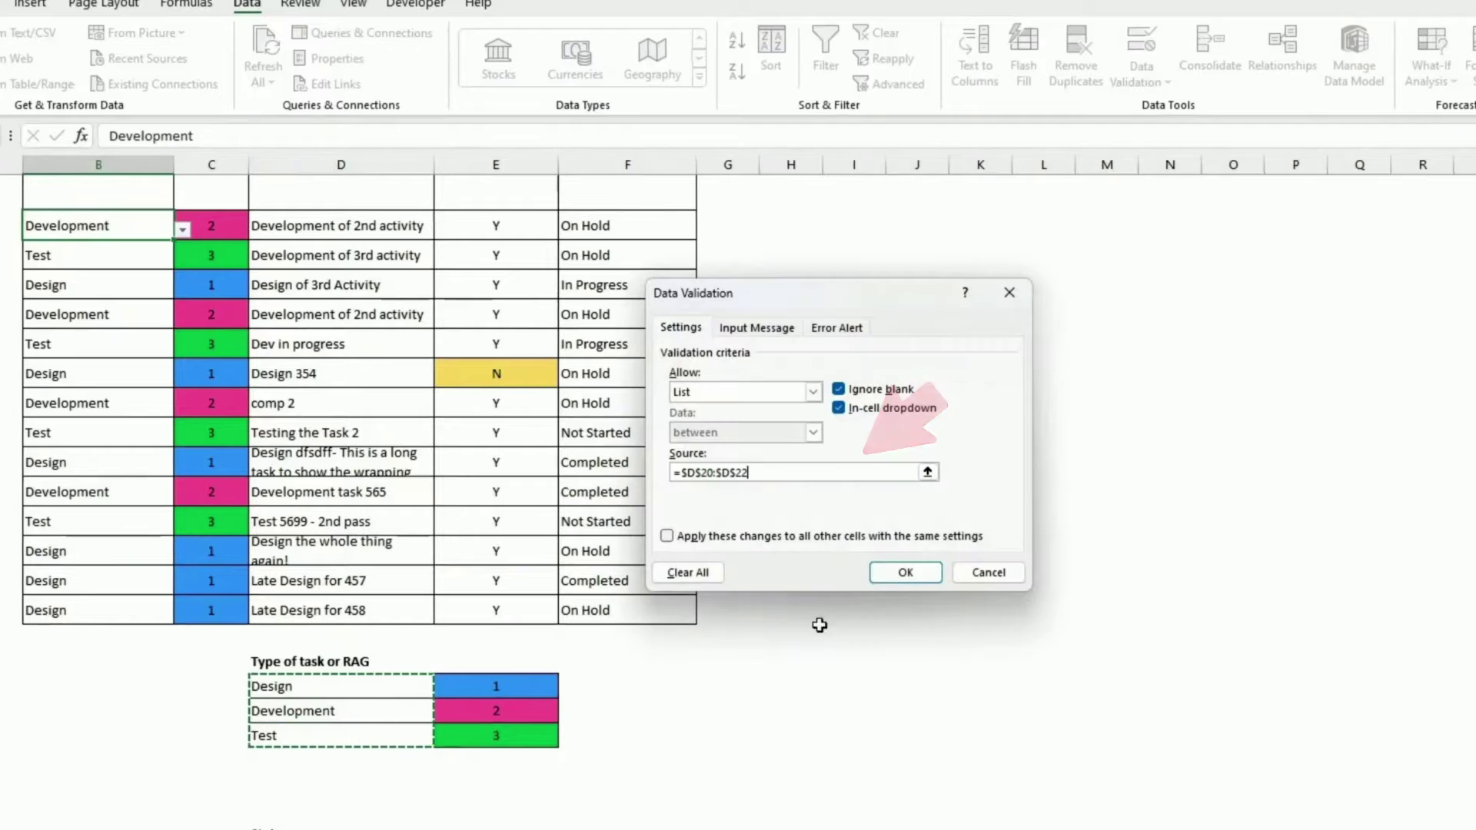
click(905, 573)
Step: Test the first task's type dropdown by switching it to Test and back to Development
click(907, 573)
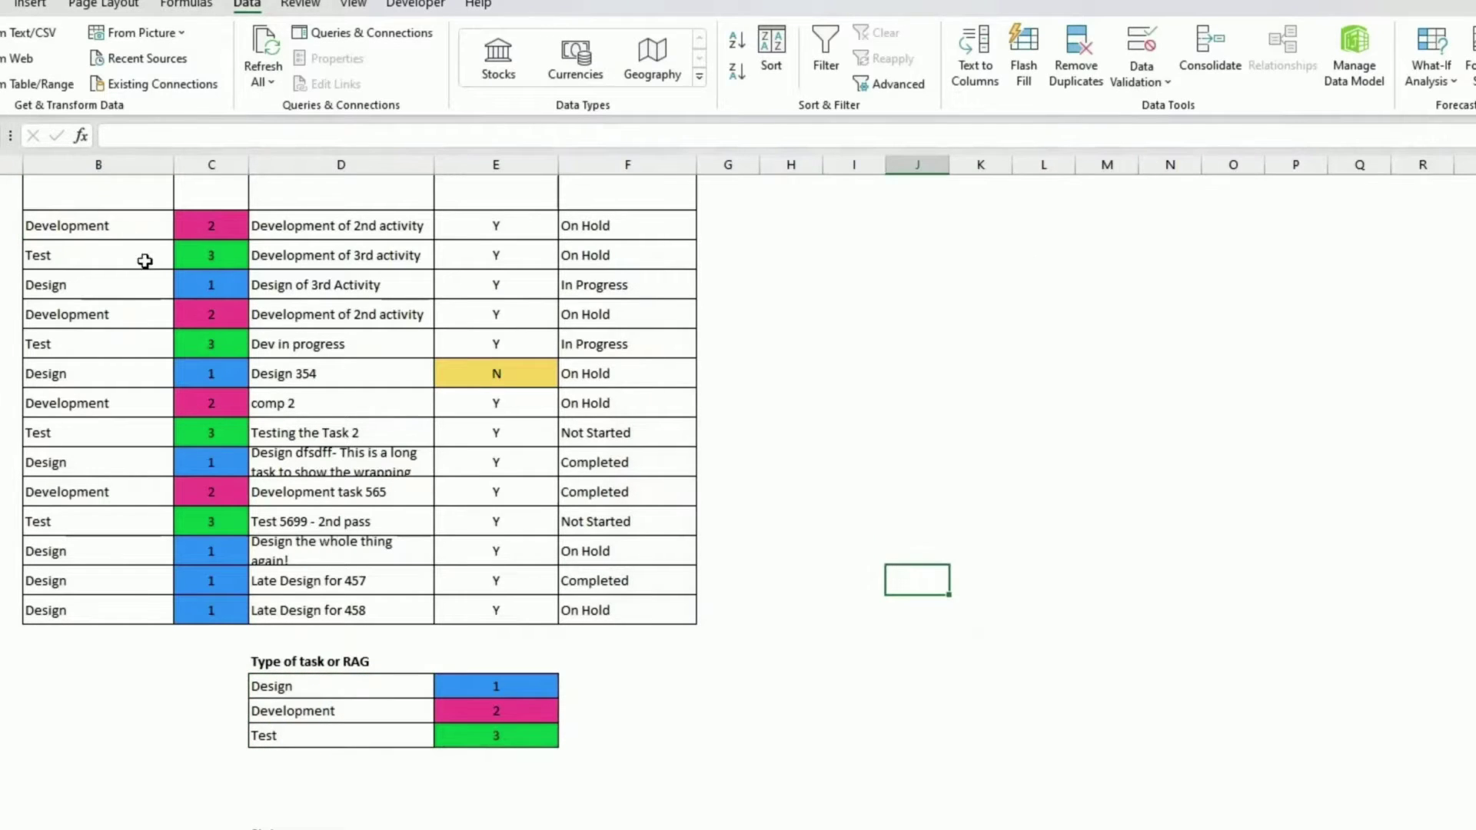
click(128, 235)
click(182, 230)
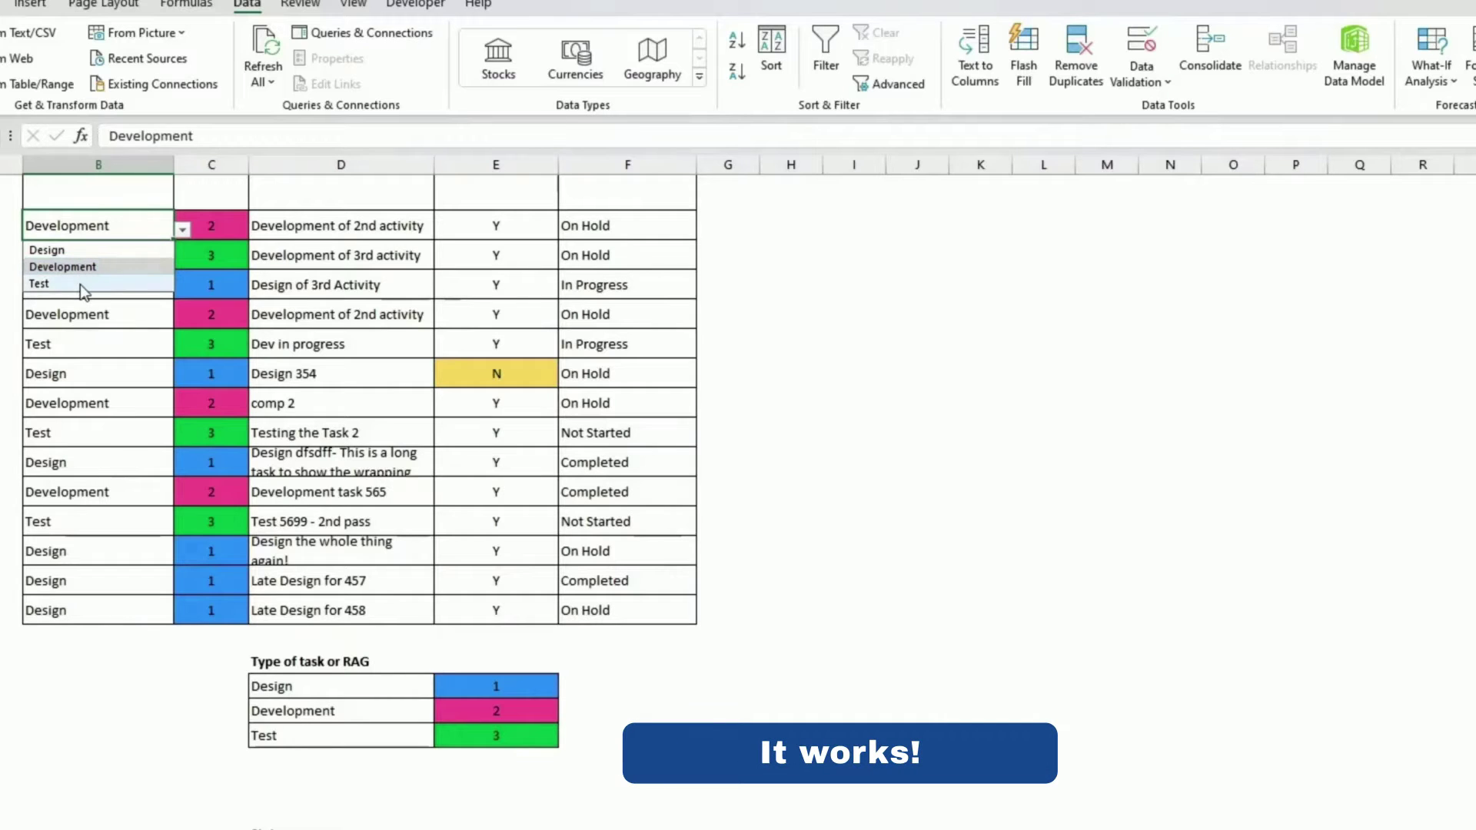
click(80, 284)
click(181, 230)
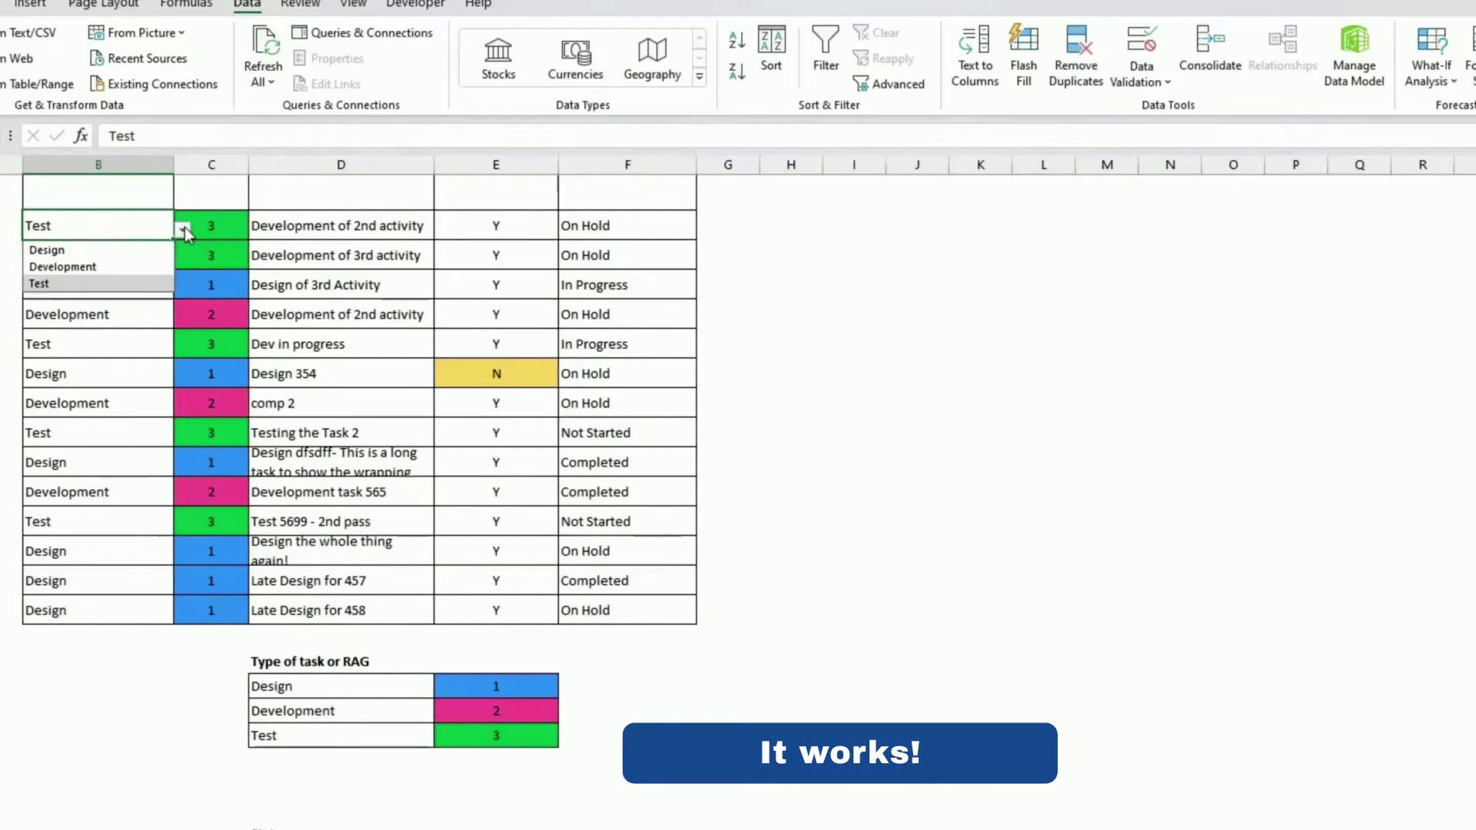
click(137, 259)
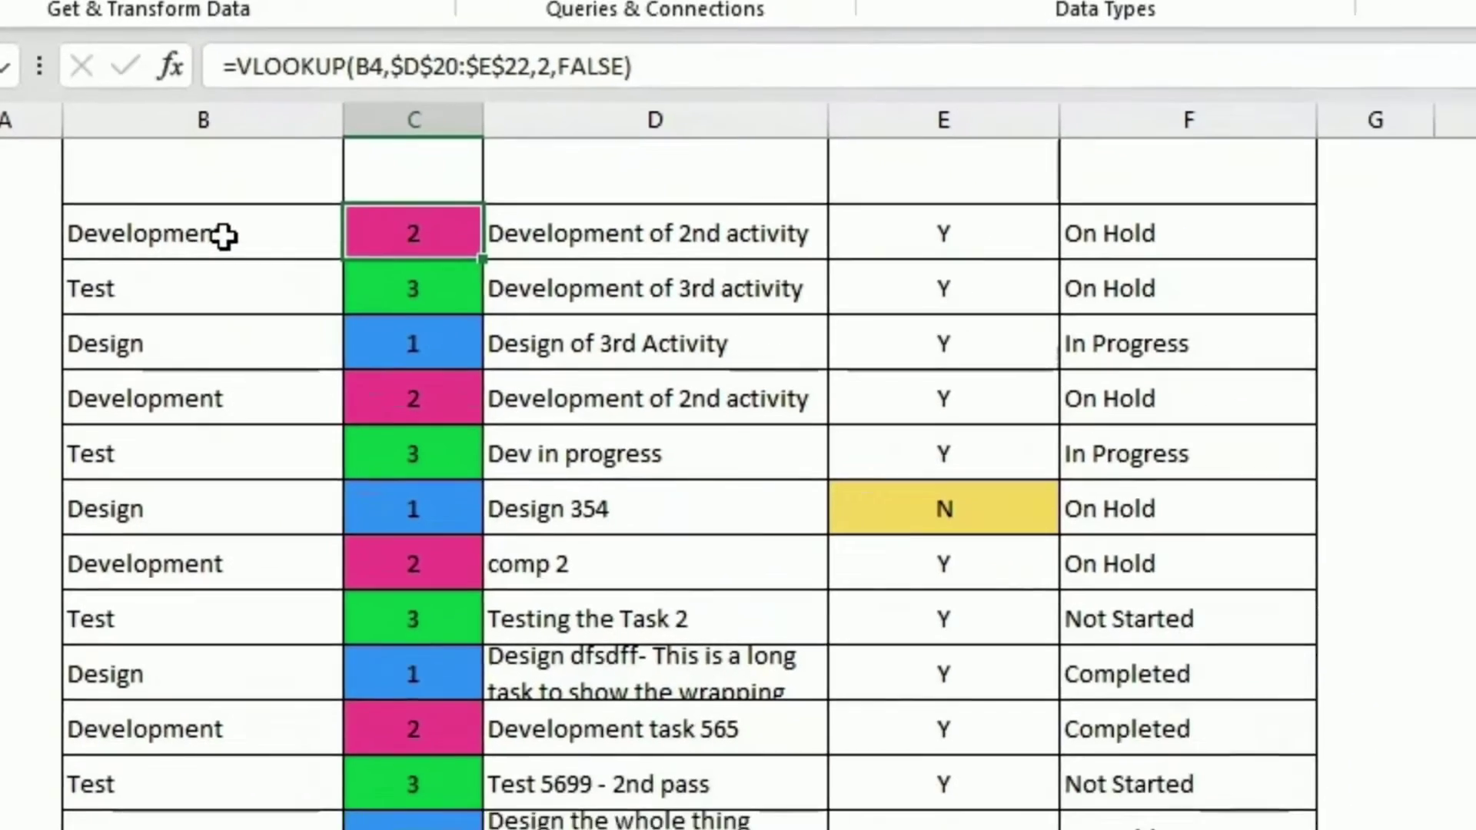
click(254, 280)
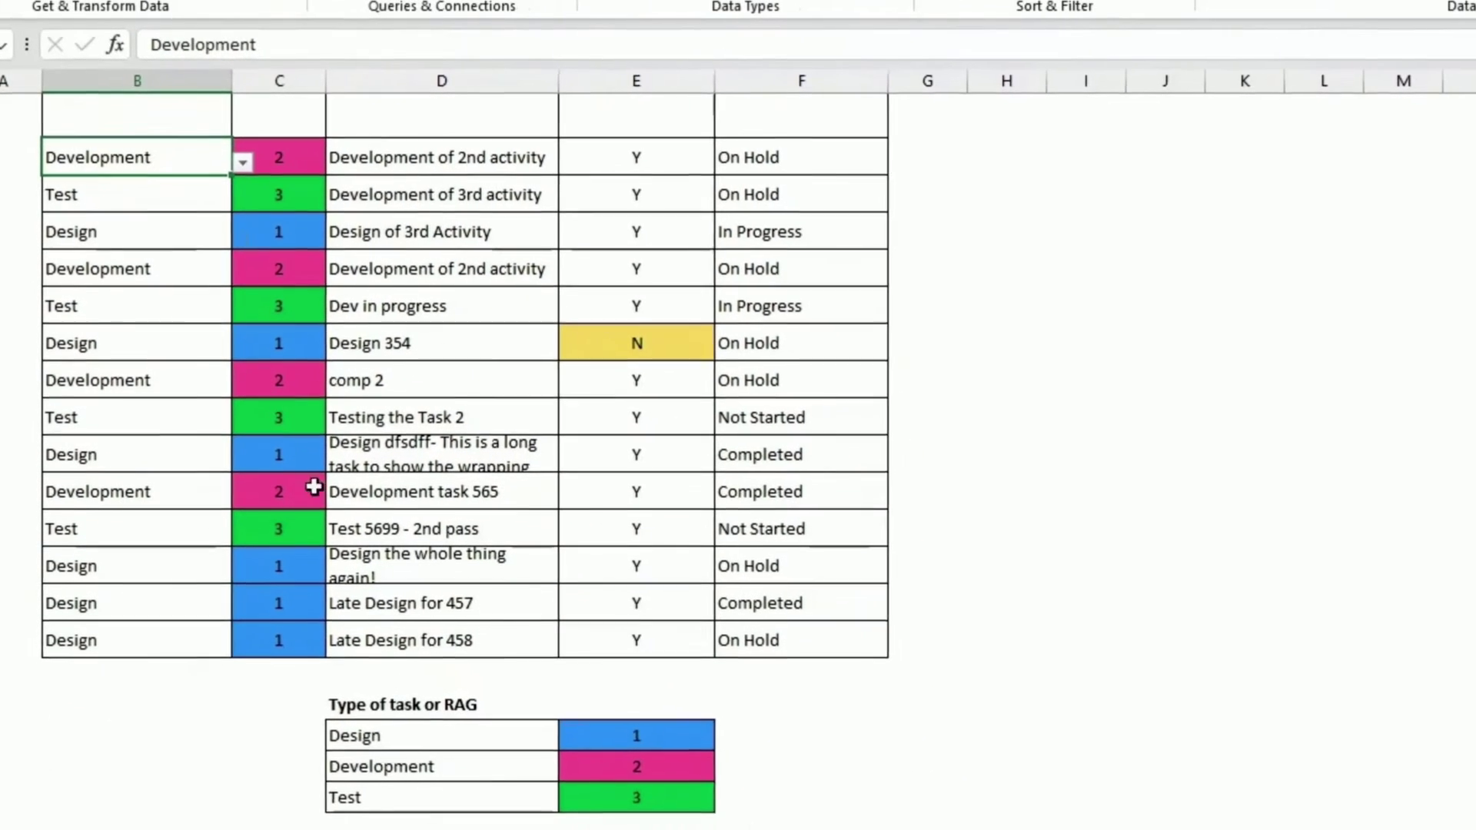
drag(463, 802, 472, 827)
drag(438, 773, 442, 795)
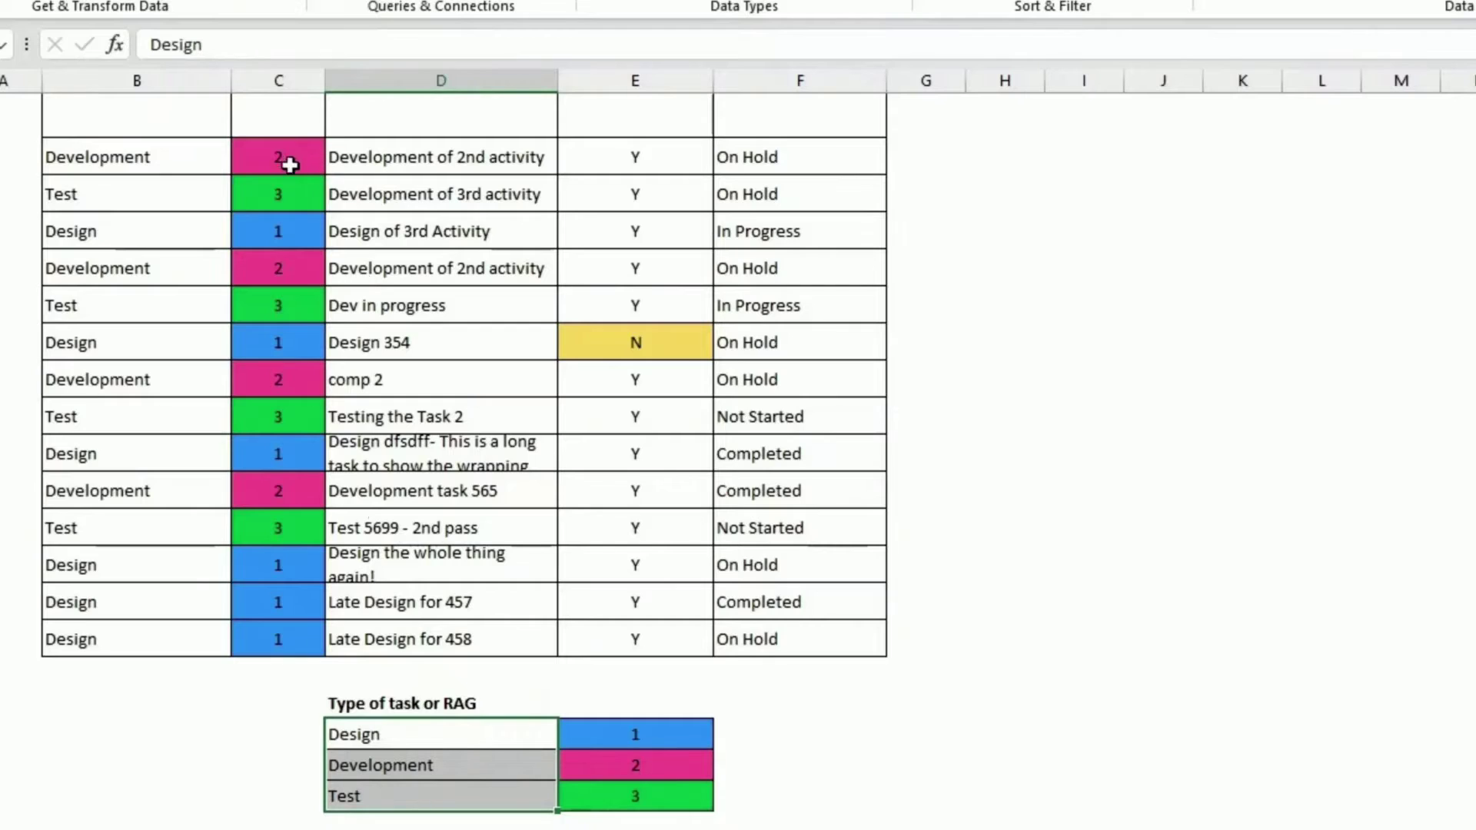
click(646, 744)
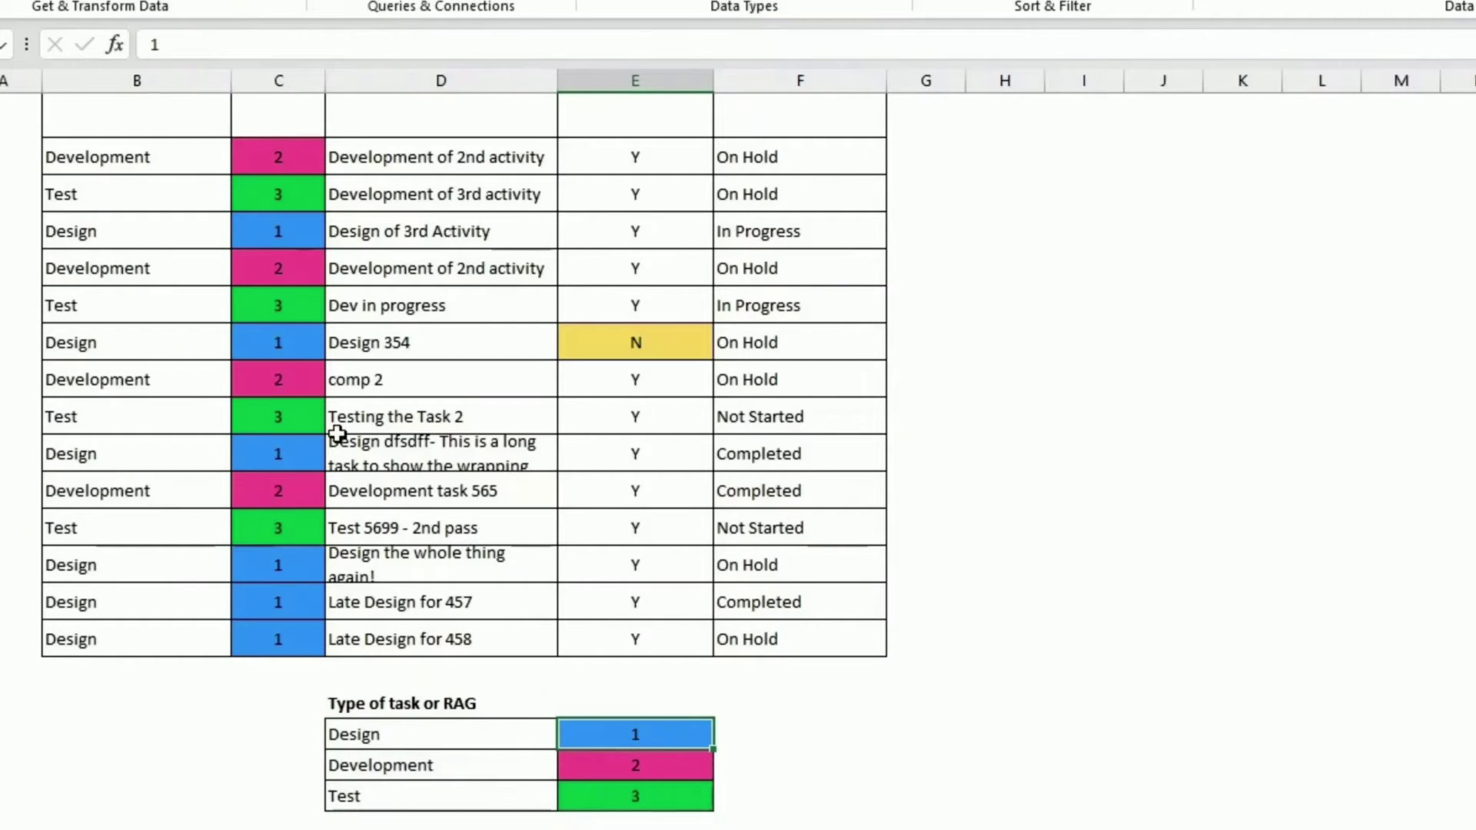
click(273, 156)
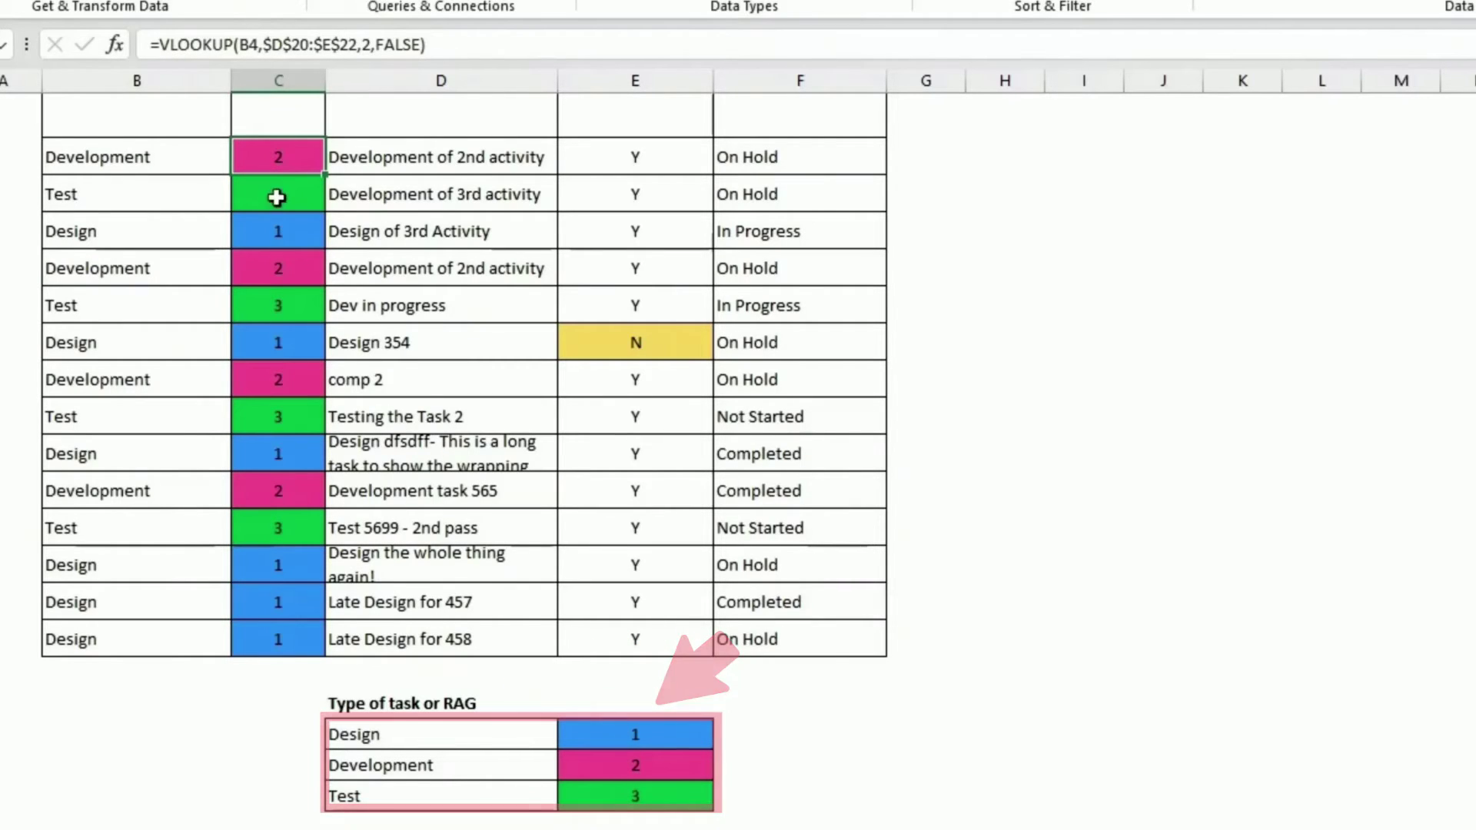
drag(277, 153, 293, 637)
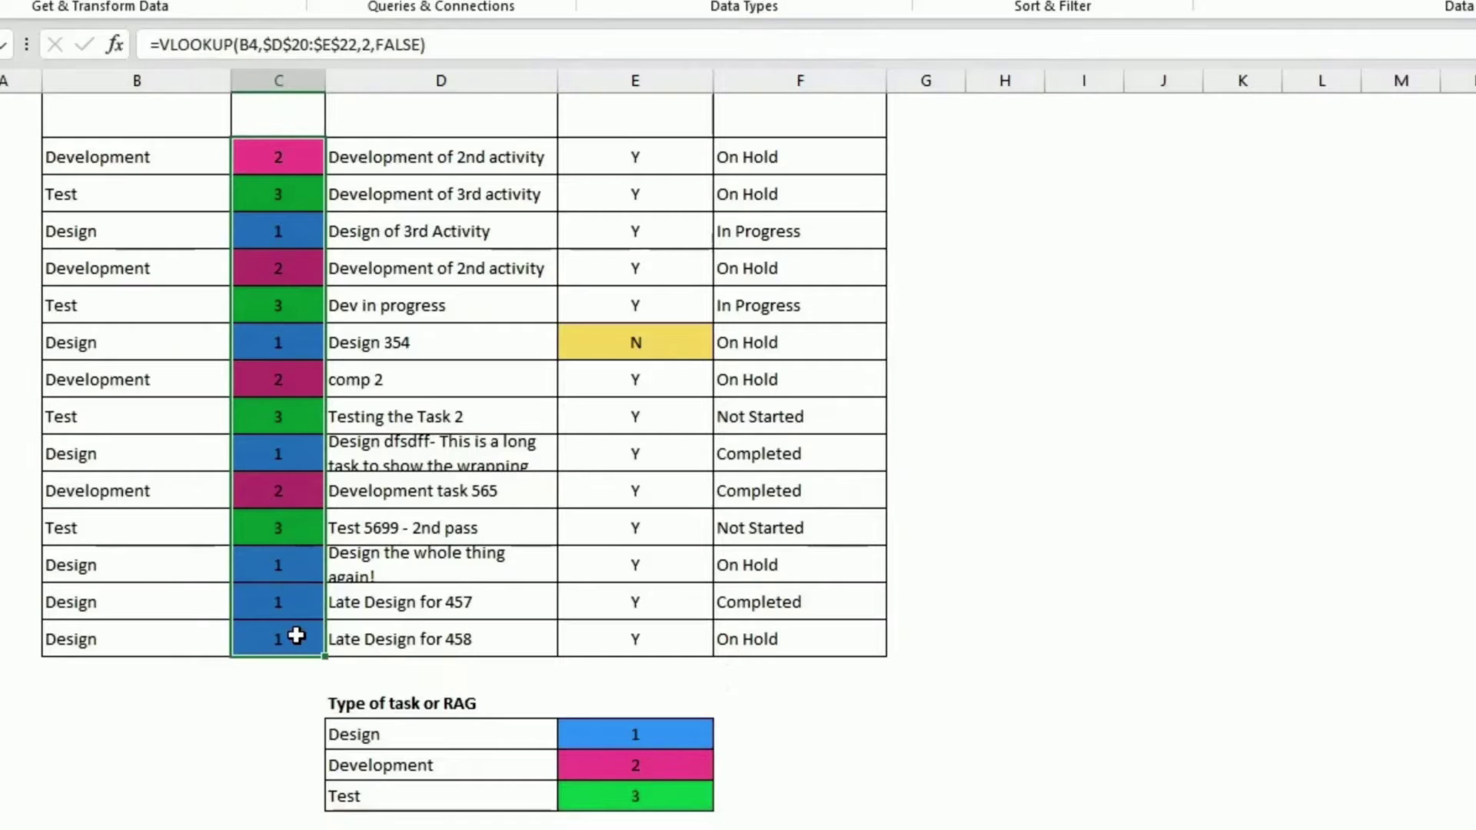
click(269, 156)
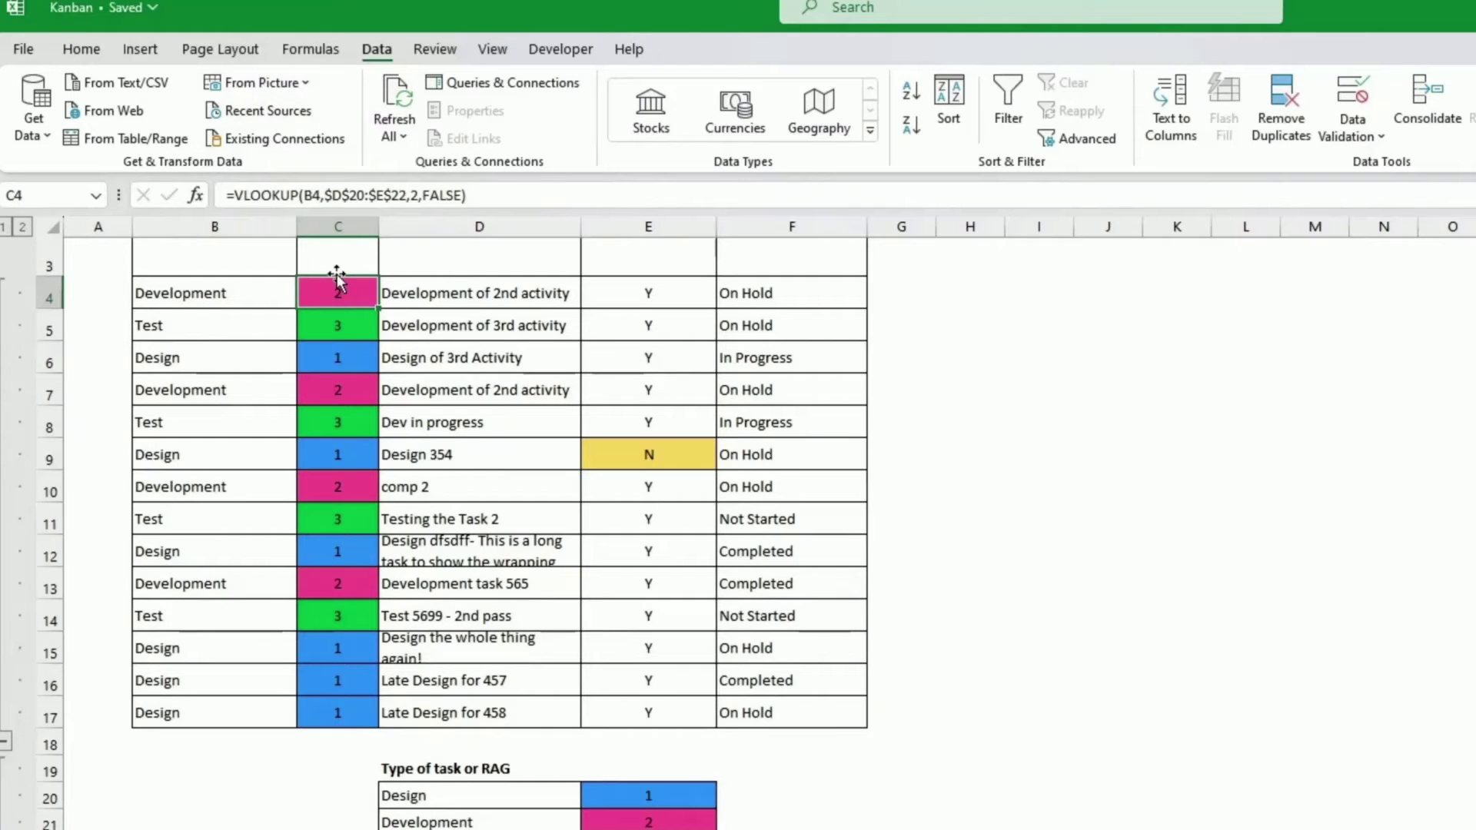
Step: Create a conditional formatting rule that fills reference cells equal to 1 blue
drag(658, 791, 659, 820)
click(352, 300)
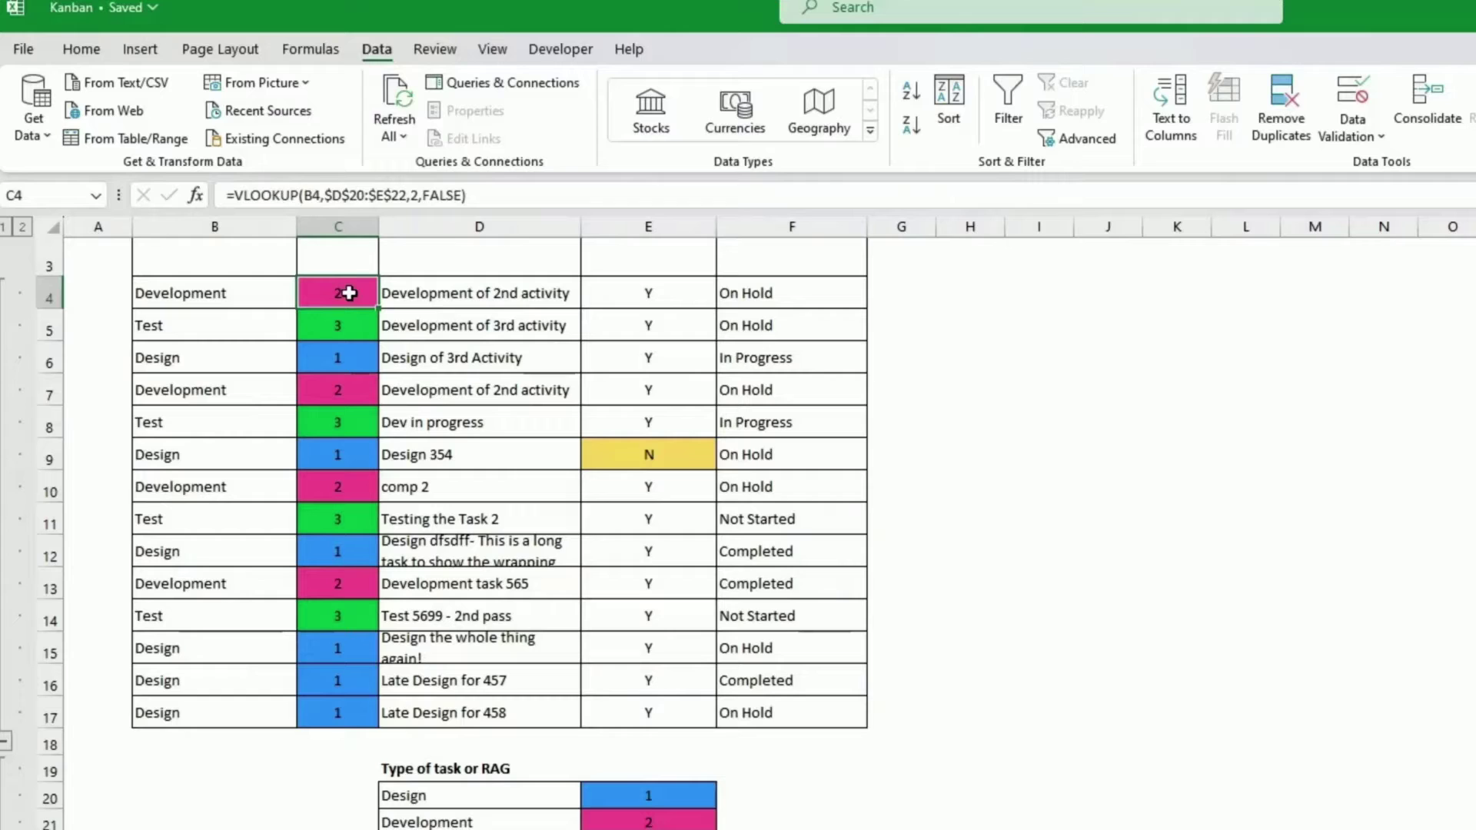
click(74, 55)
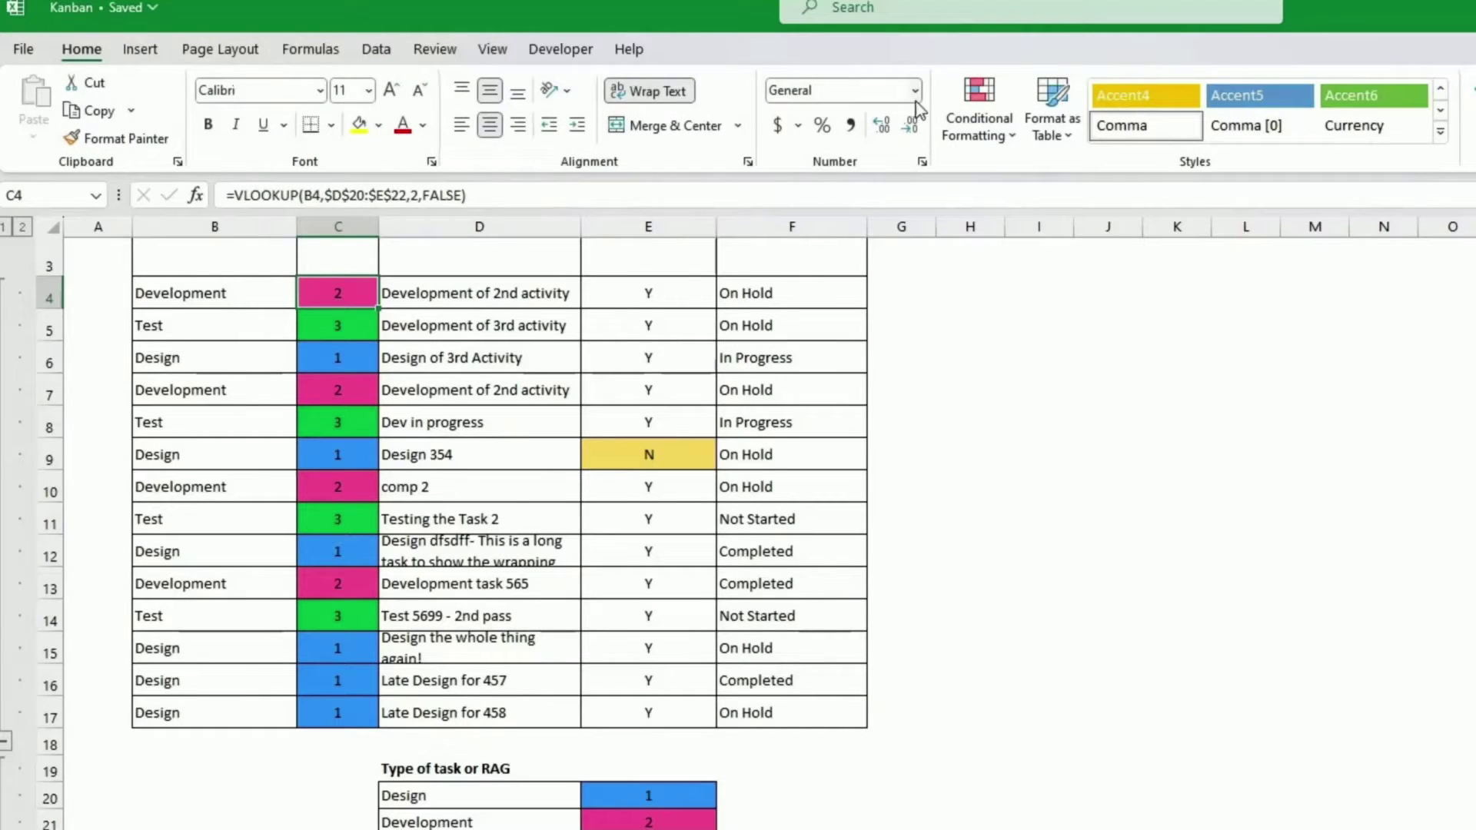
click(980, 134)
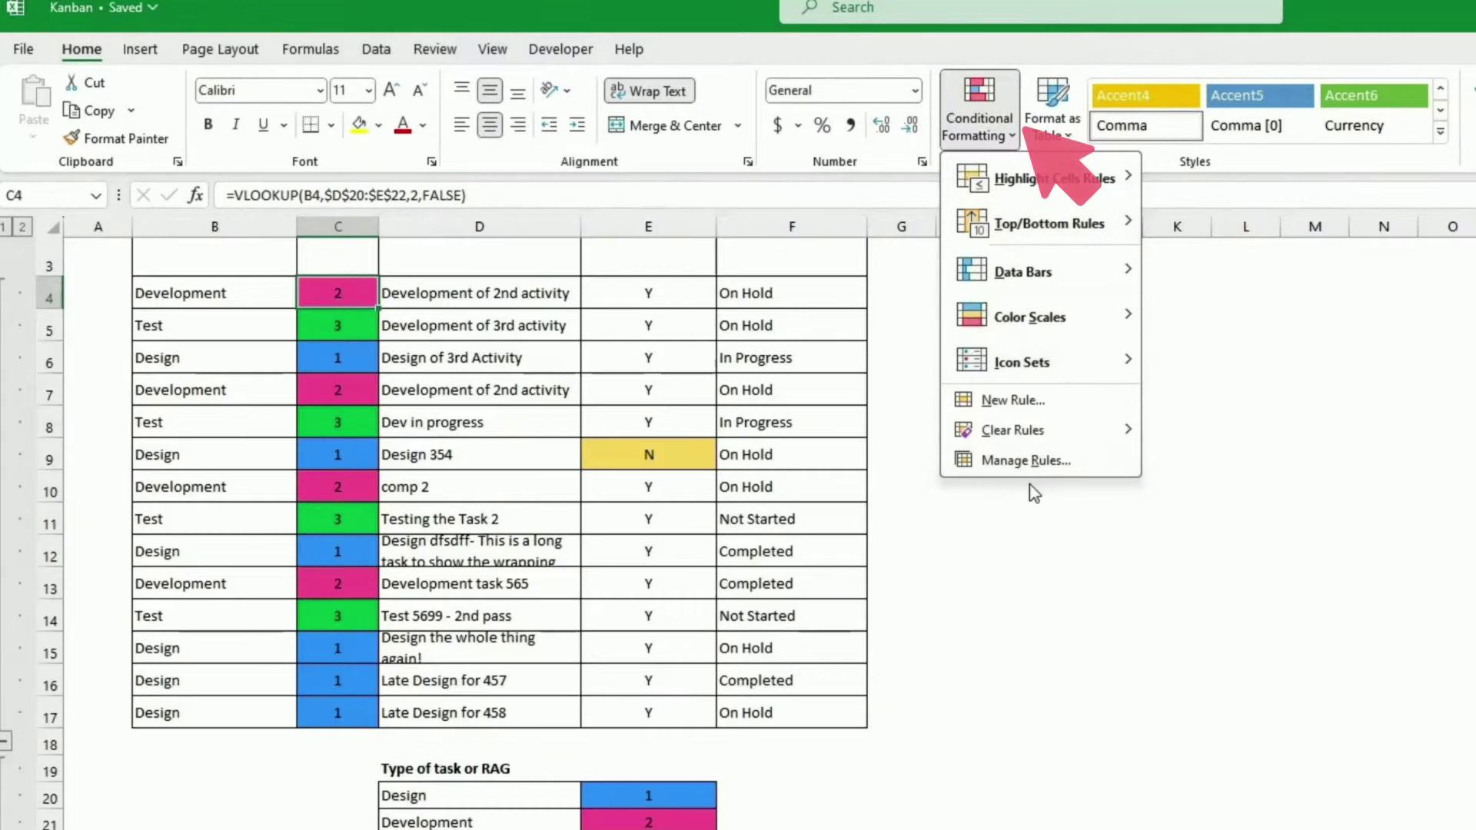
click(1037, 404)
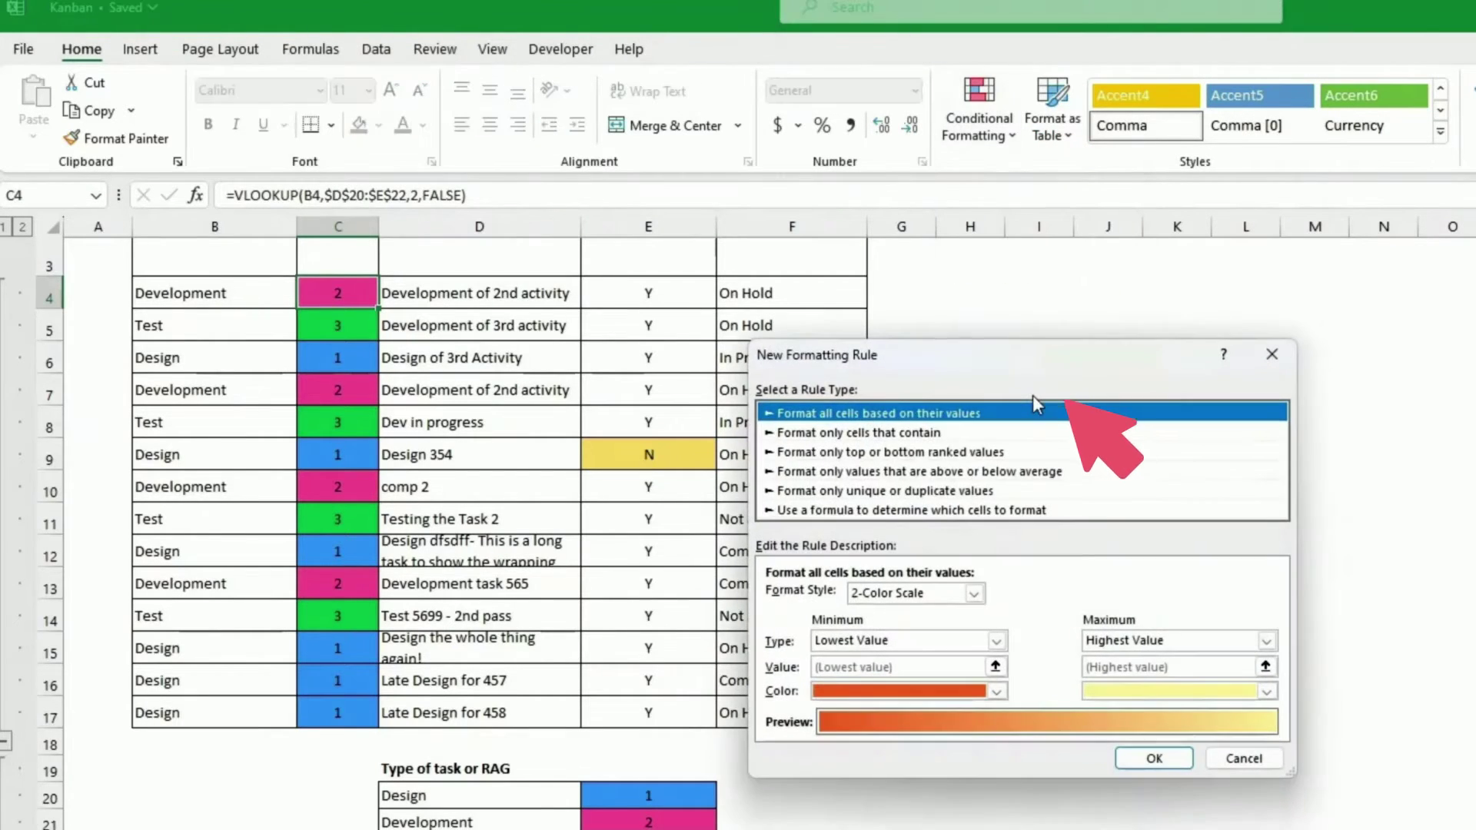
click(939, 432)
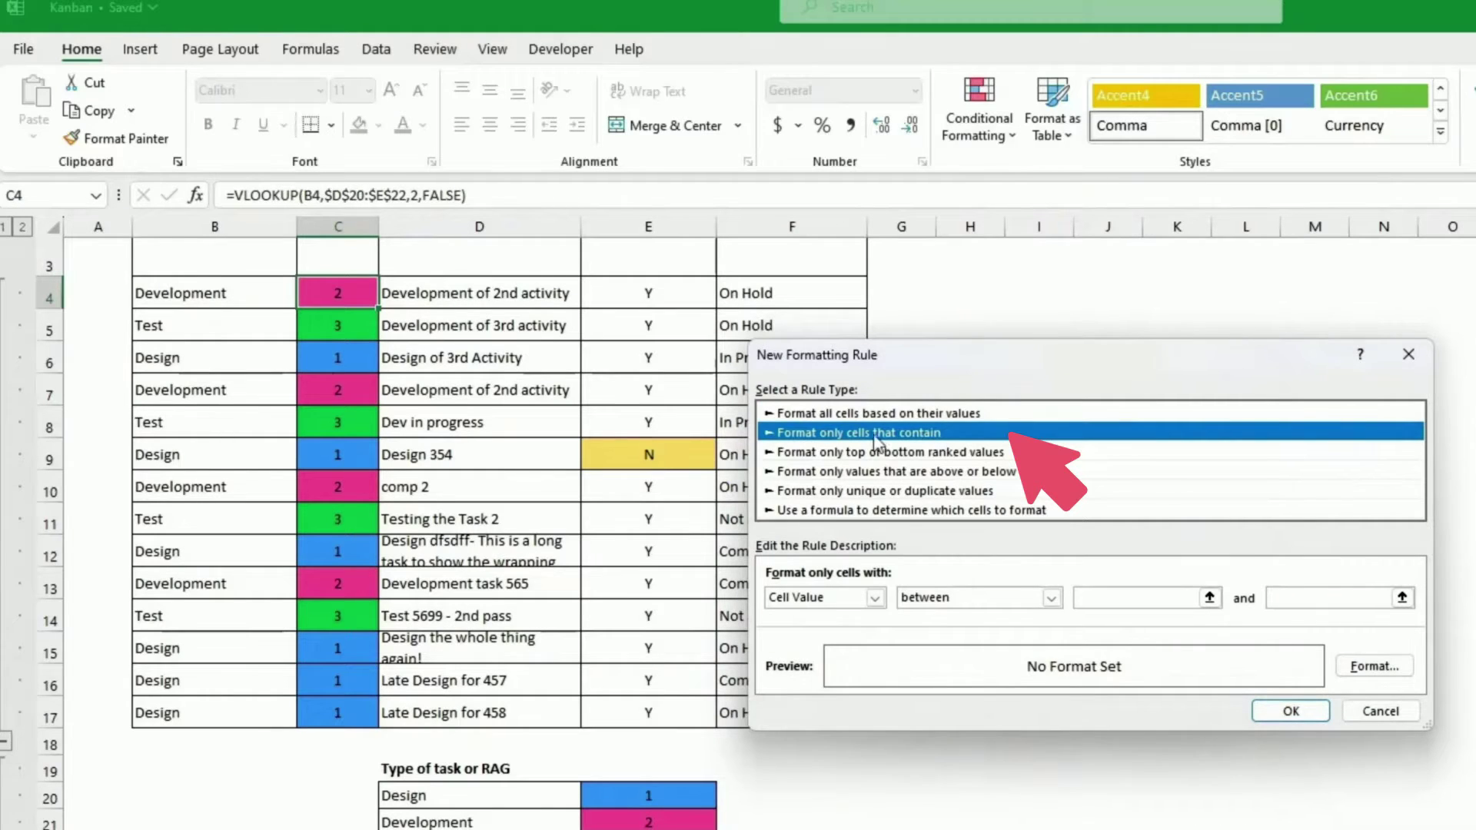
click(961, 601)
click(967, 646)
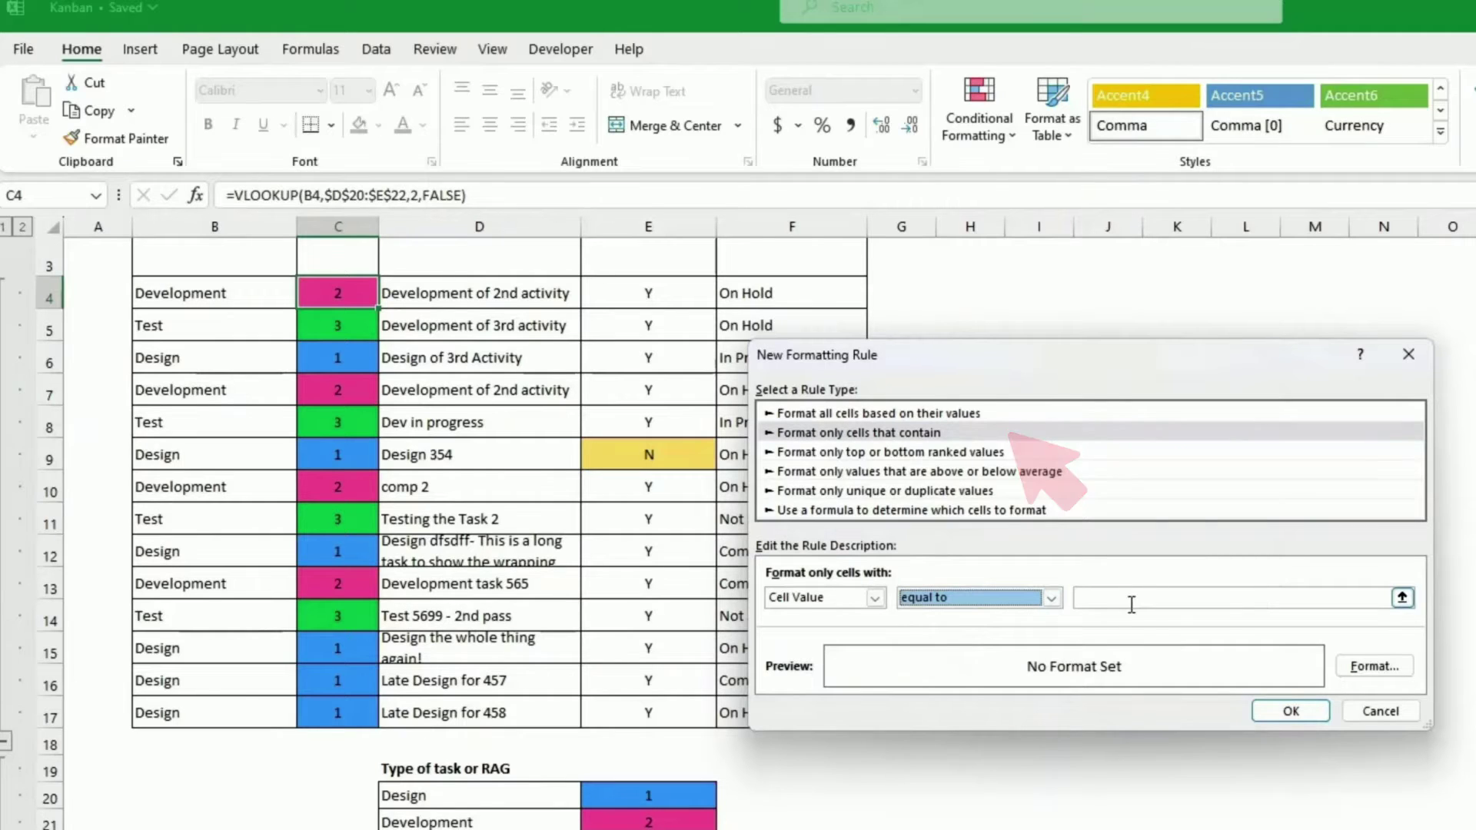
click(1131, 598)
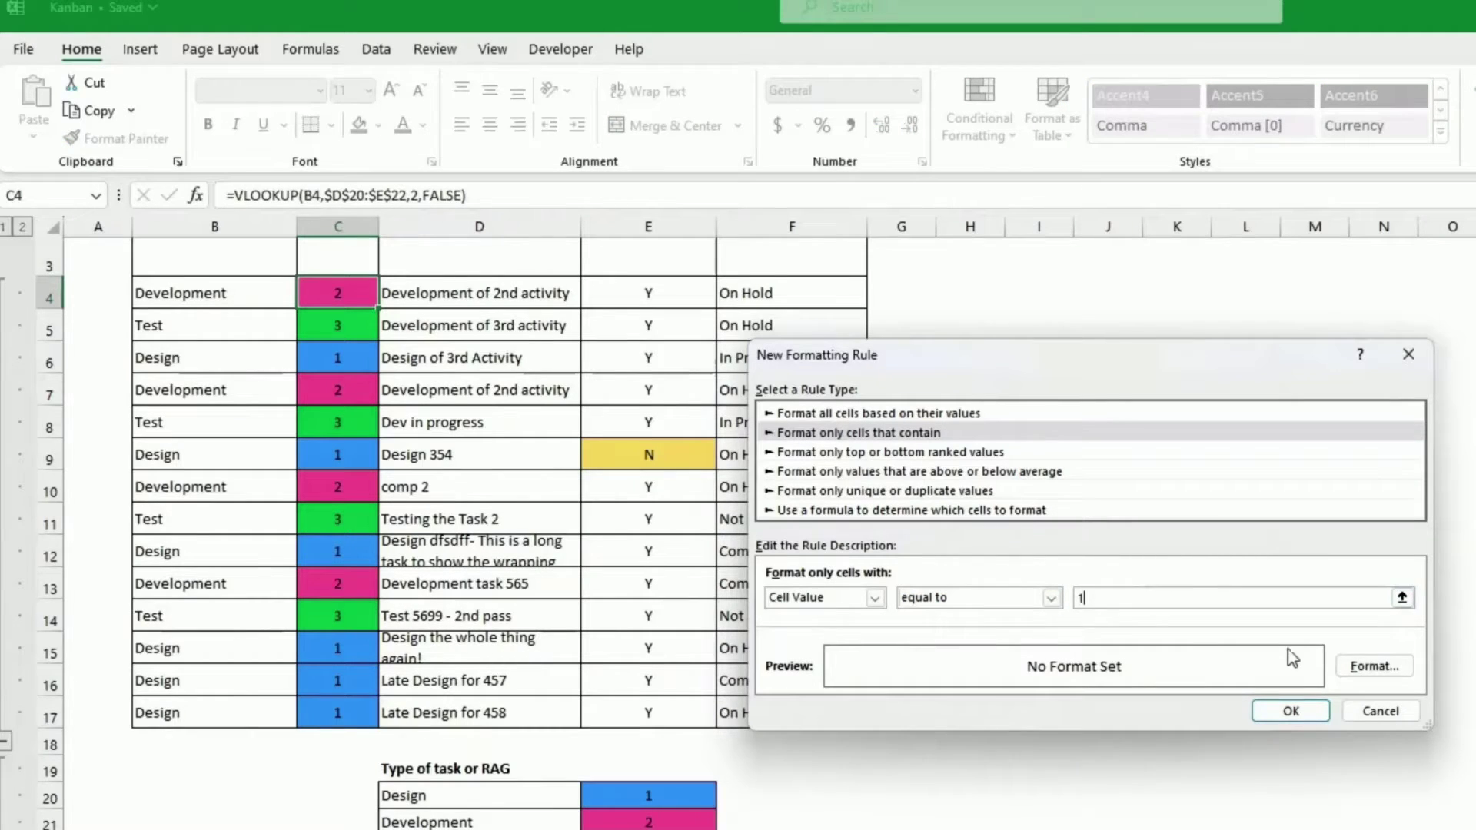
click(1364, 667)
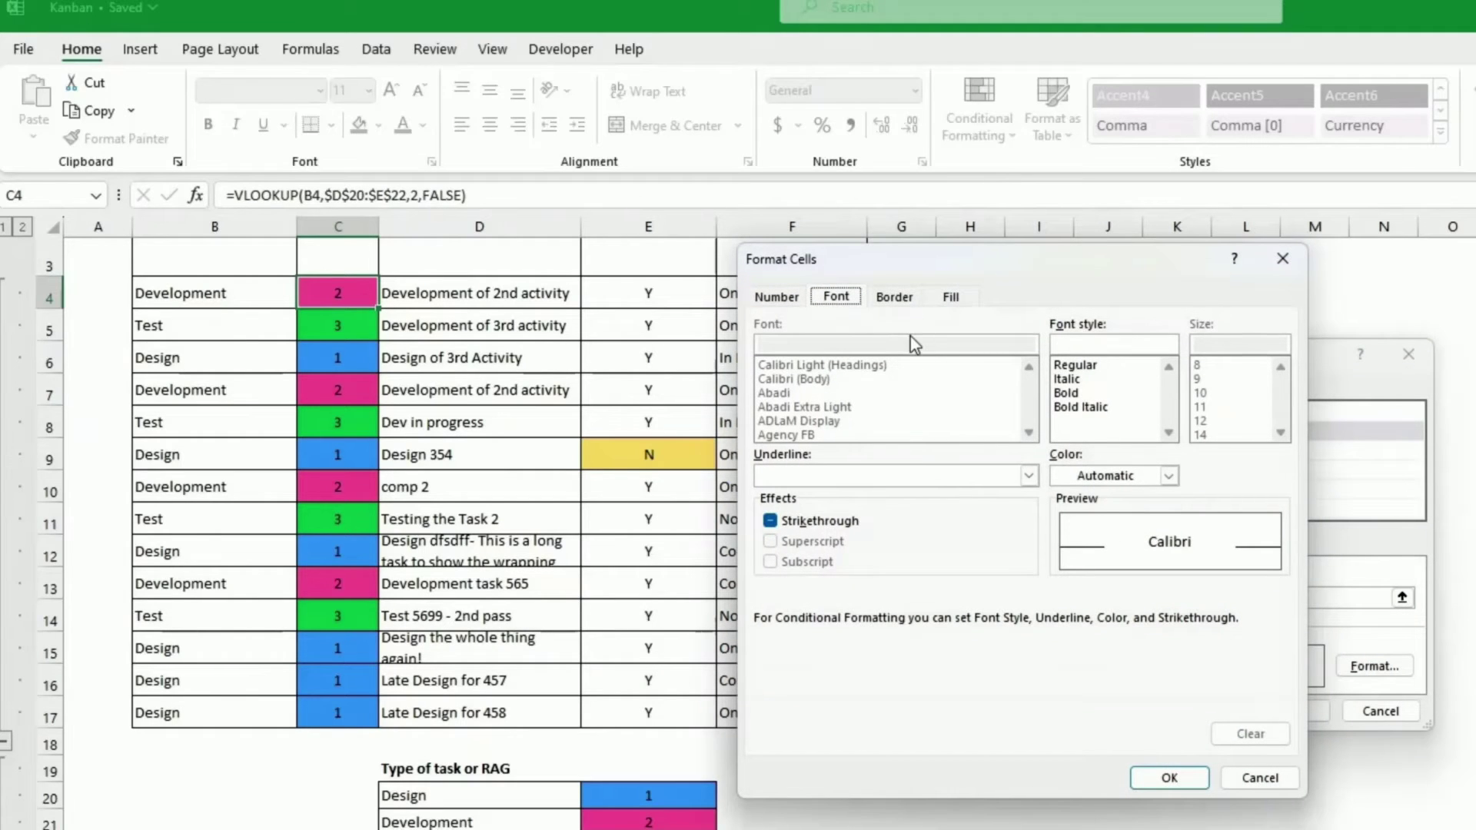
click(951, 298)
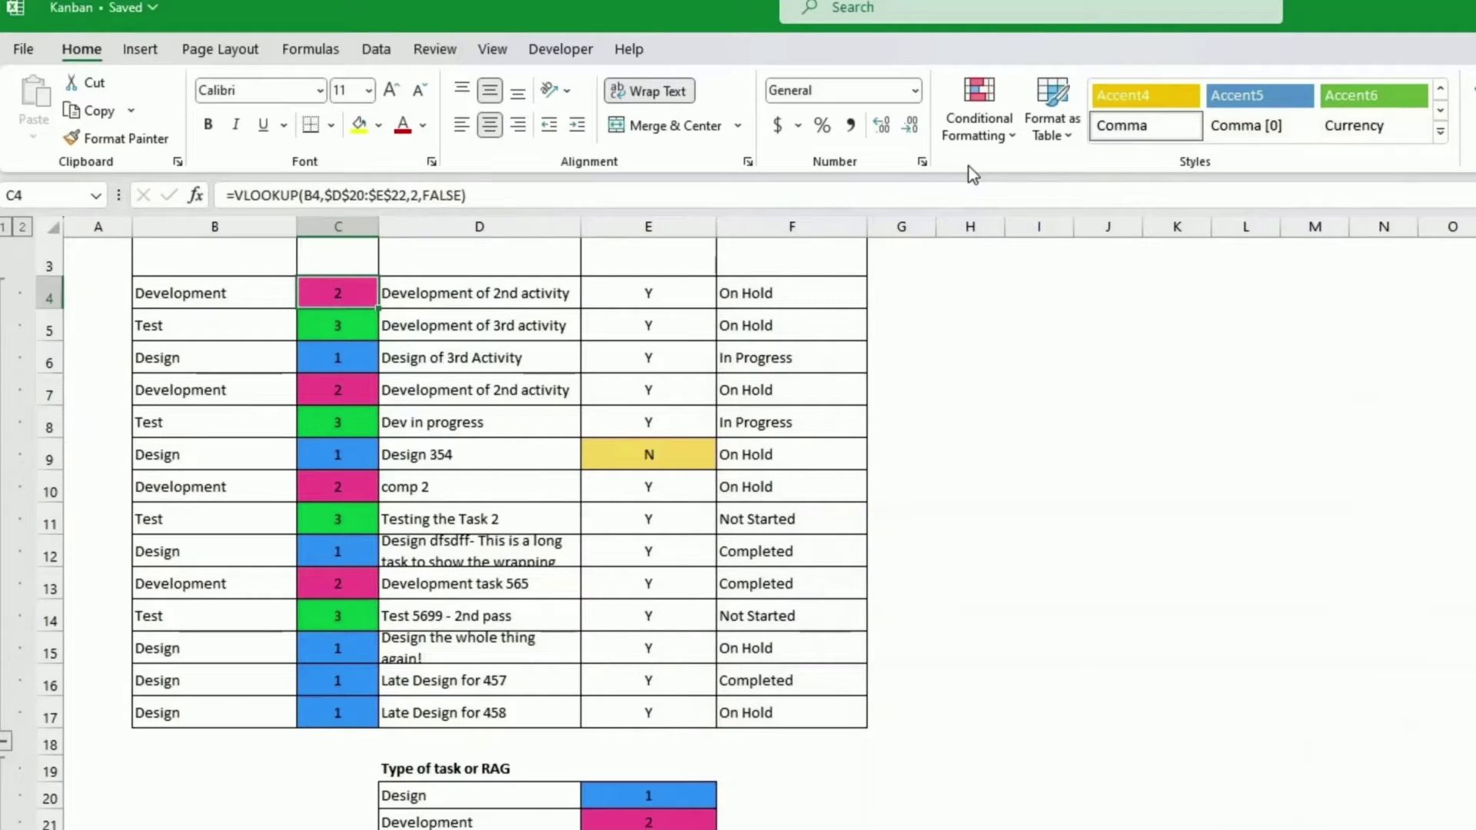
Step: Reorder the reference-number rules in the Rules Manager and apply them
click(979, 115)
click(1027, 460)
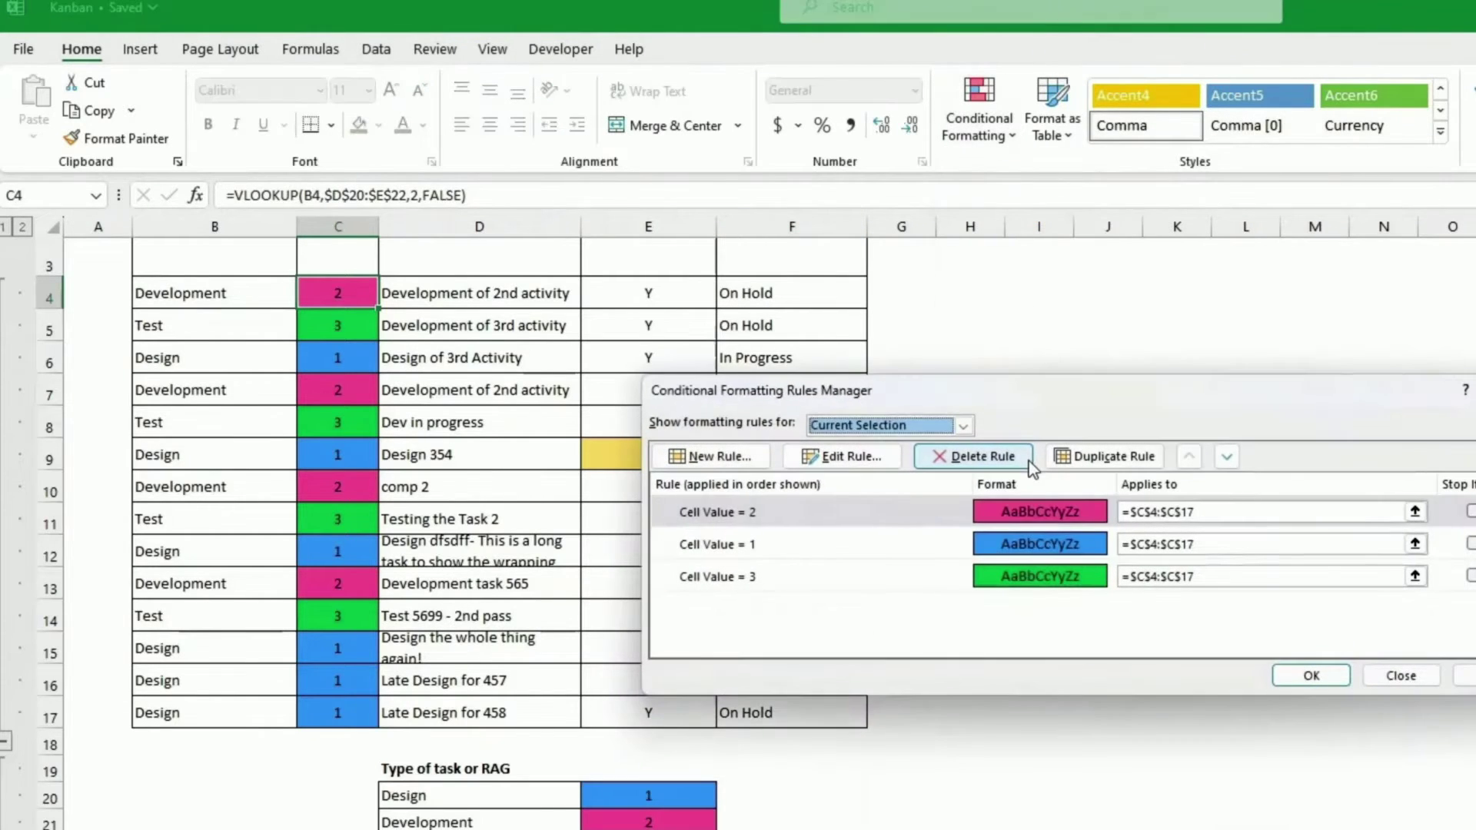
click(802, 521)
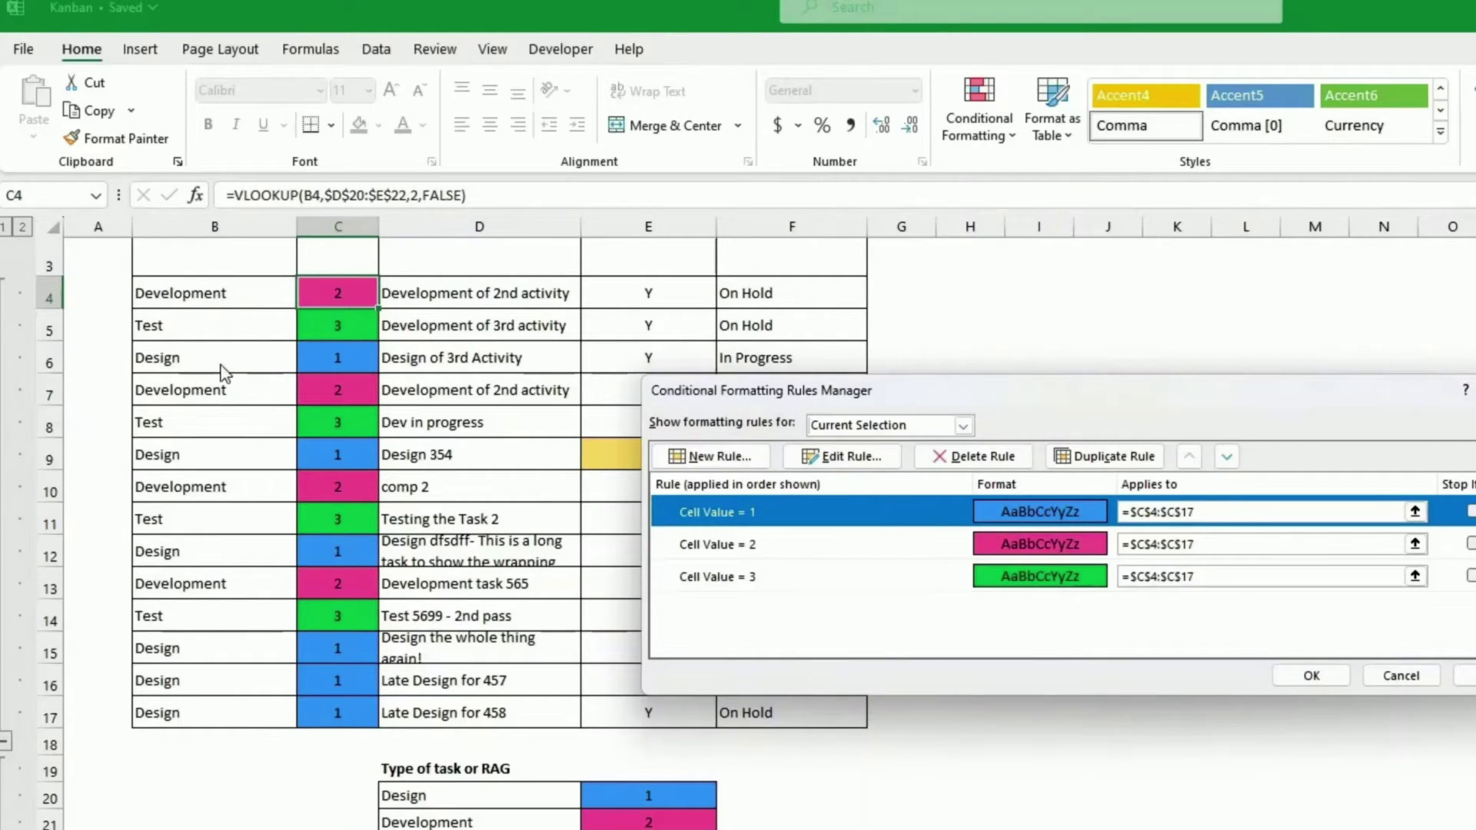
click(1465, 675)
click(1311, 675)
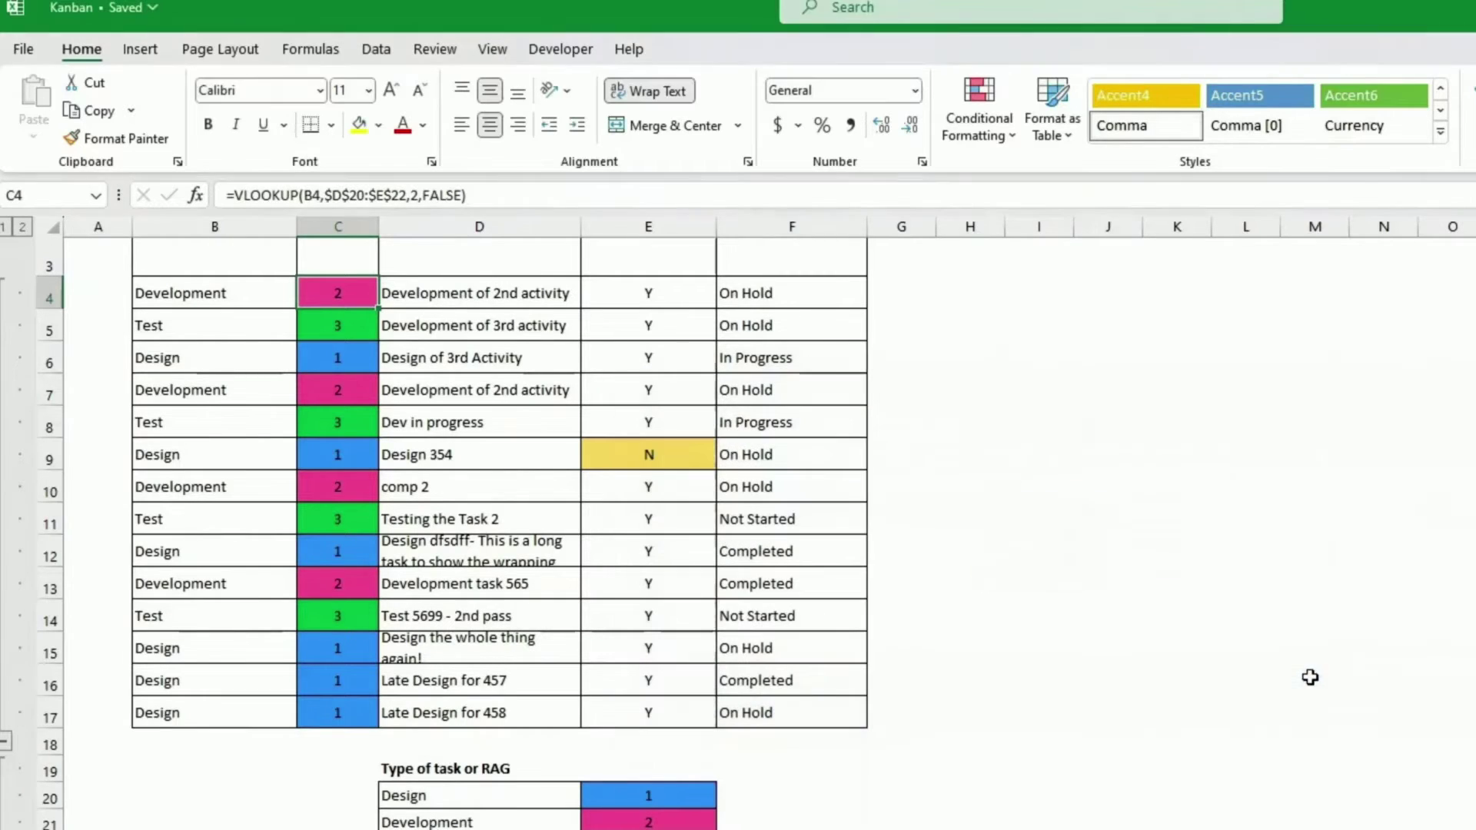
Step: Review the Status list entries below the table and select the On Hold cell F4
click(404, 299)
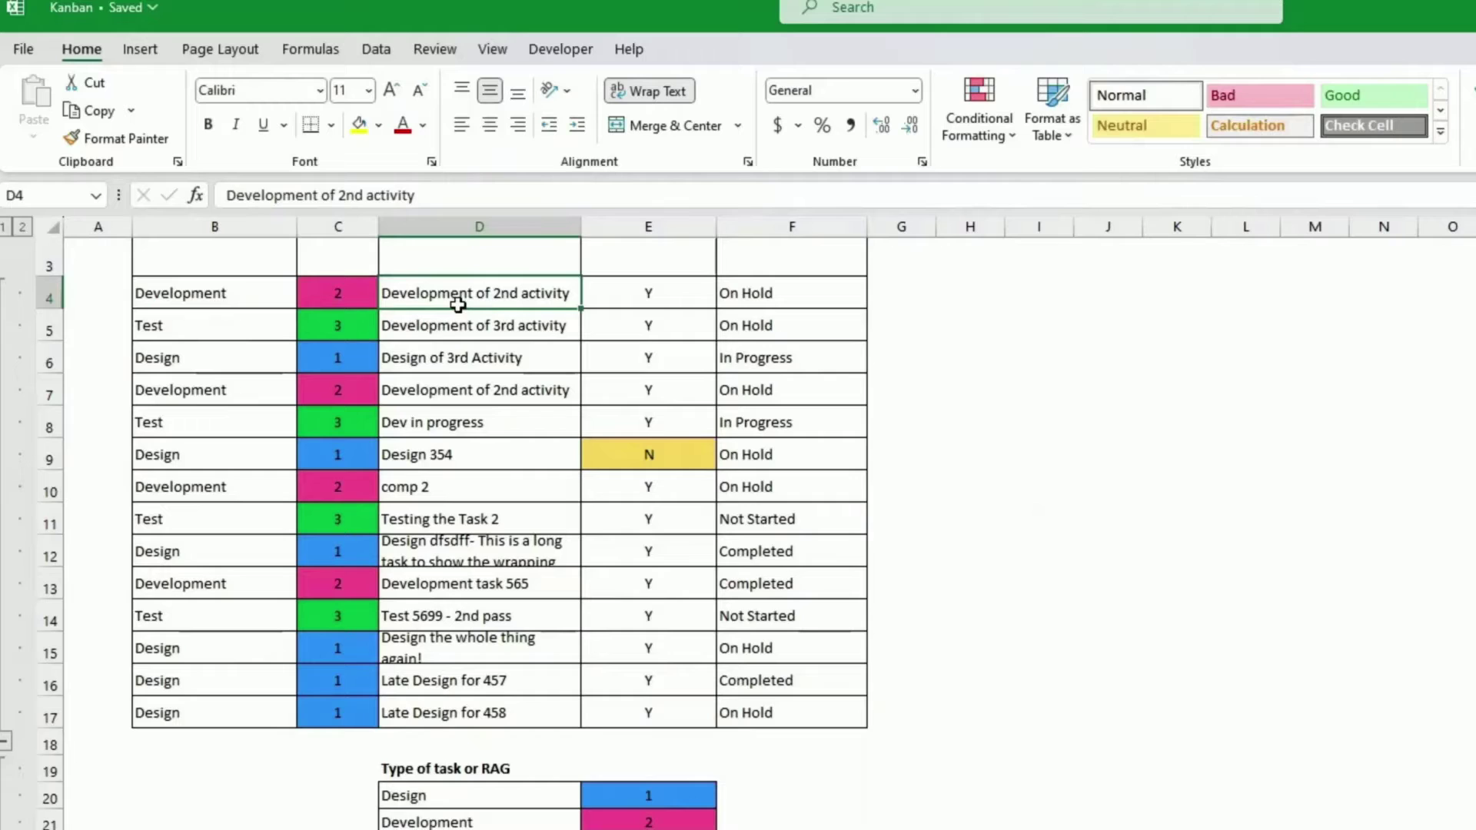
drag(458, 290, 482, 704)
scroll(791, 357, up, 1)
click(791, 357)
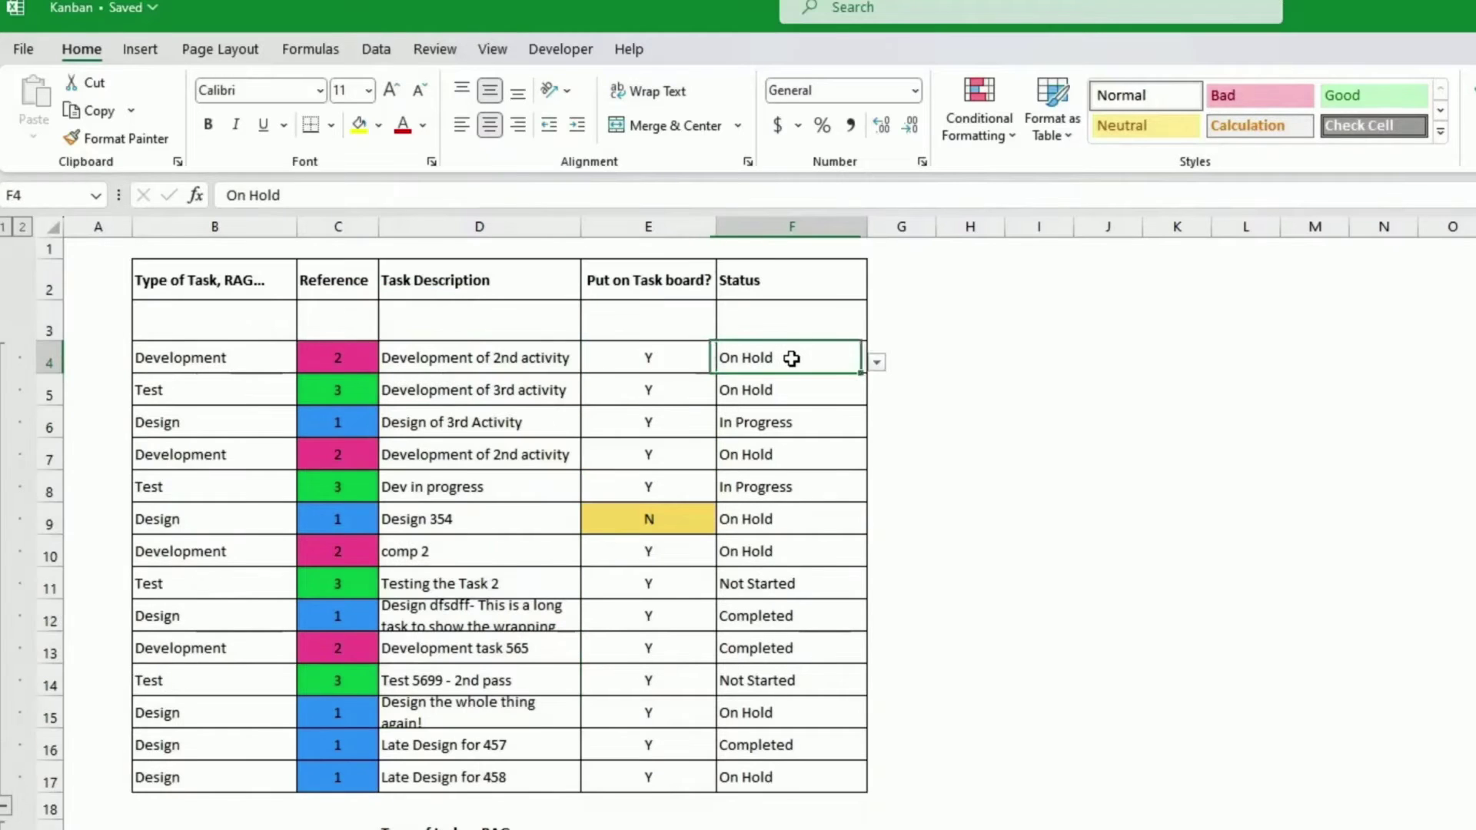
scroll(1035, 415, down, 2)
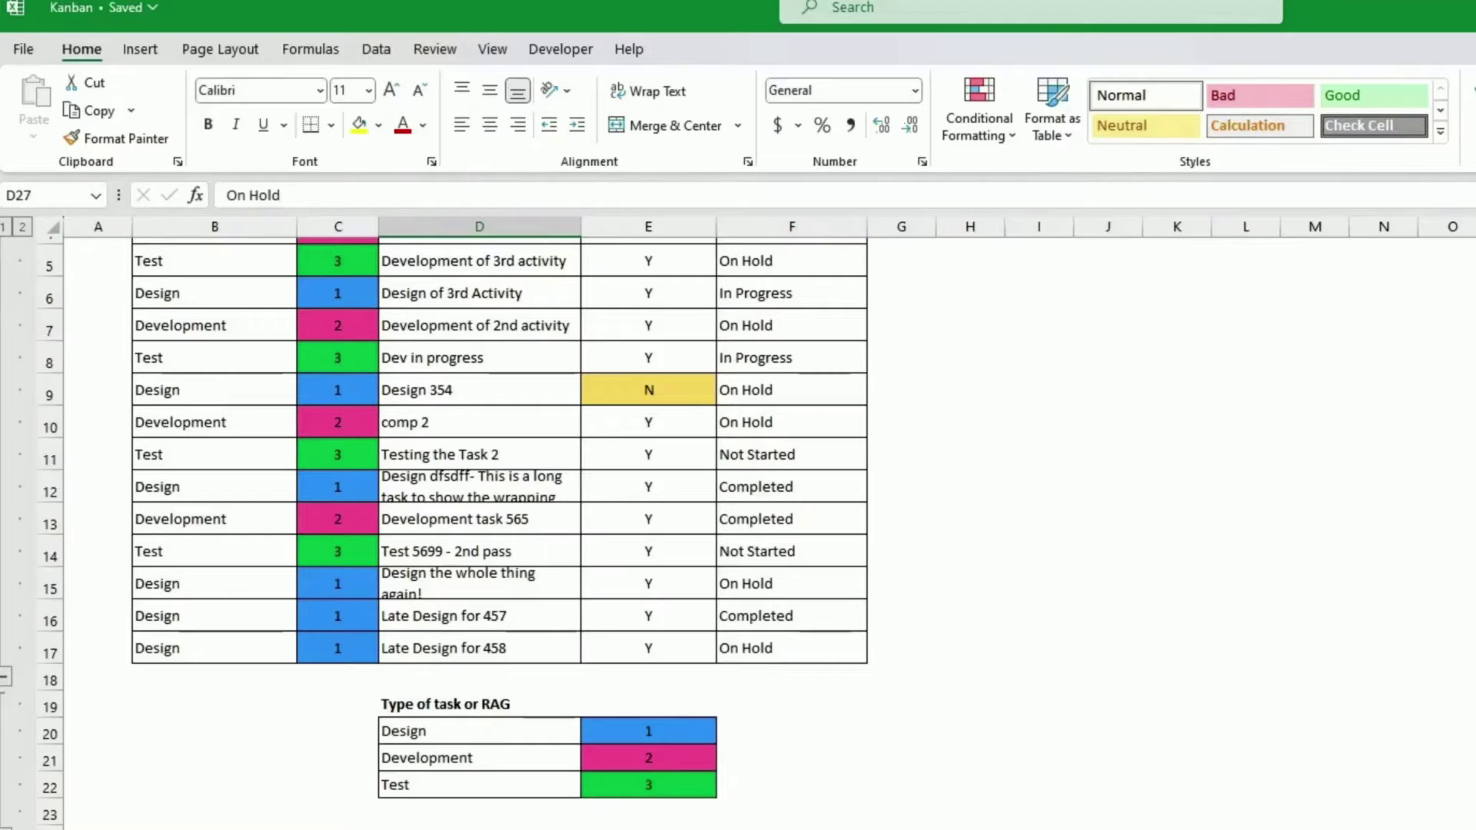
key(Return)
key(Return)
scroll(883, 776, up, 2)
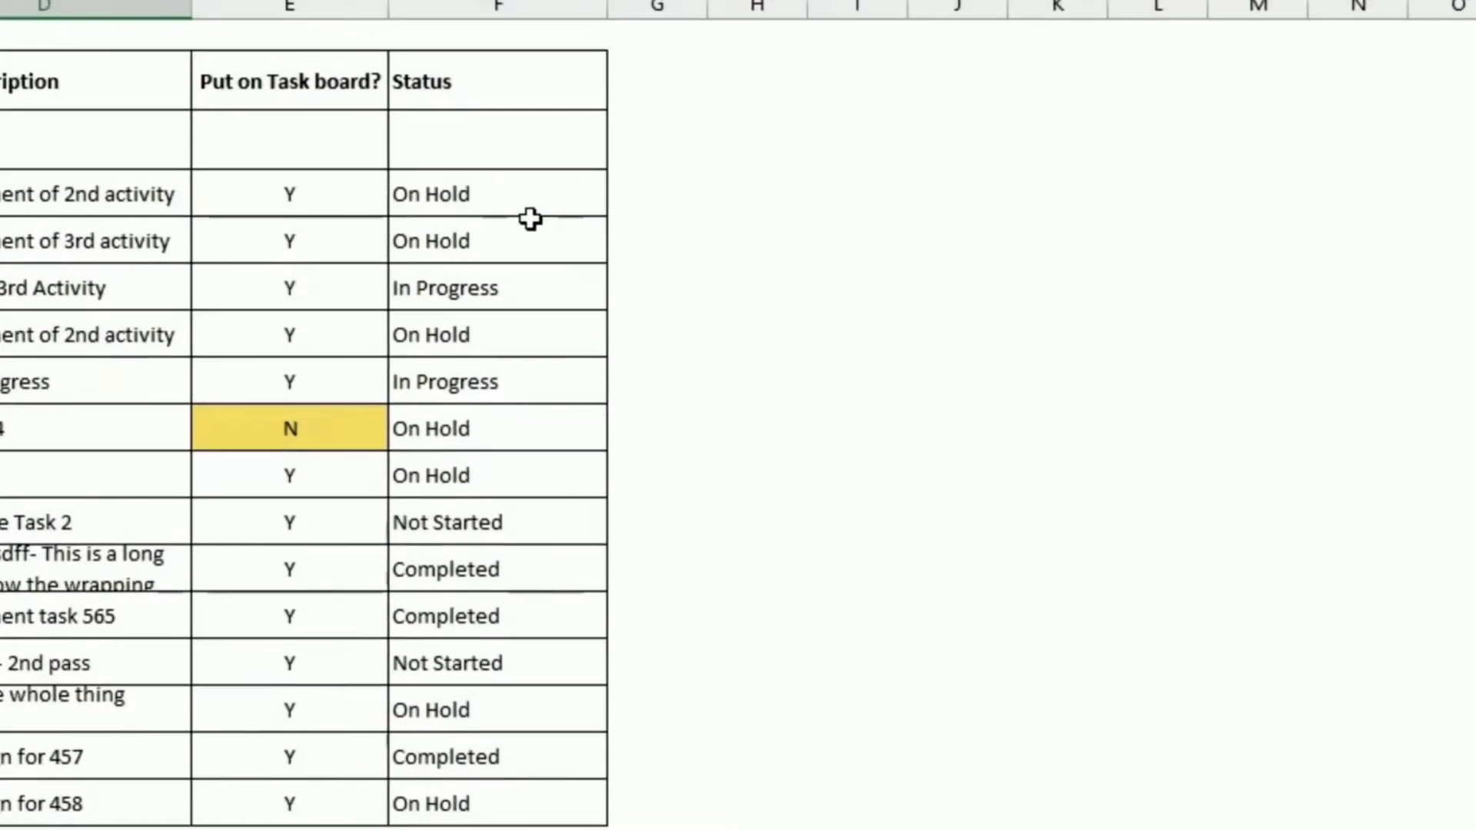
click(518, 199)
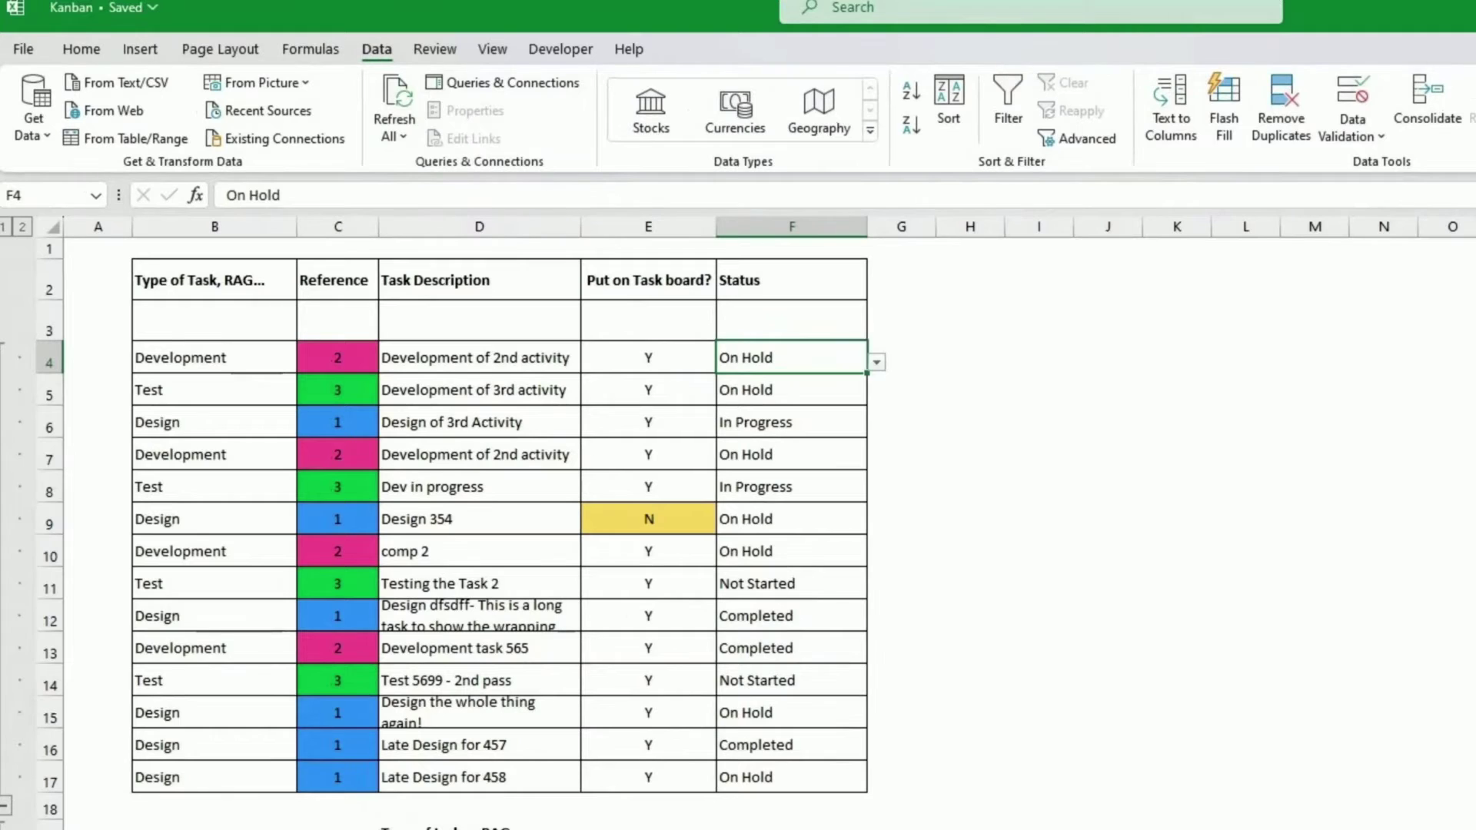
Step: Give F4 list validation sourced from D27:D30 and open its status pick list
click(1351, 131)
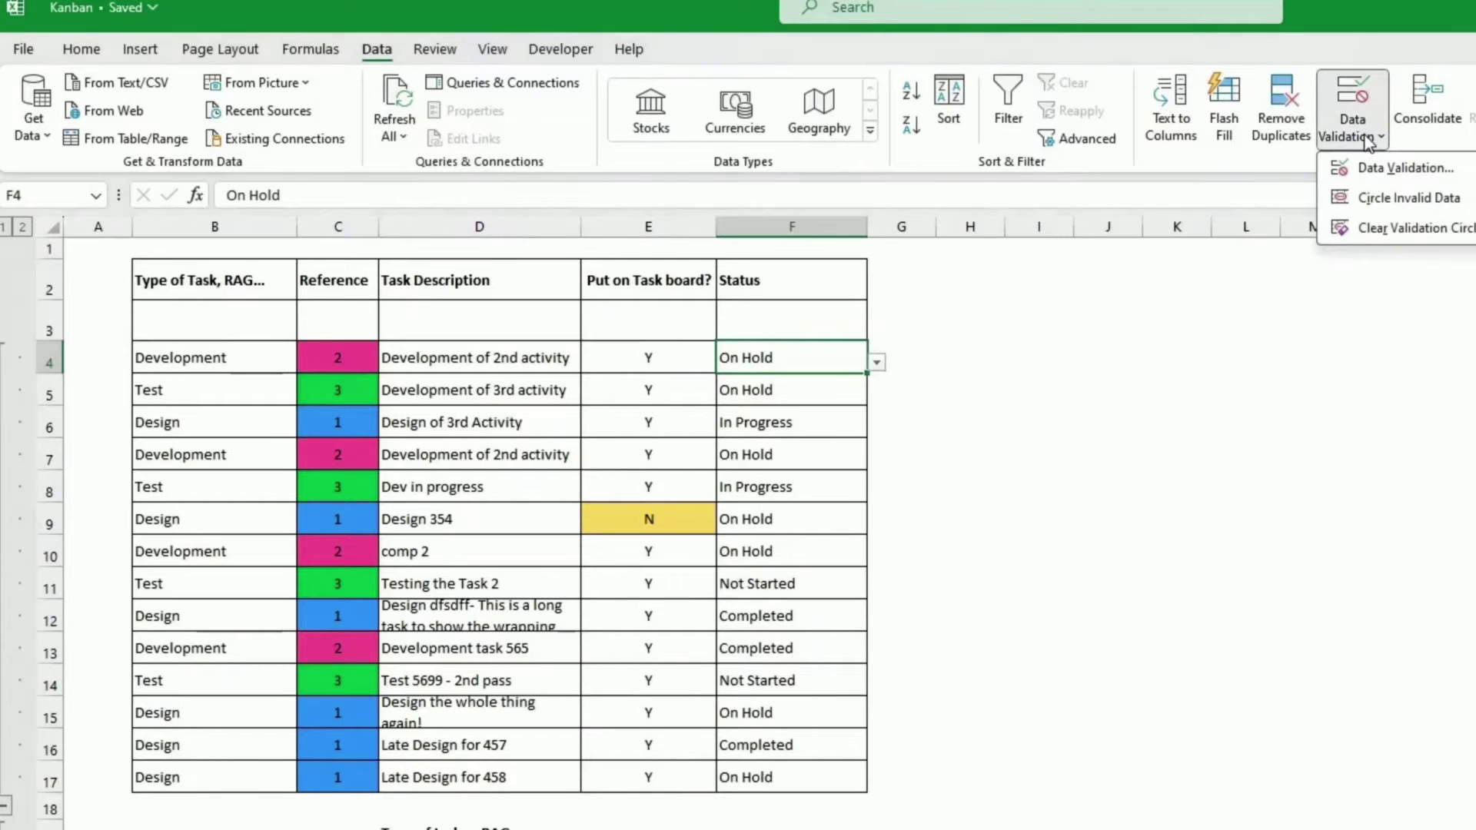
click(1401, 169)
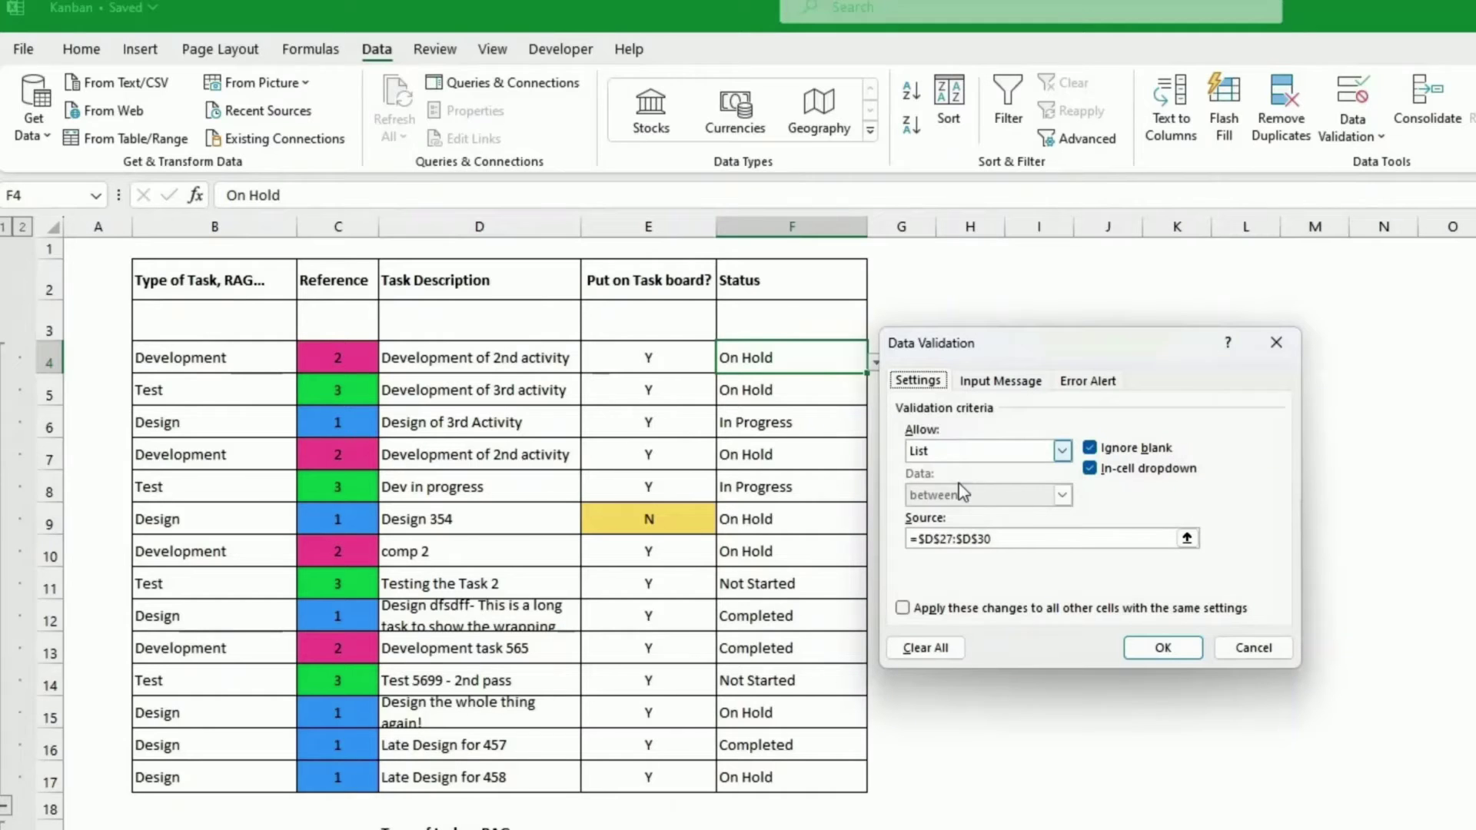
click(1076, 538)
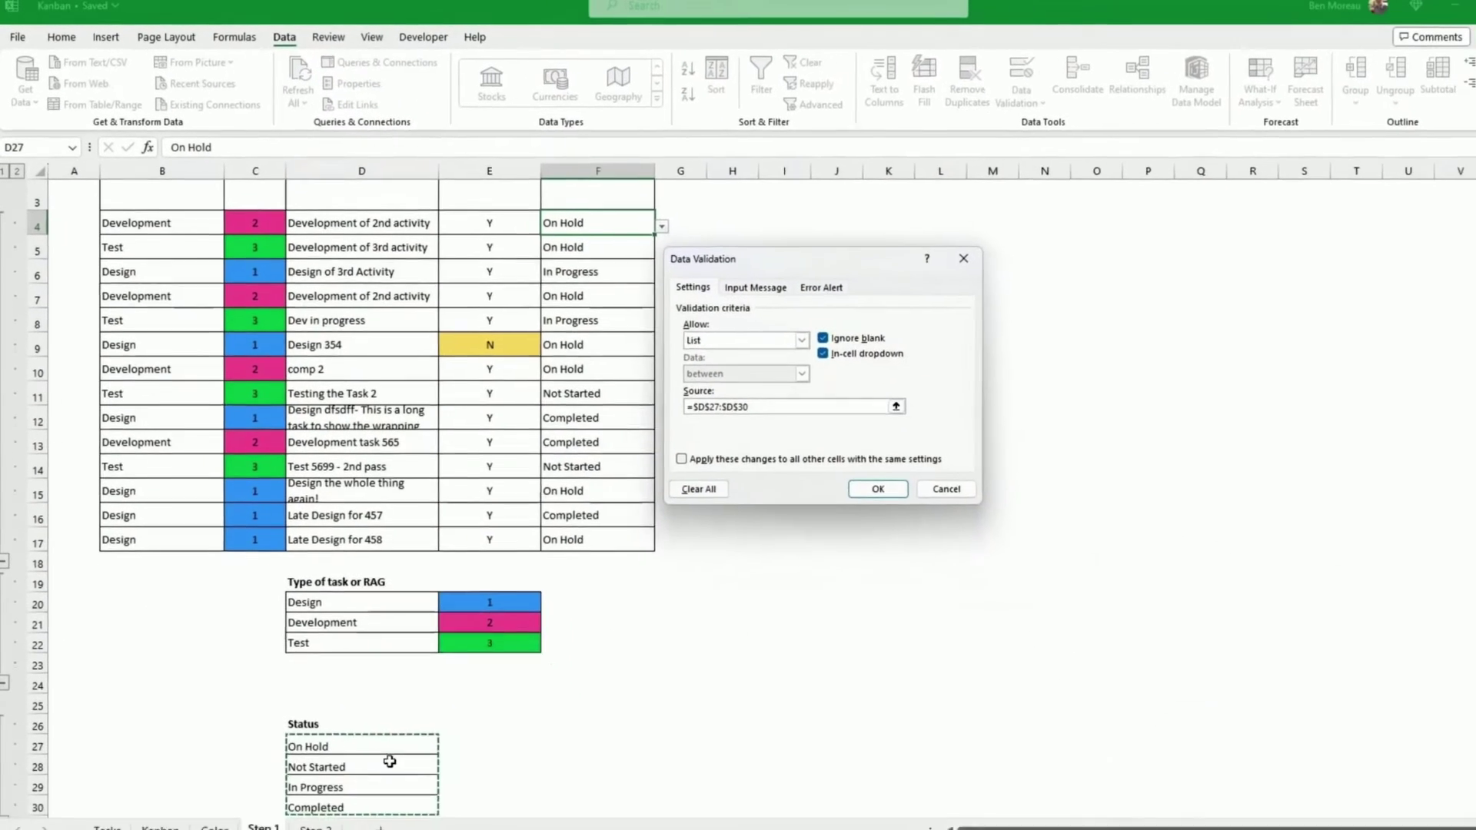
drag(372, 731, 372, 792)
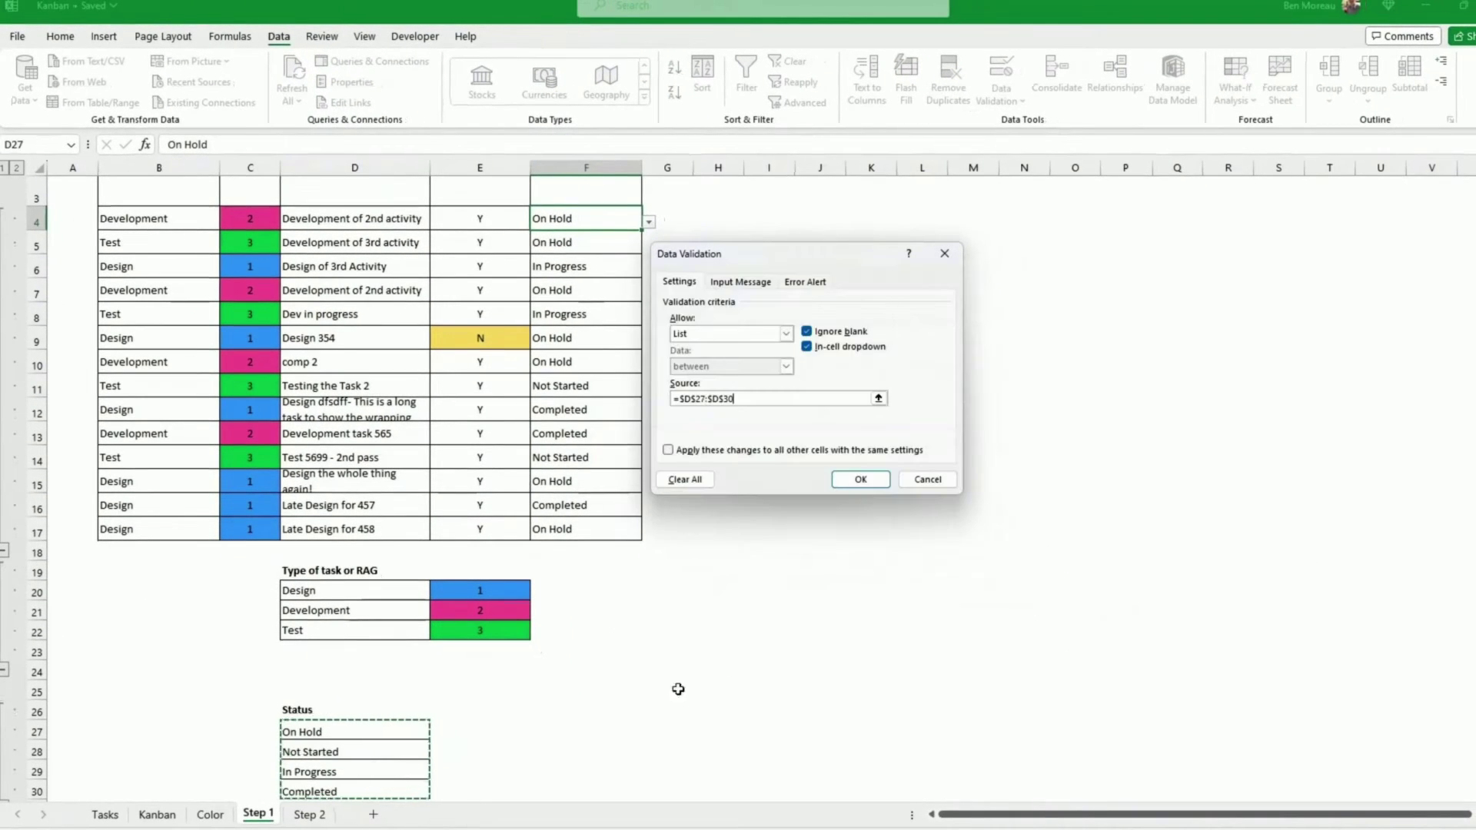
click(860, 480)
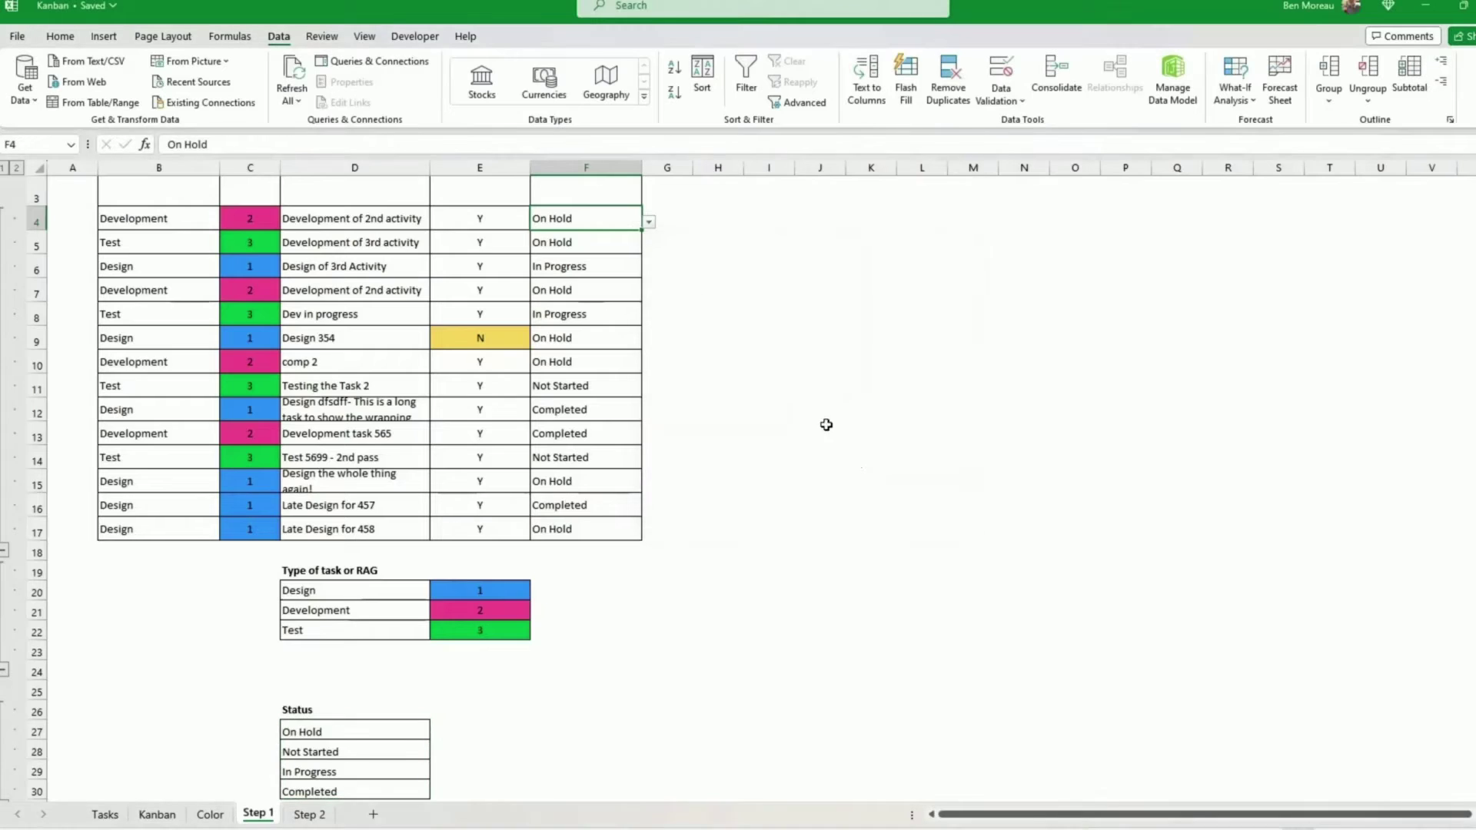
click(651, 225)
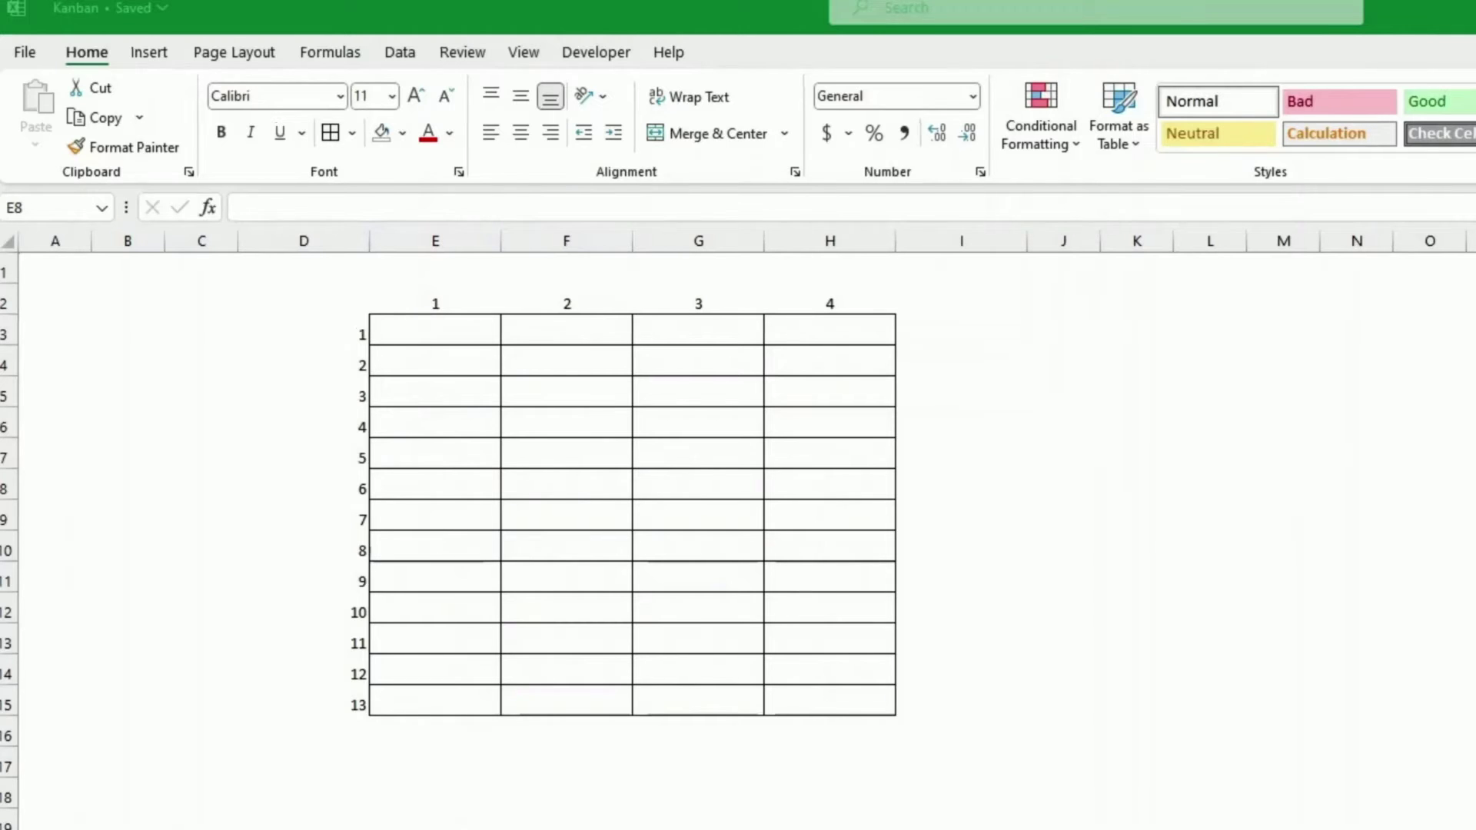
Step: Select the card grid E3:H15 to view its layout, then select G5:G14
click(416, 323)
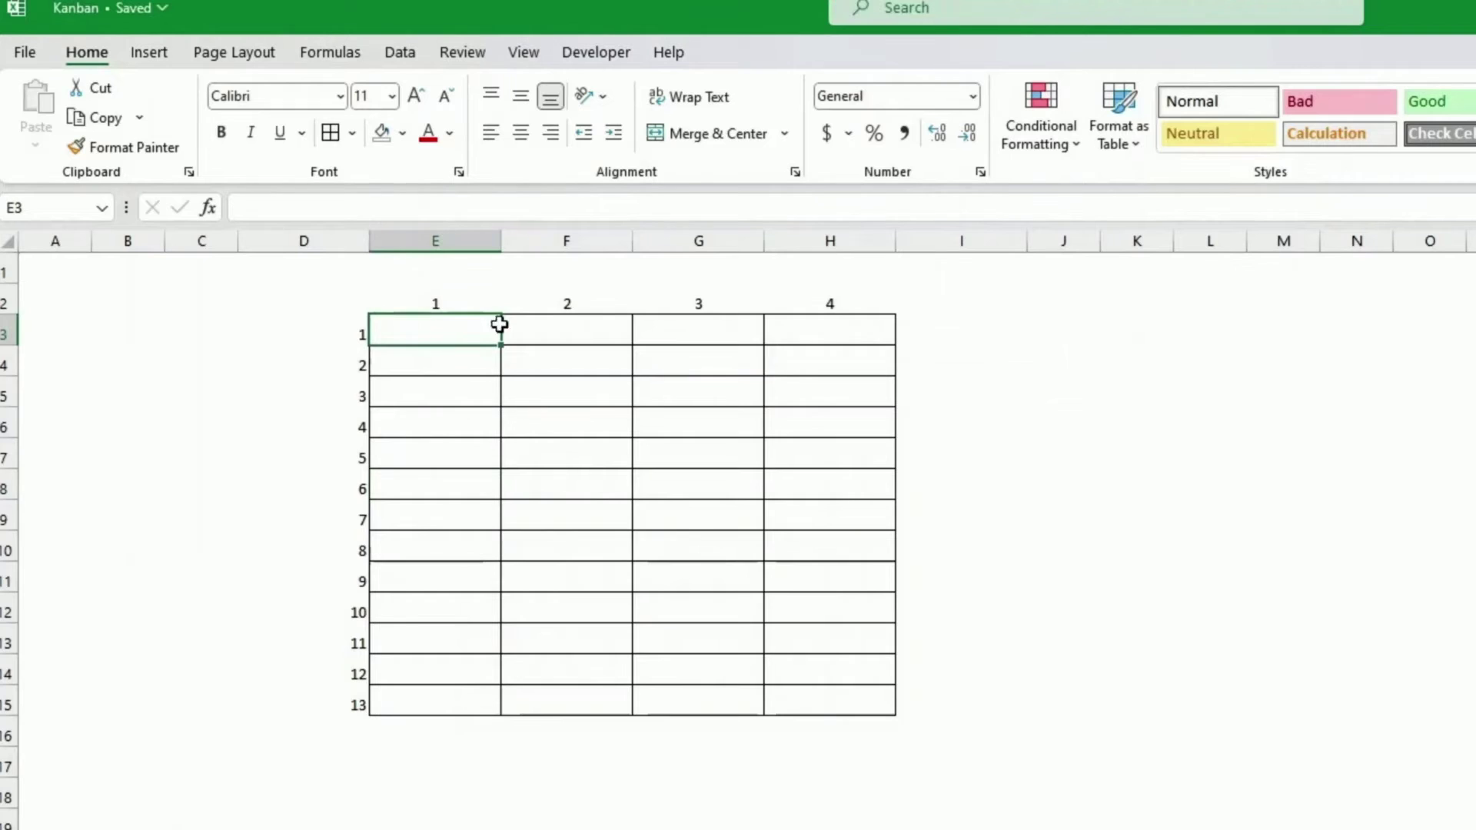
drag(500, 329, 813, 688)
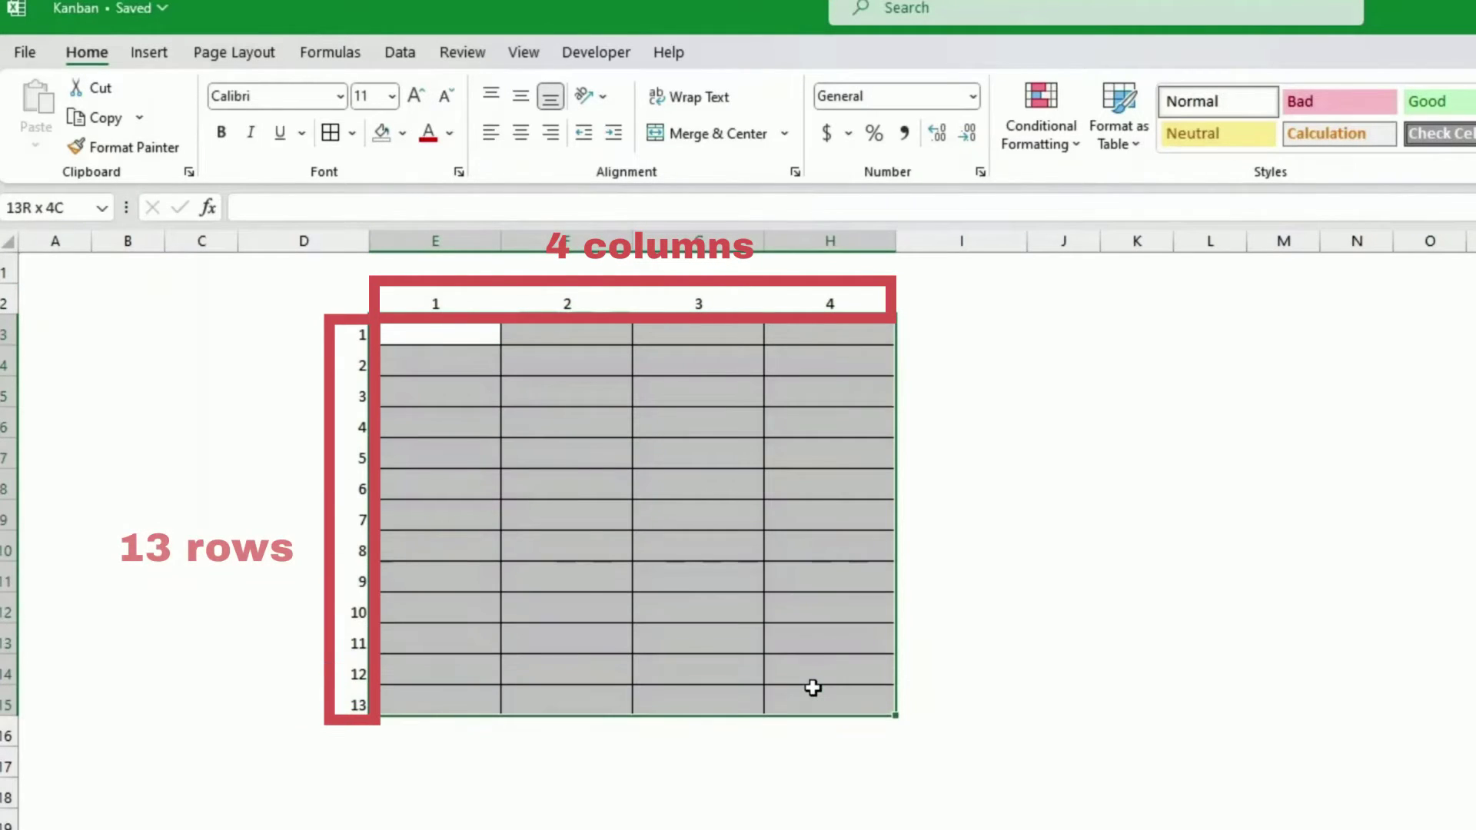
click(811, 700)
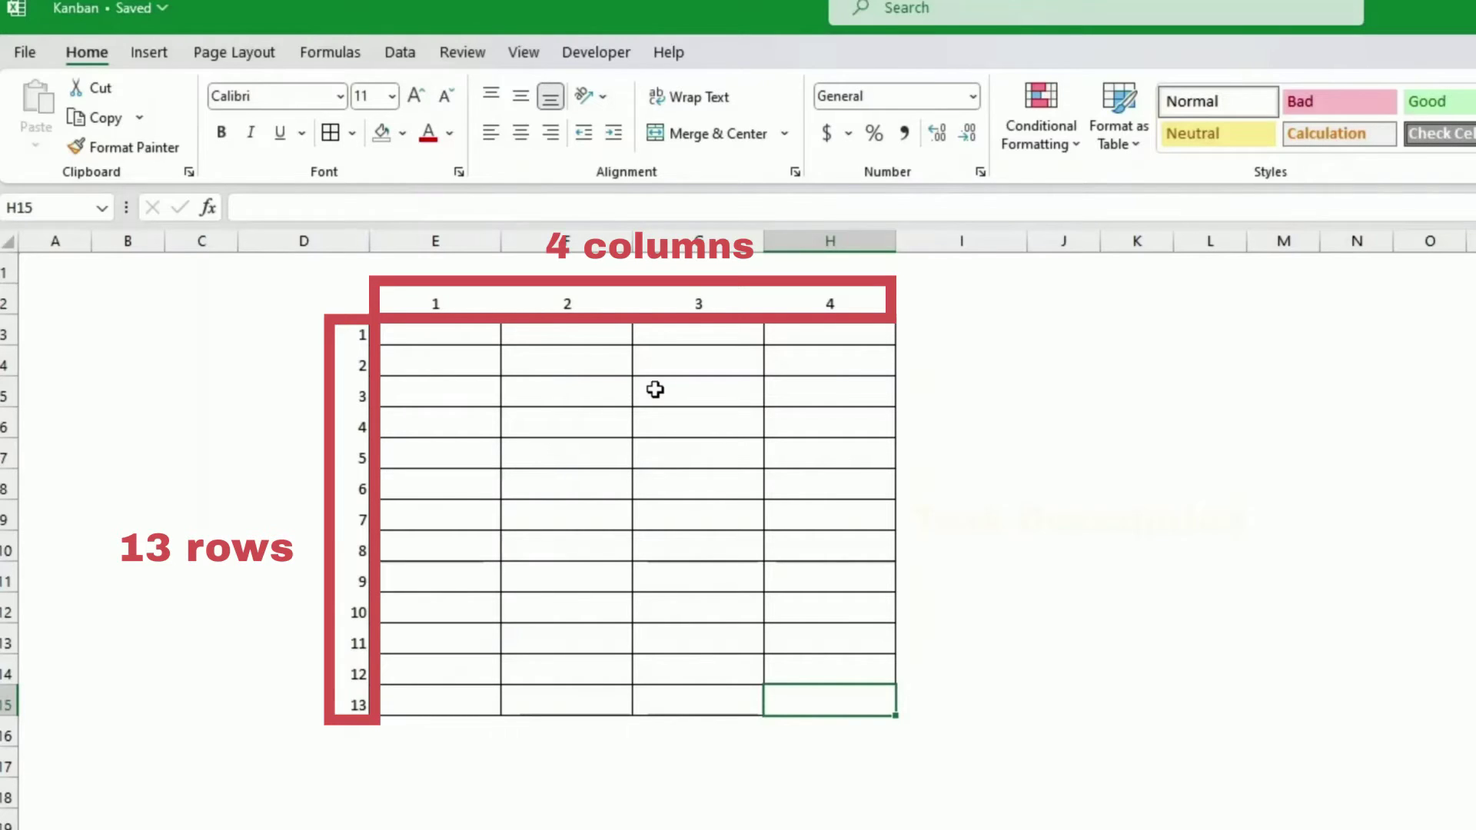
drag(655, 389, 672, 665)
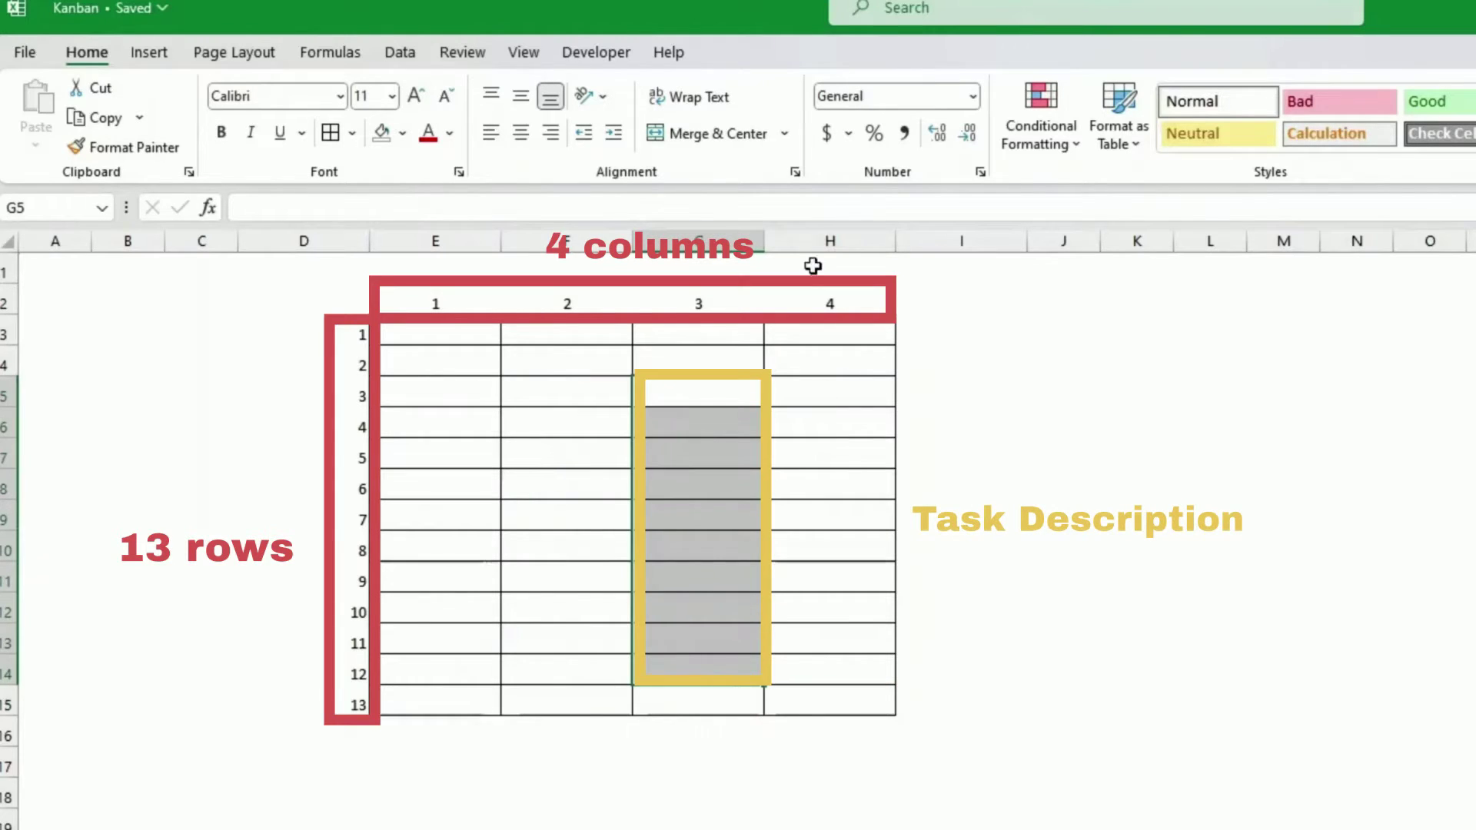
Step: Fill G5:G14 and F5:F14 of the card grid yellow
click(402, 134)
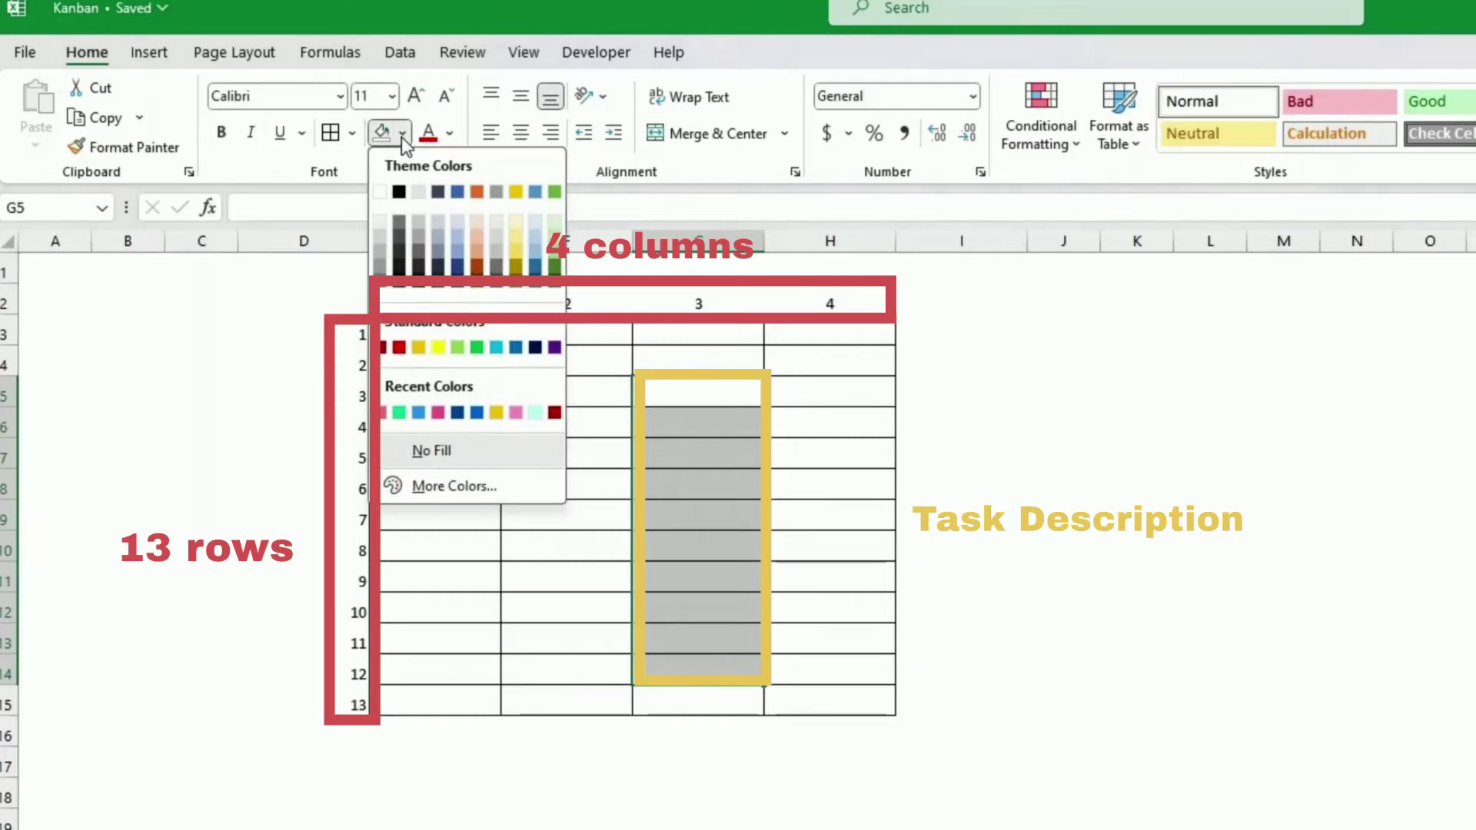
click(514, 256)
drag(685, 390, 688, 662)
drag(602, 390, 600, 670)
drag(586, 392, 584, 669)
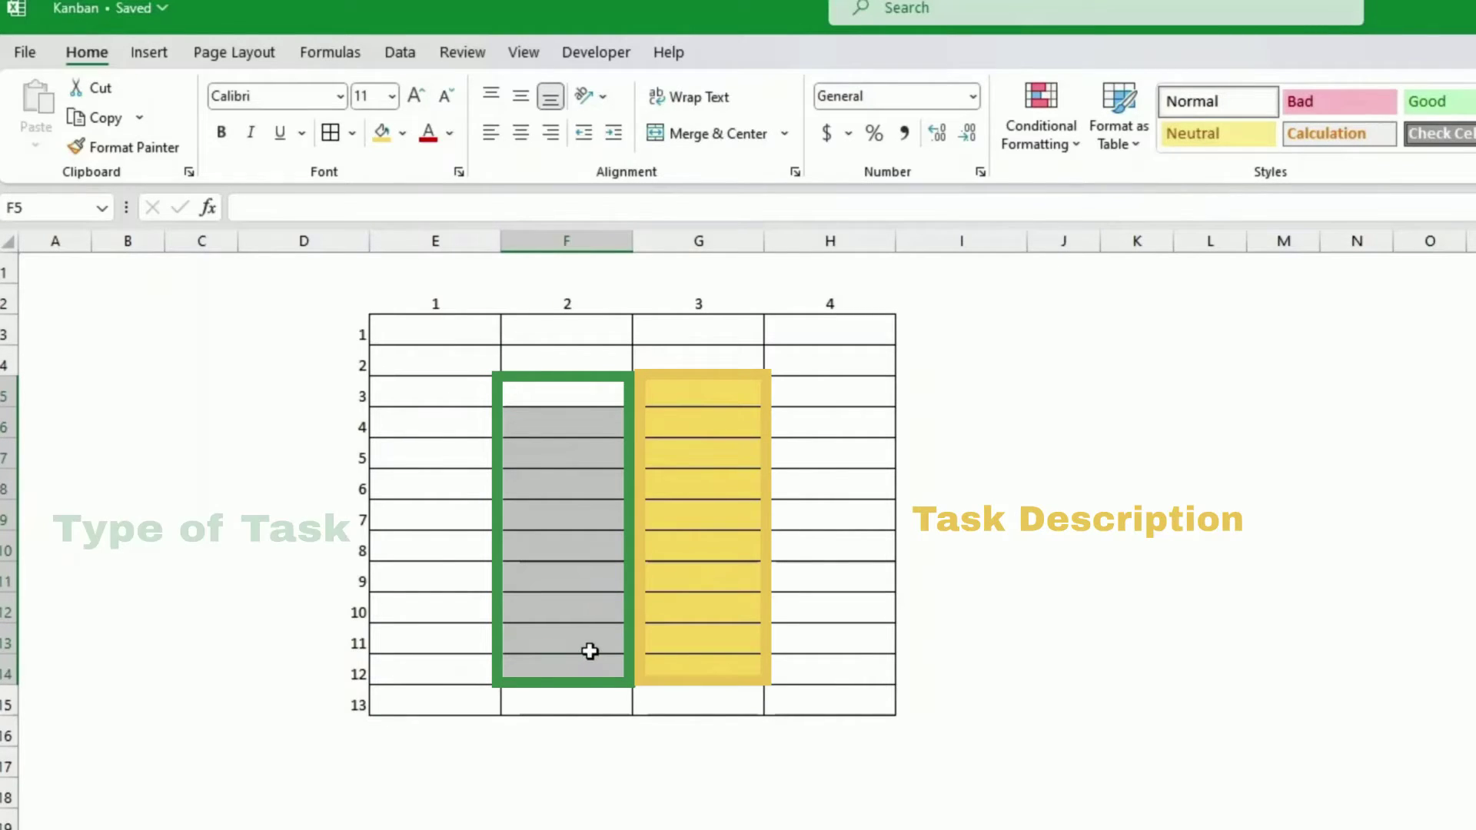
click(383, 133)
key(shift+Right)
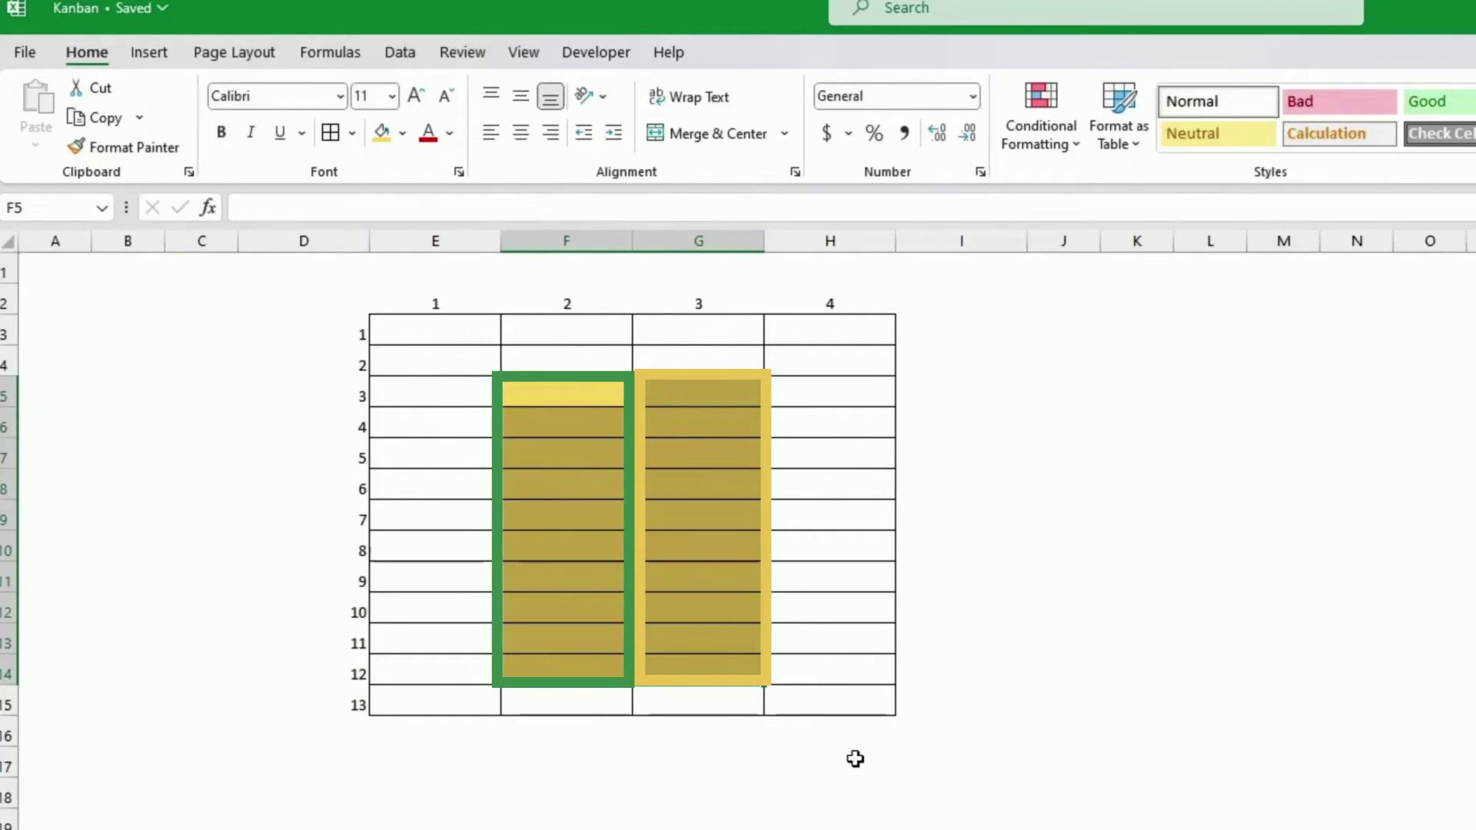
Step: Narrow column I beside the grid and select I4:I16
drag(859, 702, 428, 330)
click(454, 335)
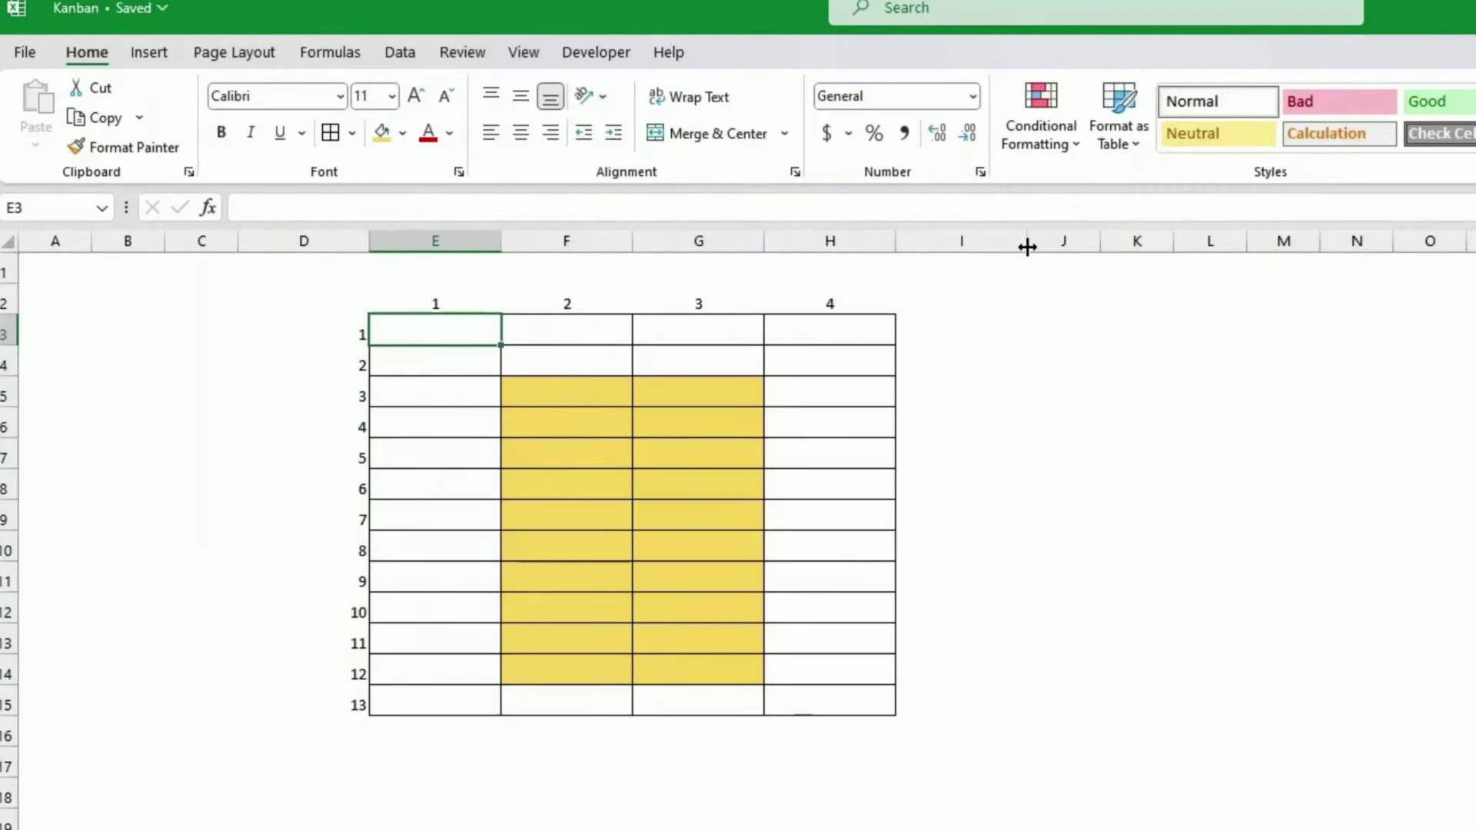
drag(1028, 244, 930, 251)
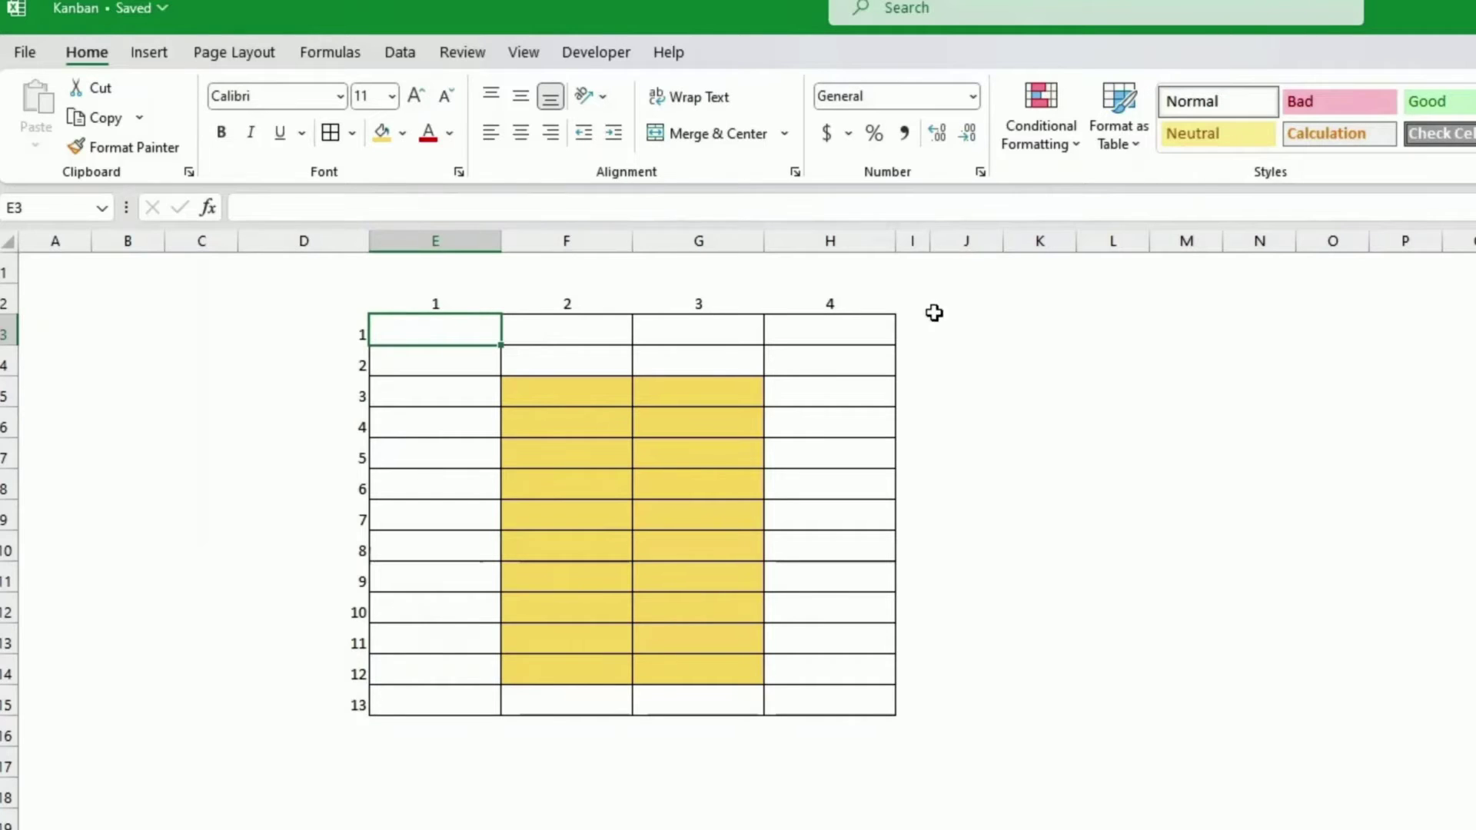
drag(910, 353, 910, 716)
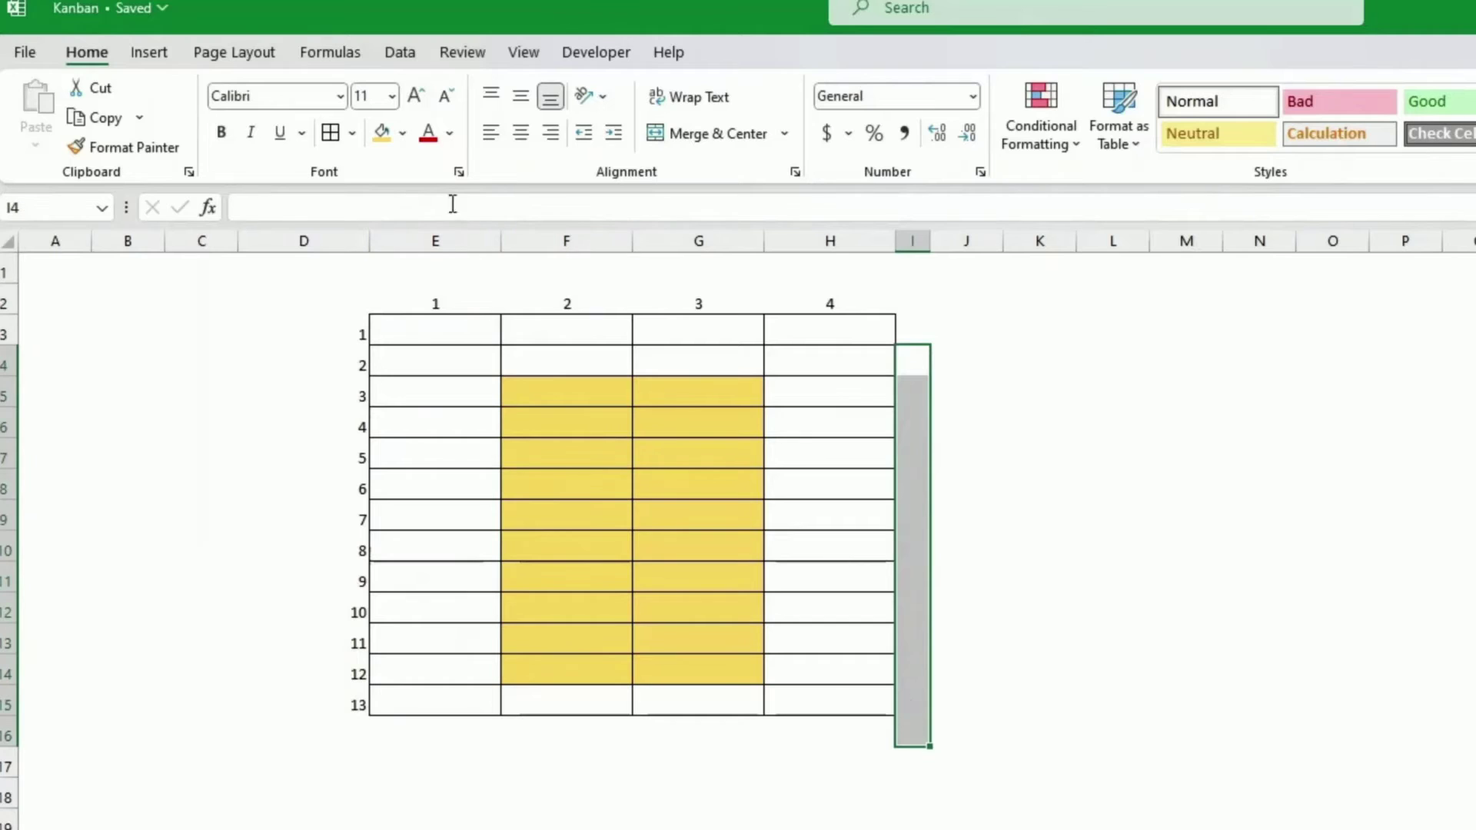
Step: Fill column I and F16:H16 black as the board's right and bottom shadow
click(404, 136)
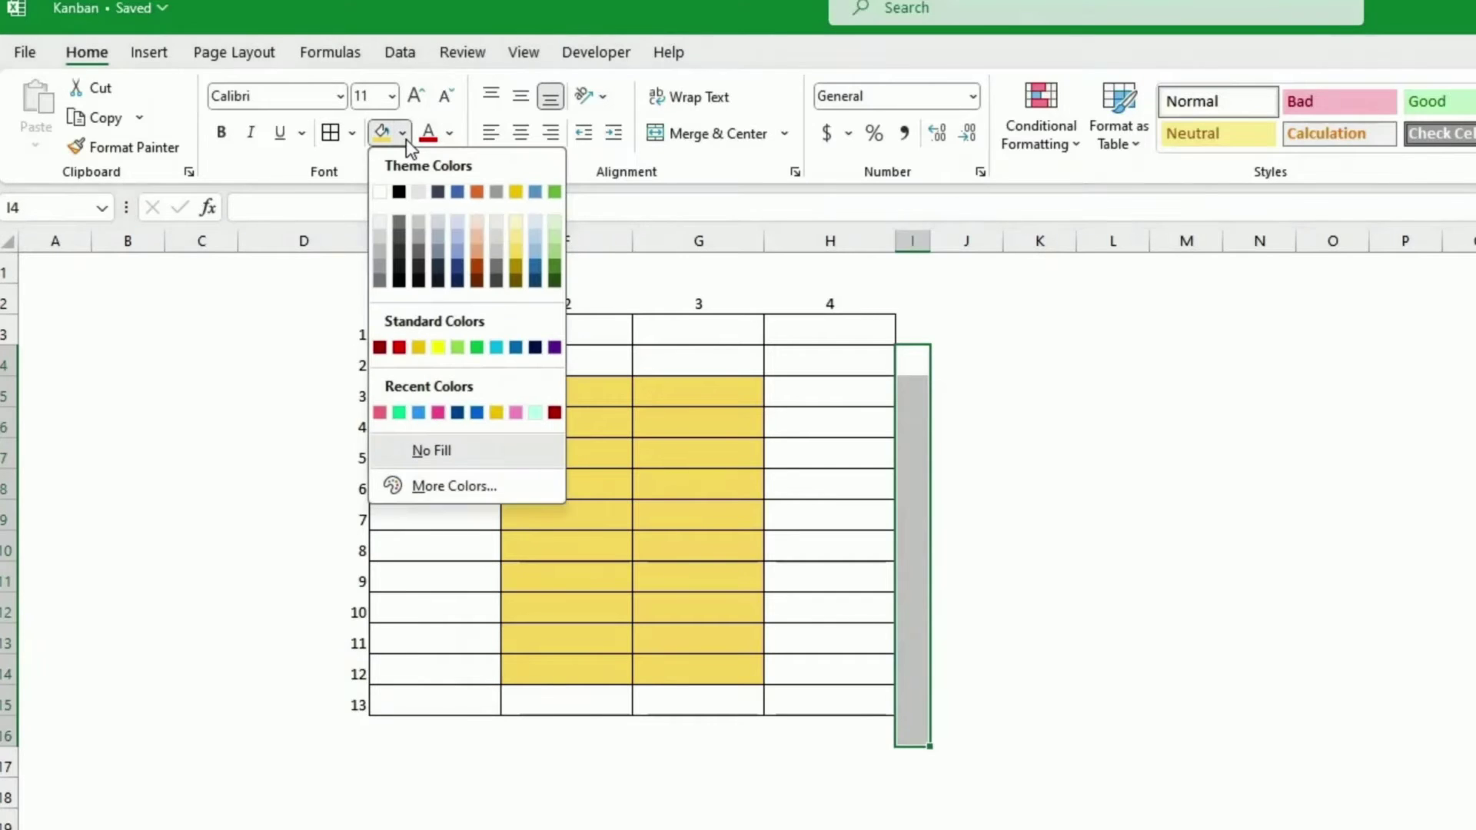
click(399, 191)
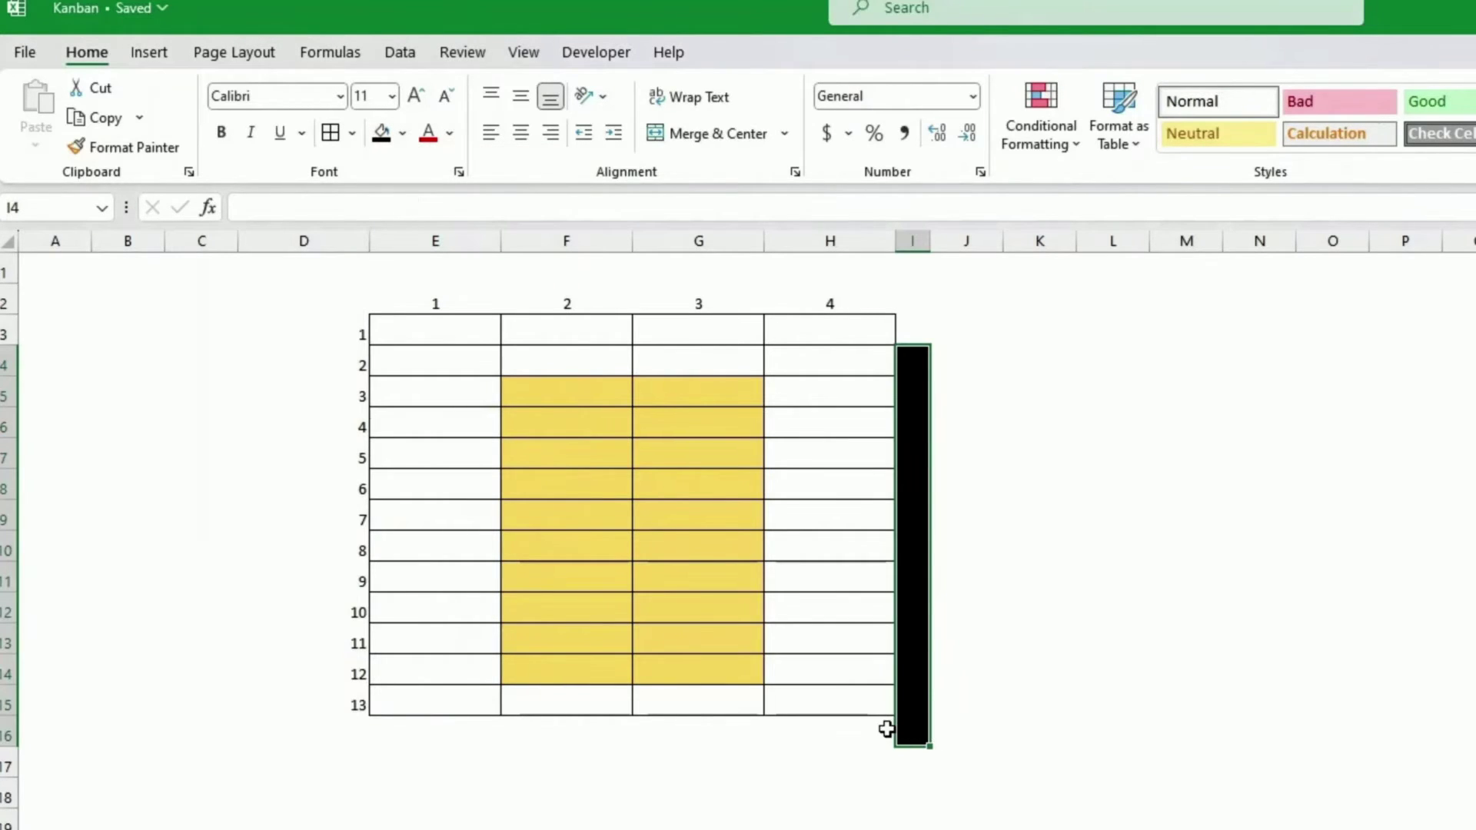
click(887, 728)
drag(887, 728, 571, 722)
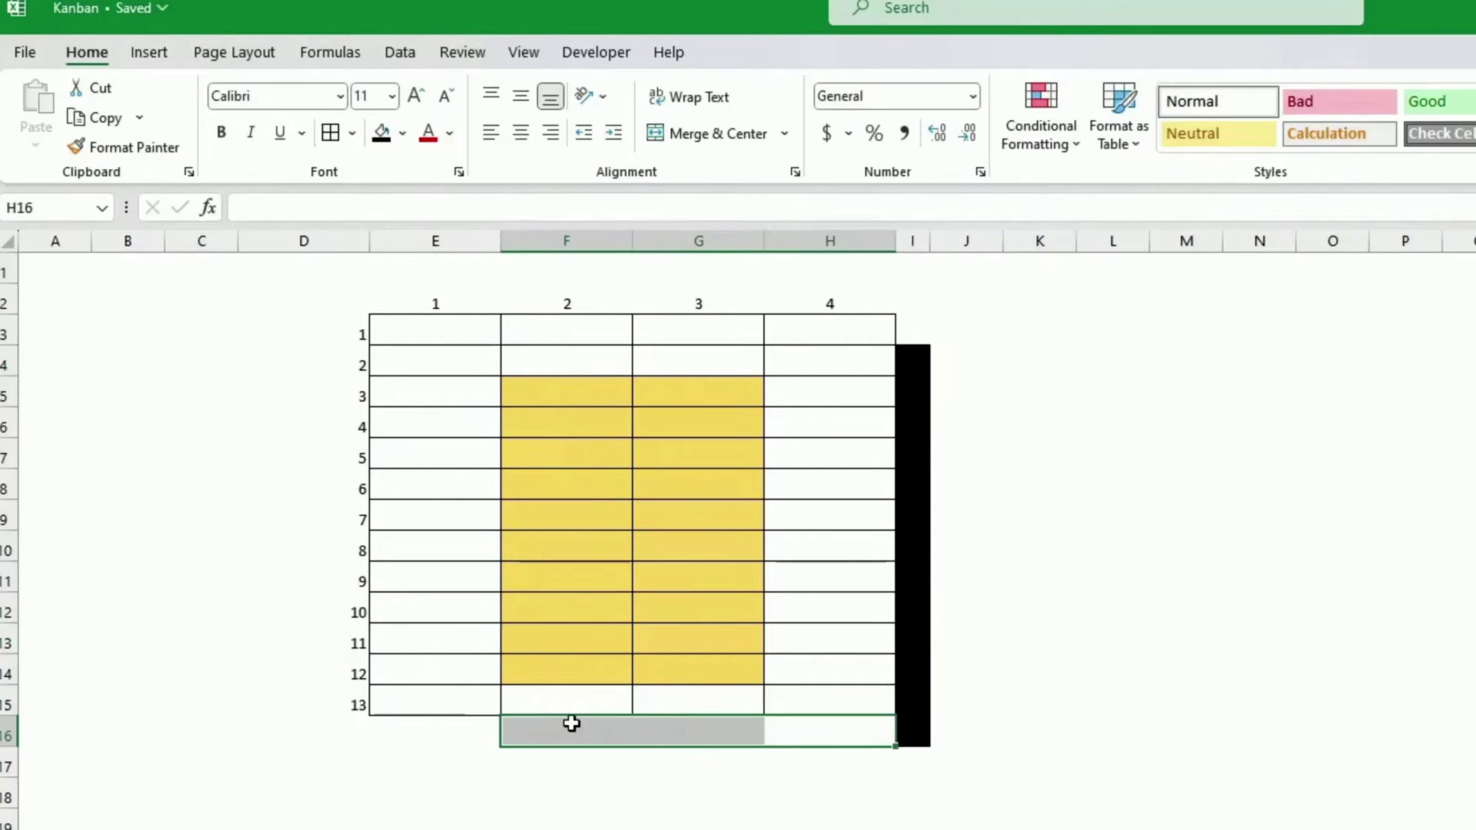
click(381, 133)
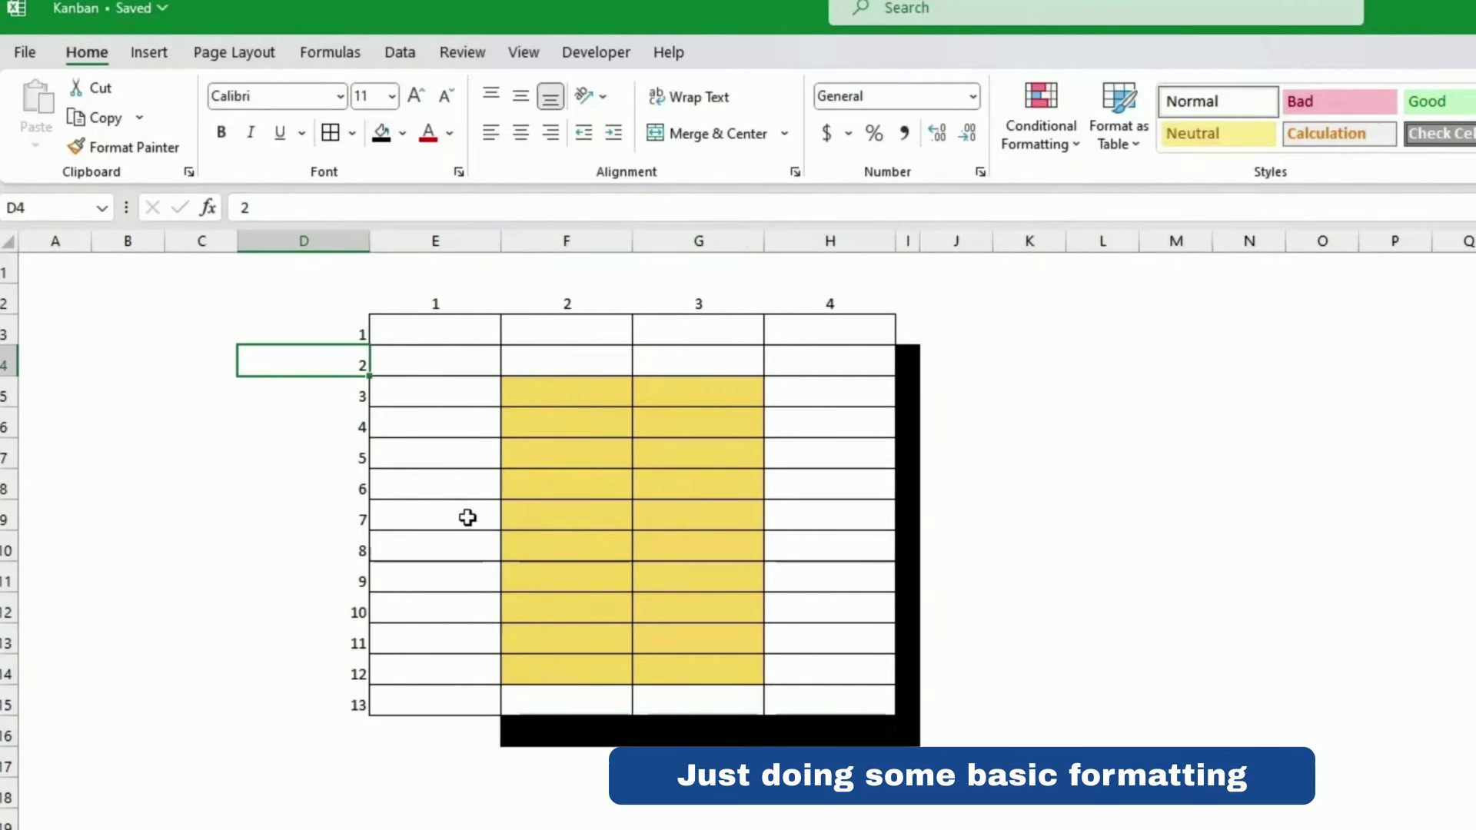
Step: Narrow columns E, F, H and I, widen column G, and heighten rows 5–14
drag(502, 242, 409, 246)
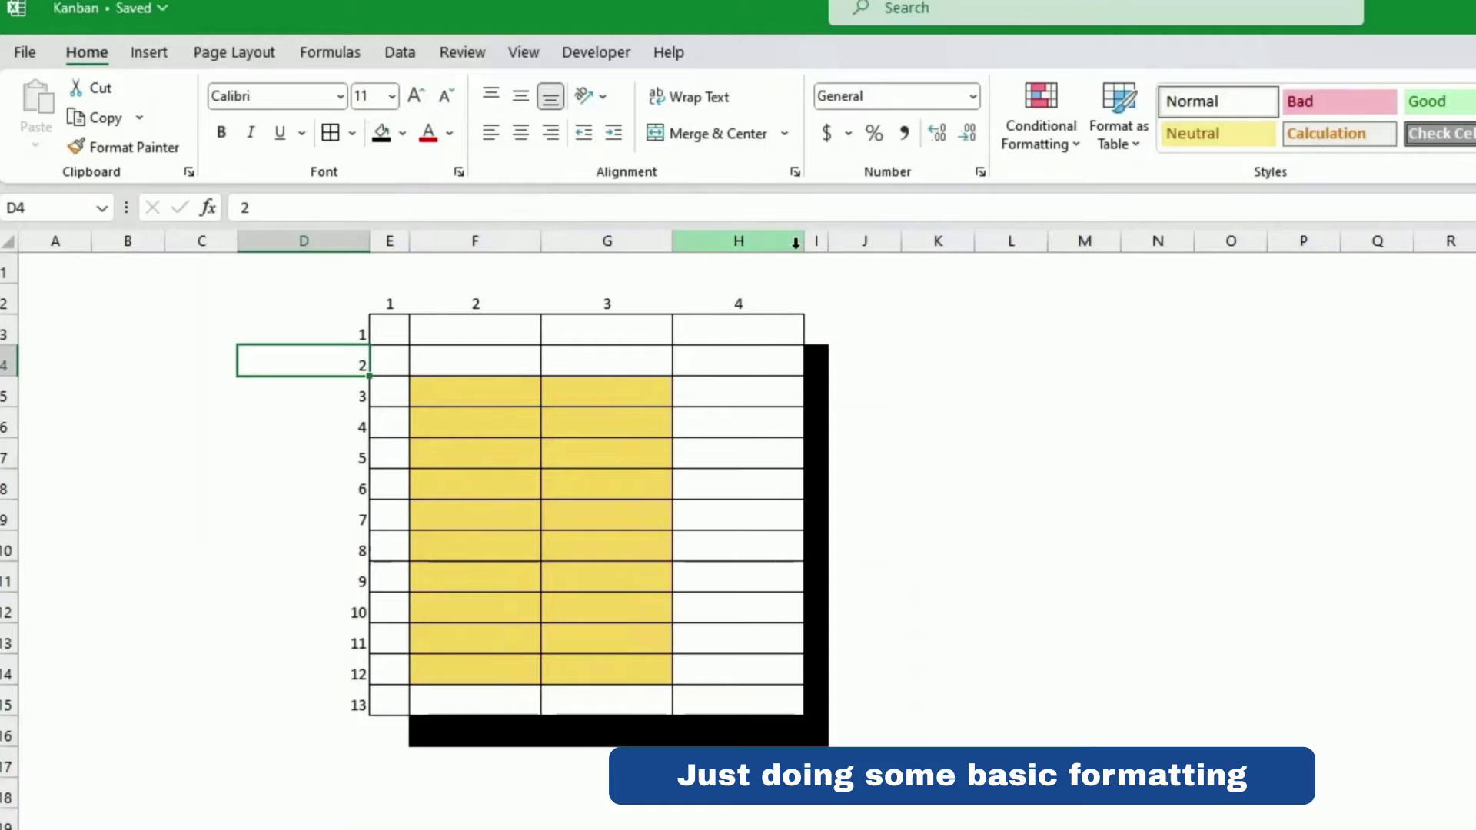
drag(804, 240, 692, 248)
drag(541, 241, 650, 248)
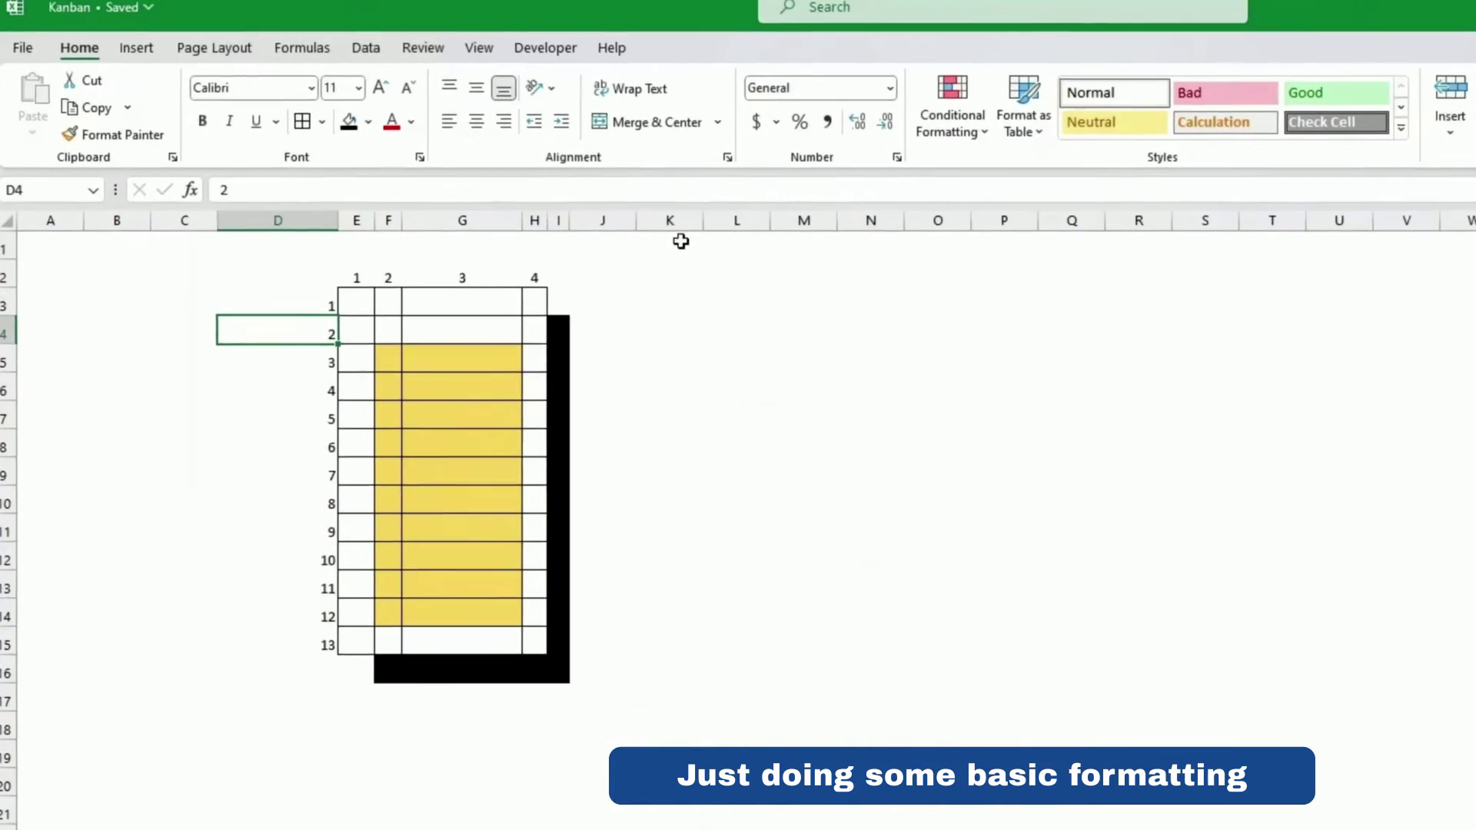
drag(488, 186, 519, 186)
drag(6, 297, 12, 501)
click(142, 480)
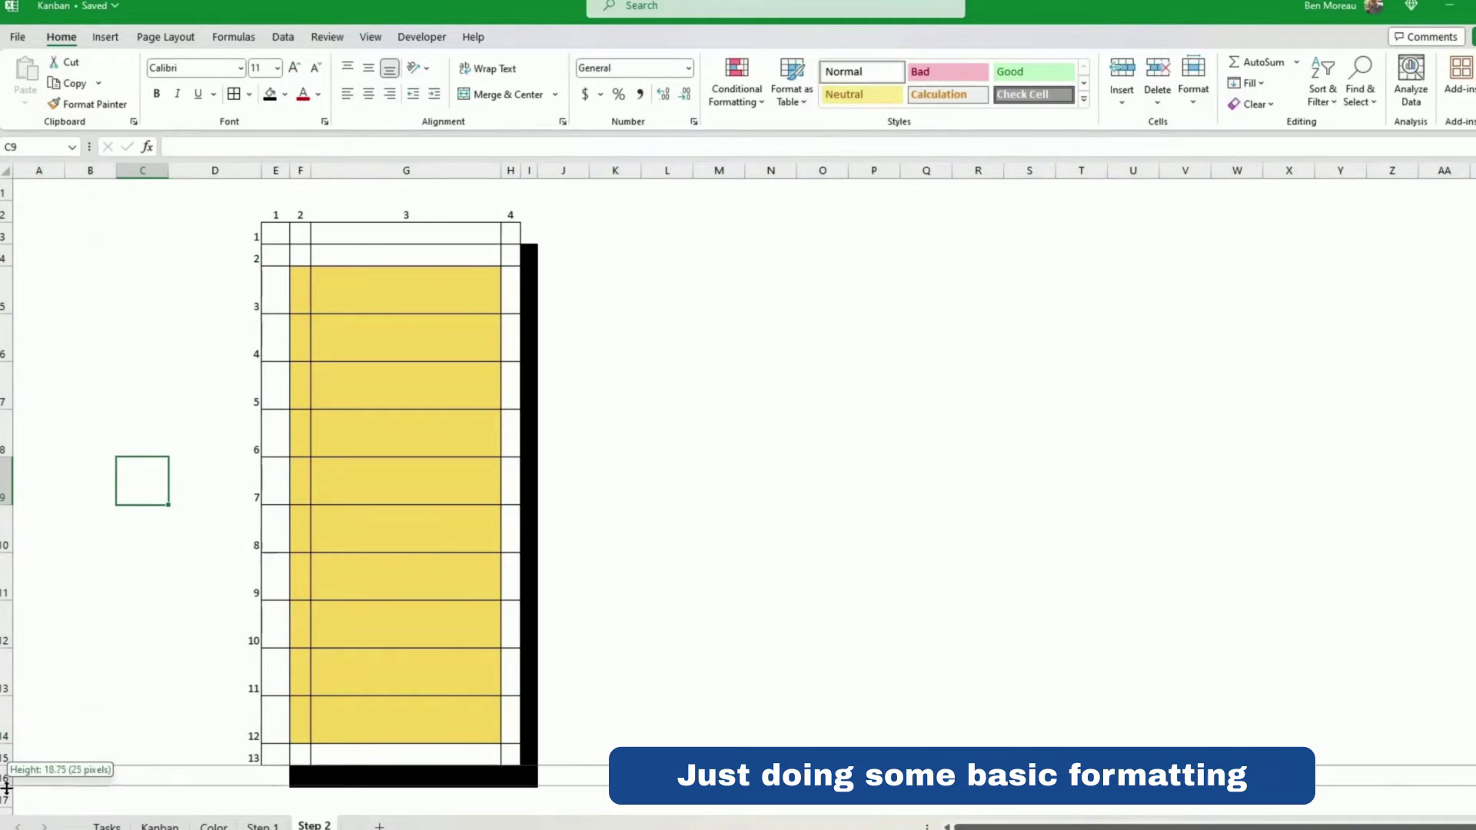
drag(540, 173, 535, 173)
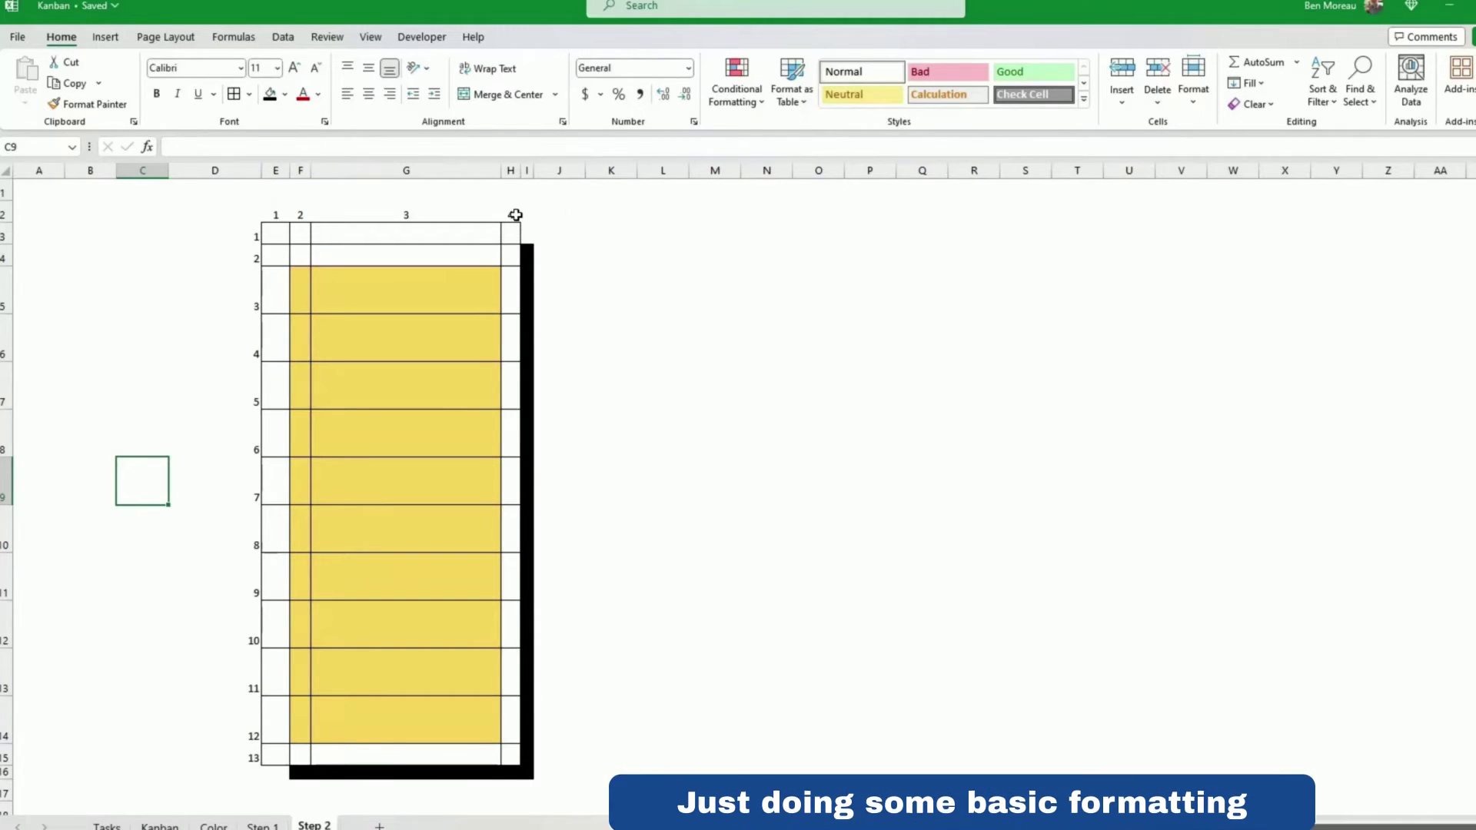
drag(275, 232, 511, 757)
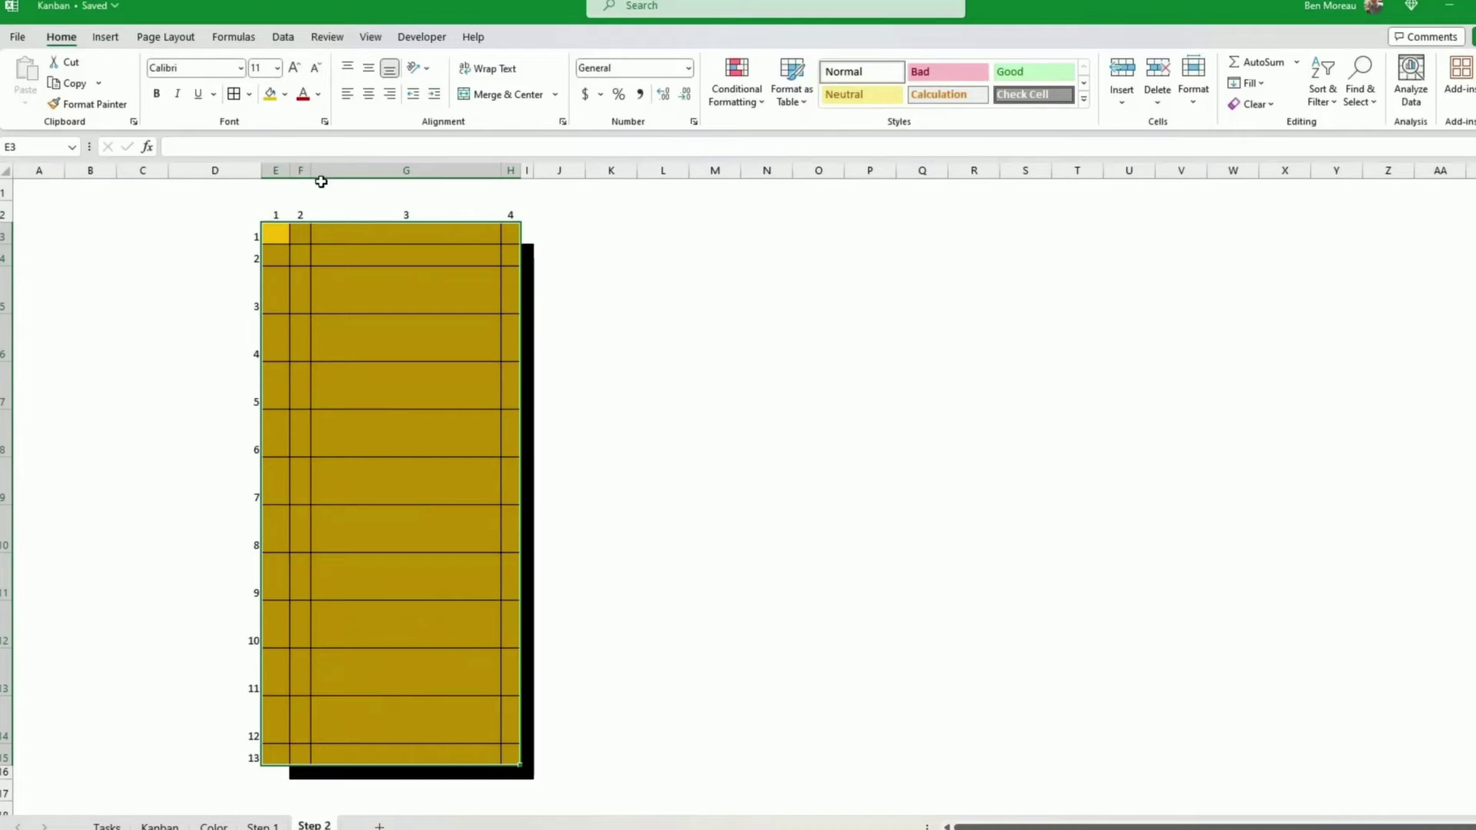
Step: Remove all borders from E3:H15 and apply a white outline border around the board
click(248, 96)
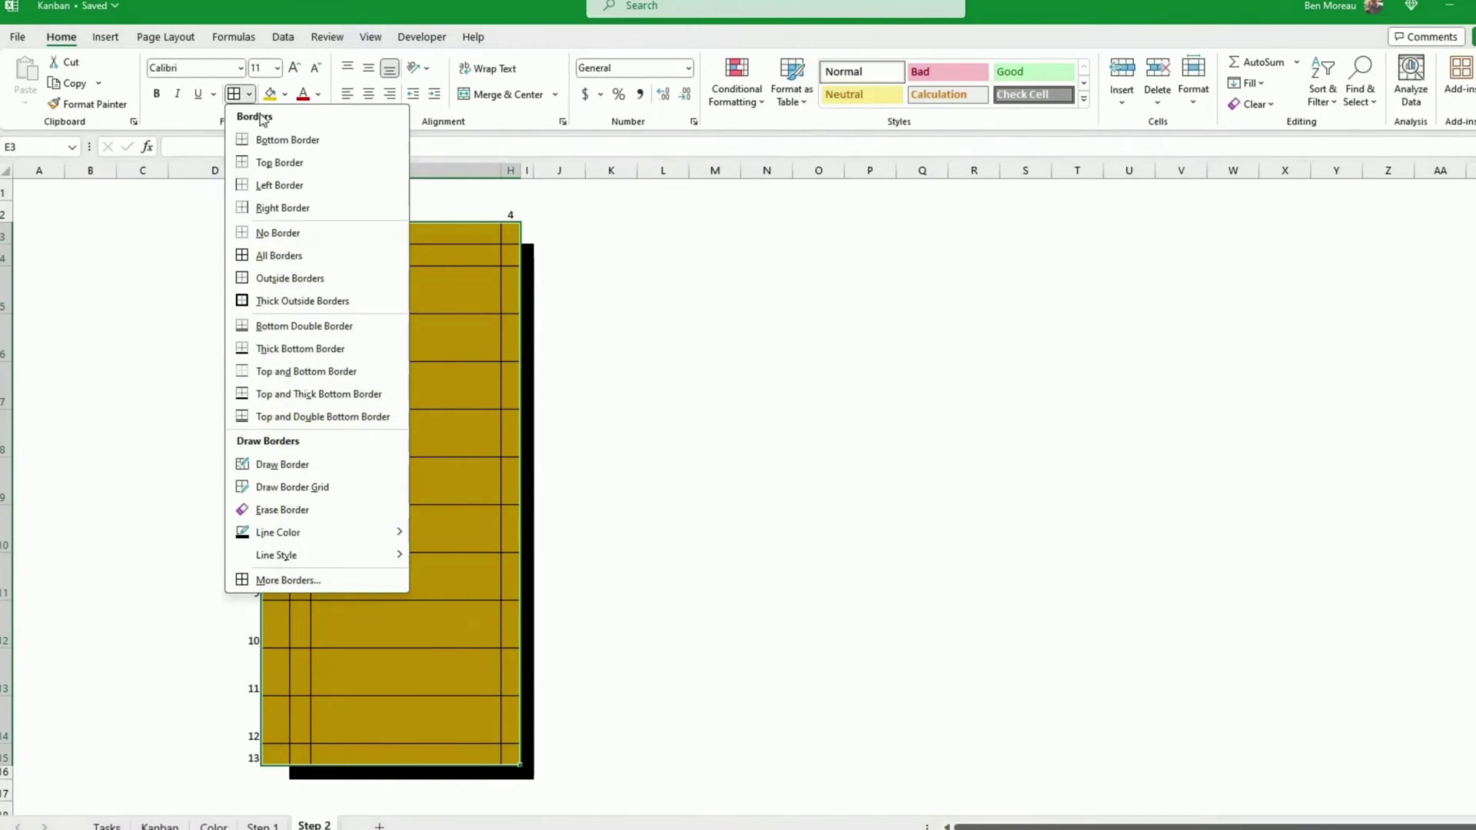
click(292, 236)
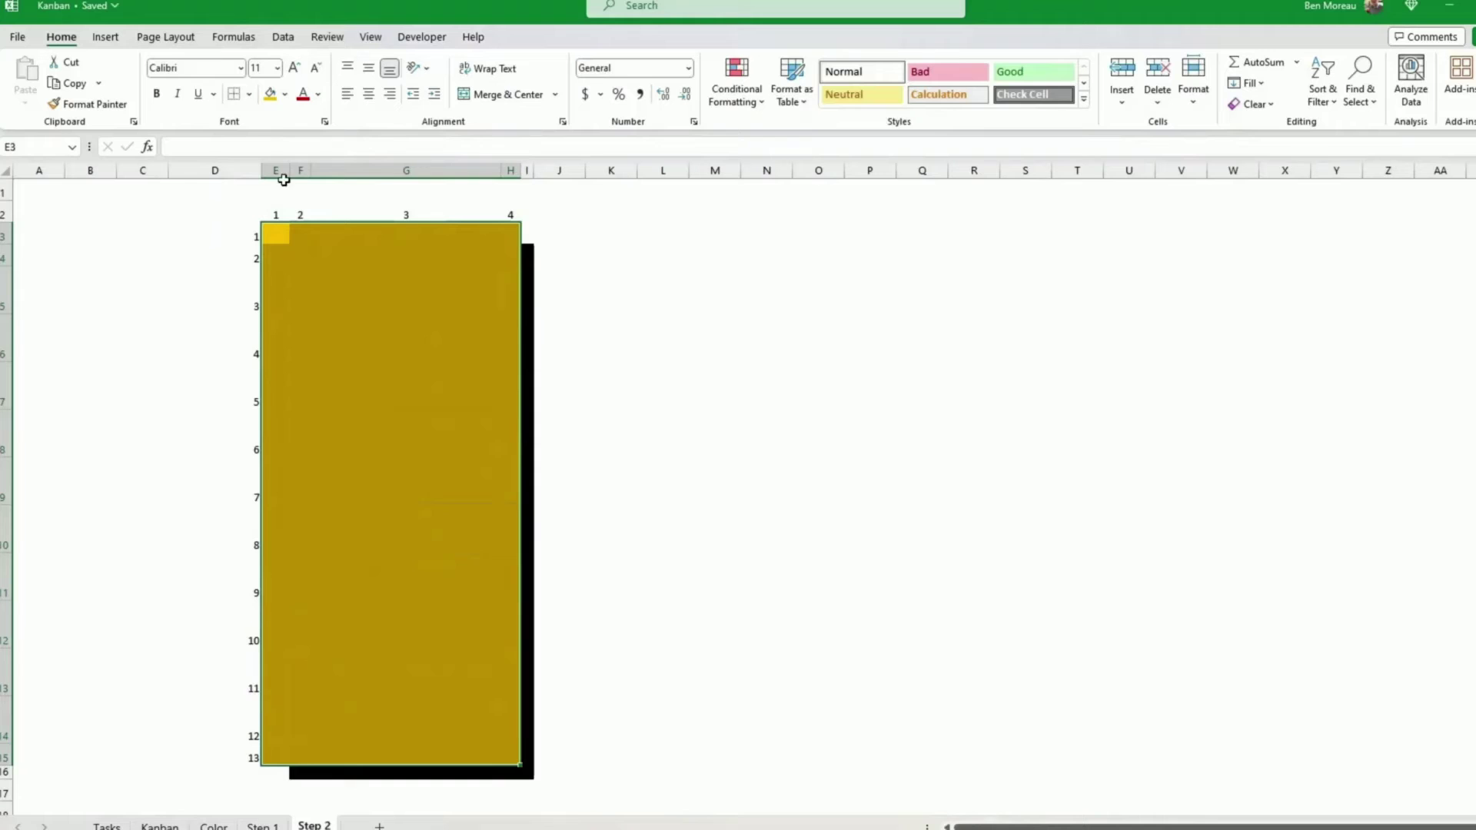
click(248, 95)
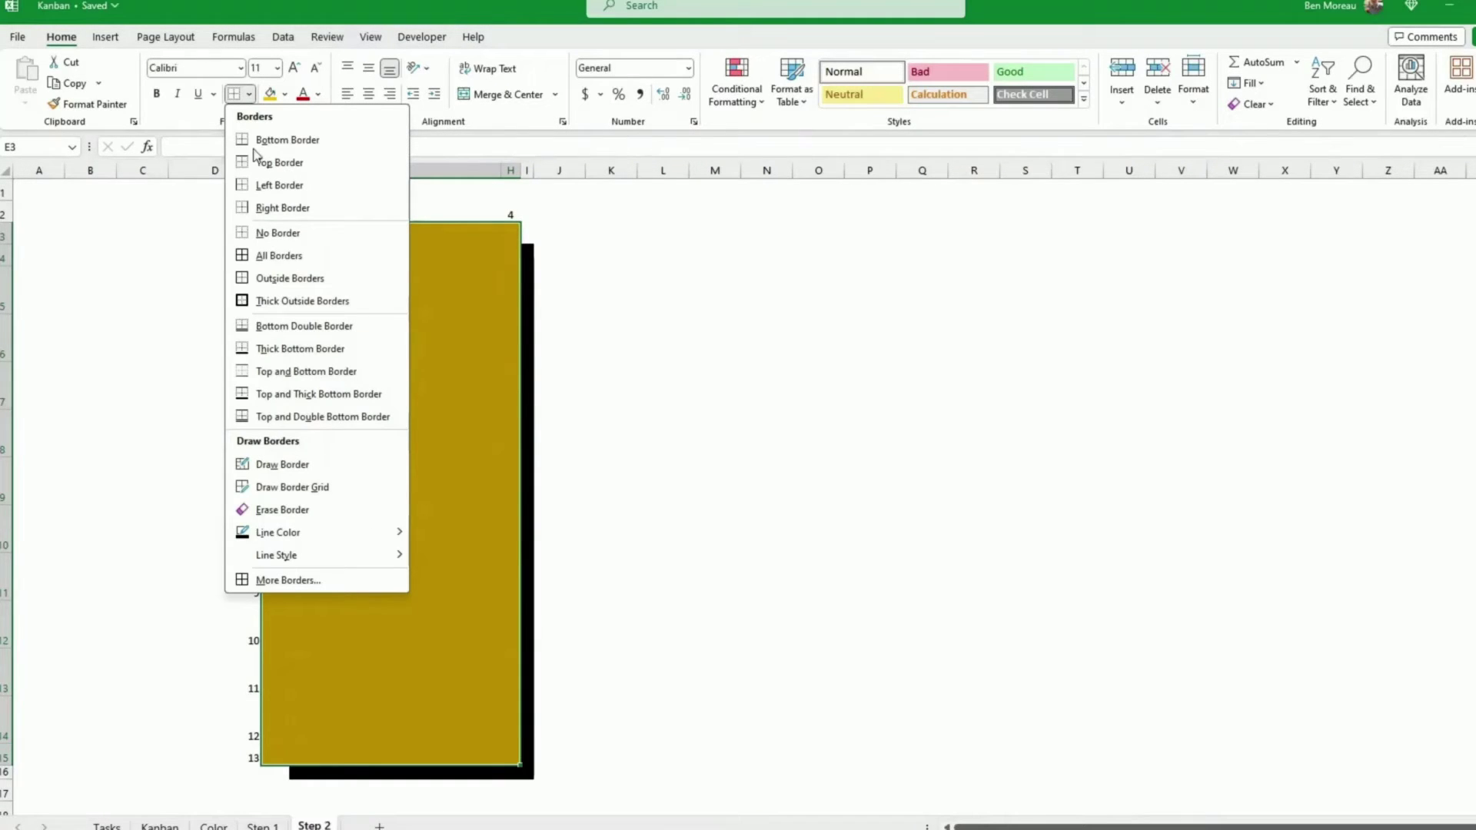
click(290, 579)
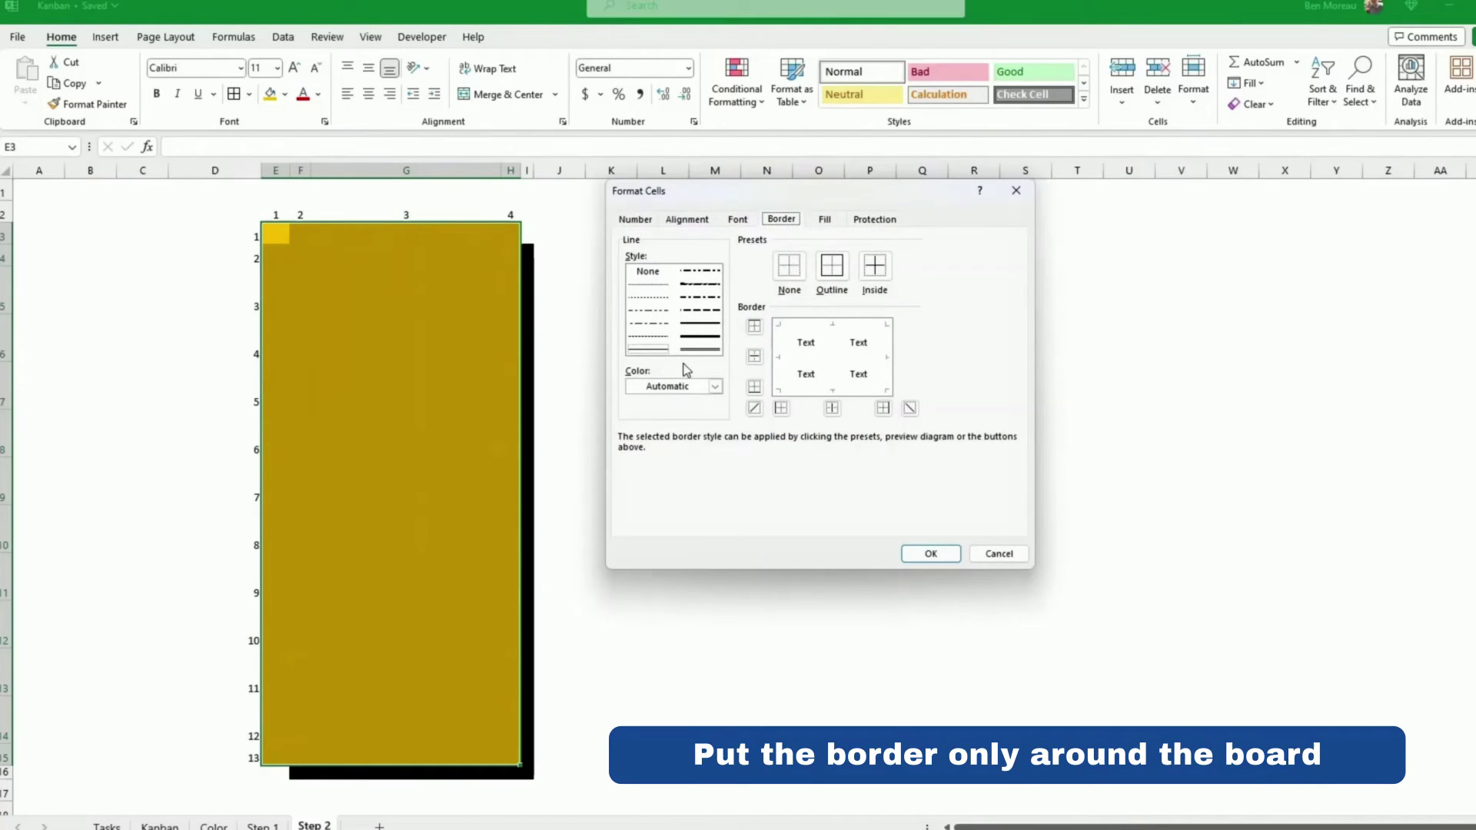
click(686, 388)
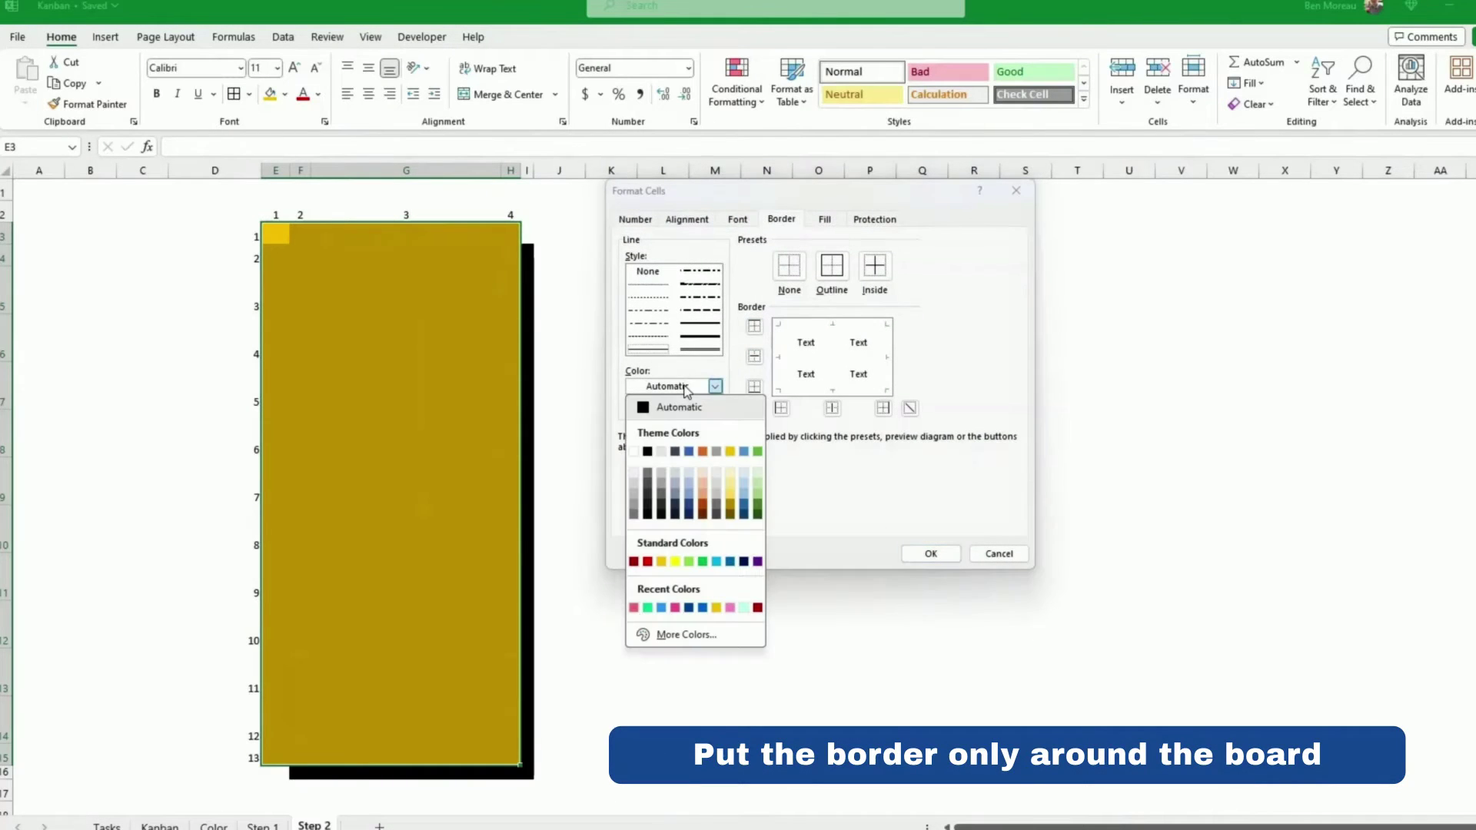
click(634, 452)
click(832, 265)
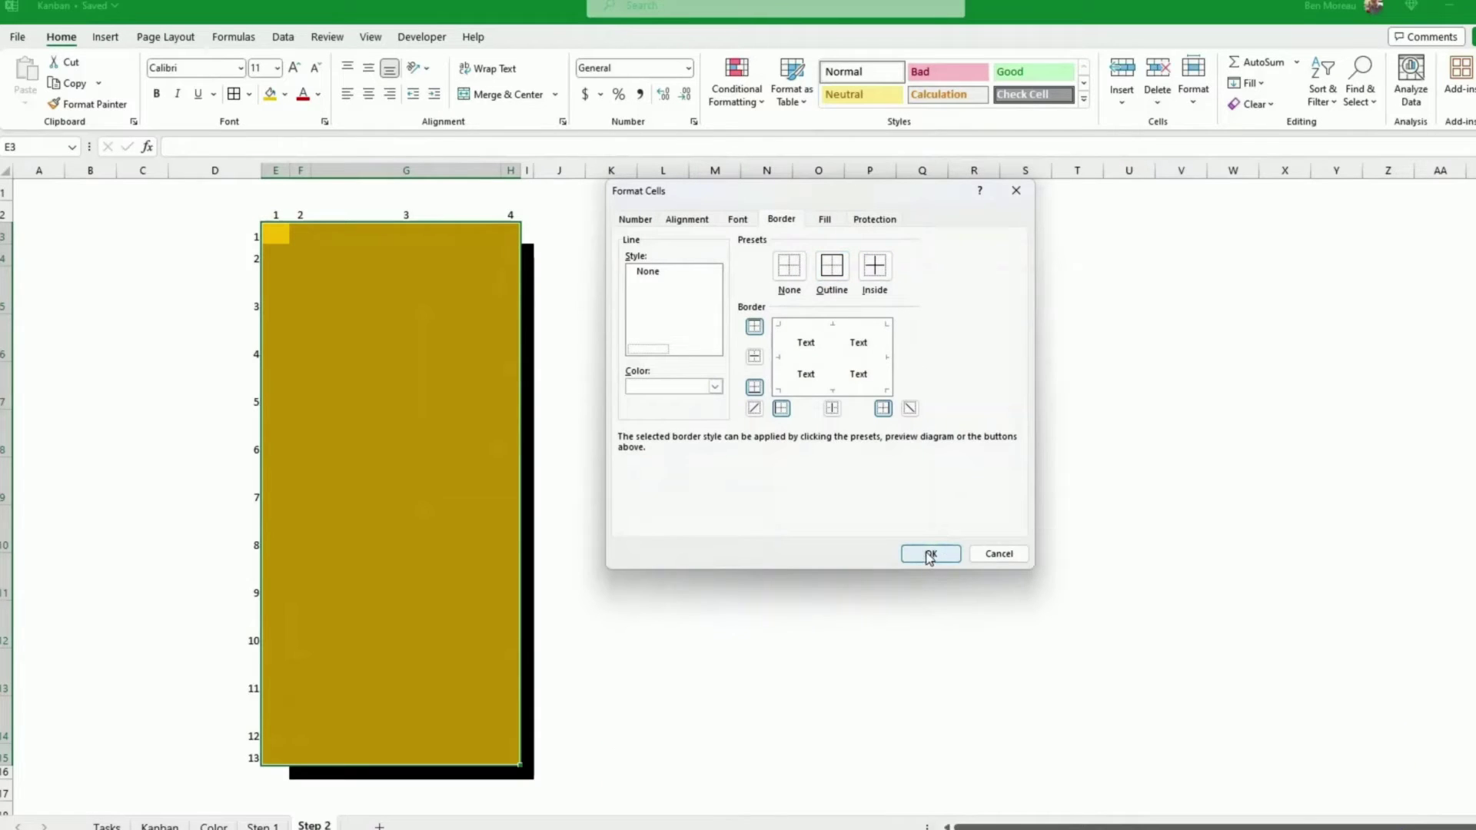
click(927, 552)
click(707, 503)
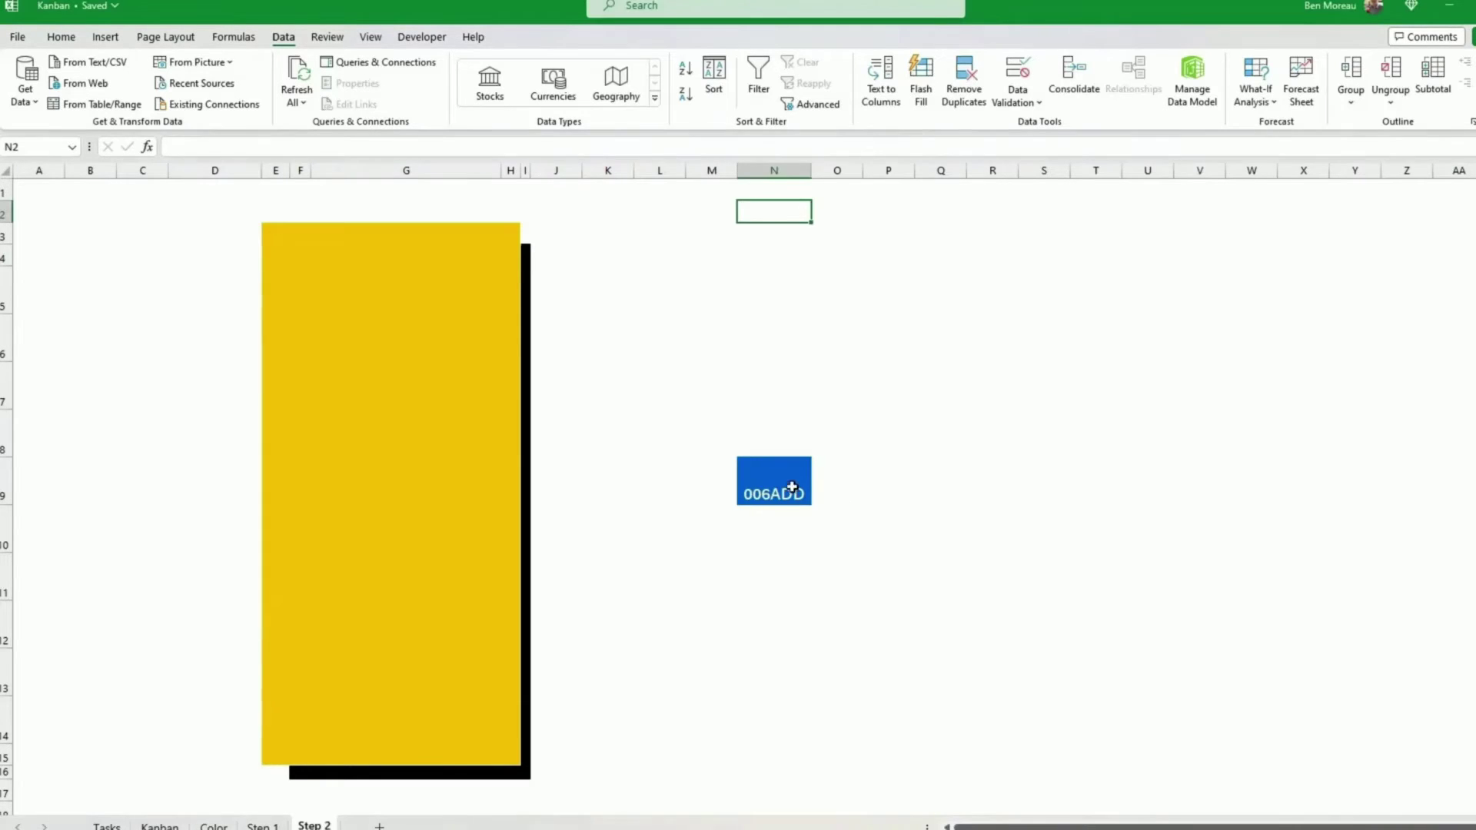
Step: Inspect the area around the 006ADD swatch and open then close the Page Layout Background chooser
click(841, 494)
drag(568, 206, 773, 750)
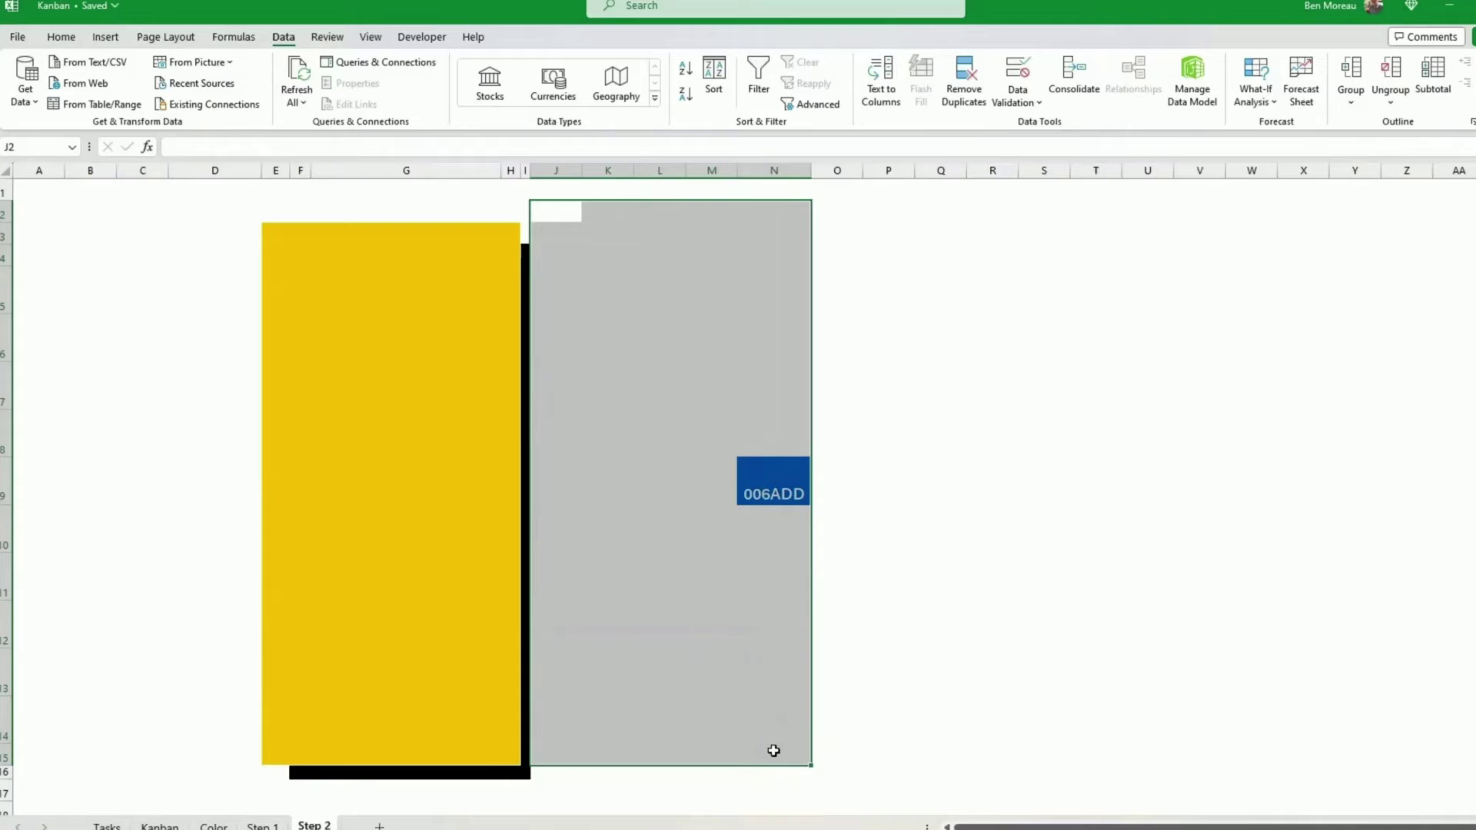
click(894, 589)
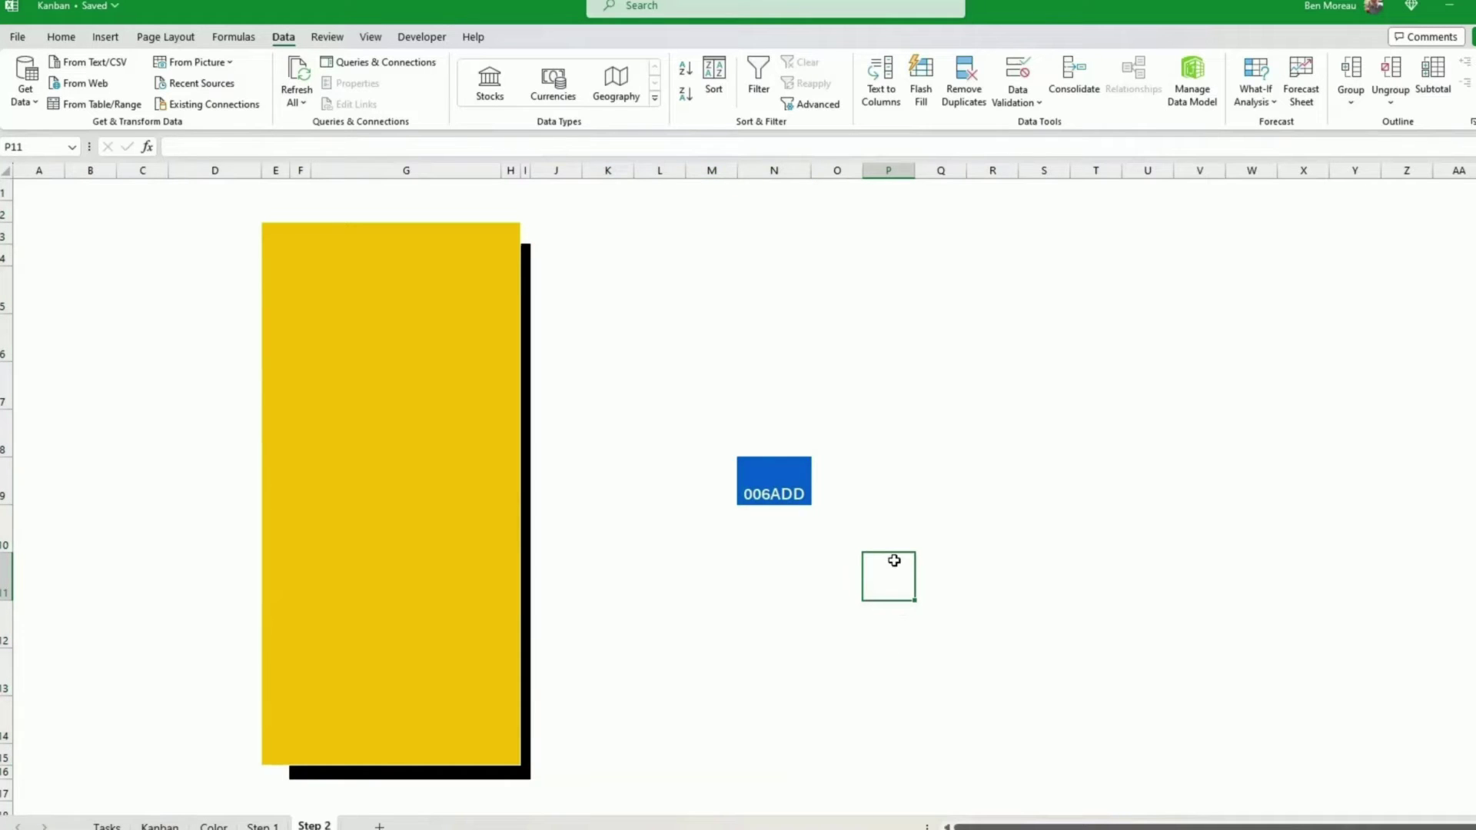
scroll(323, 69, up, 2)
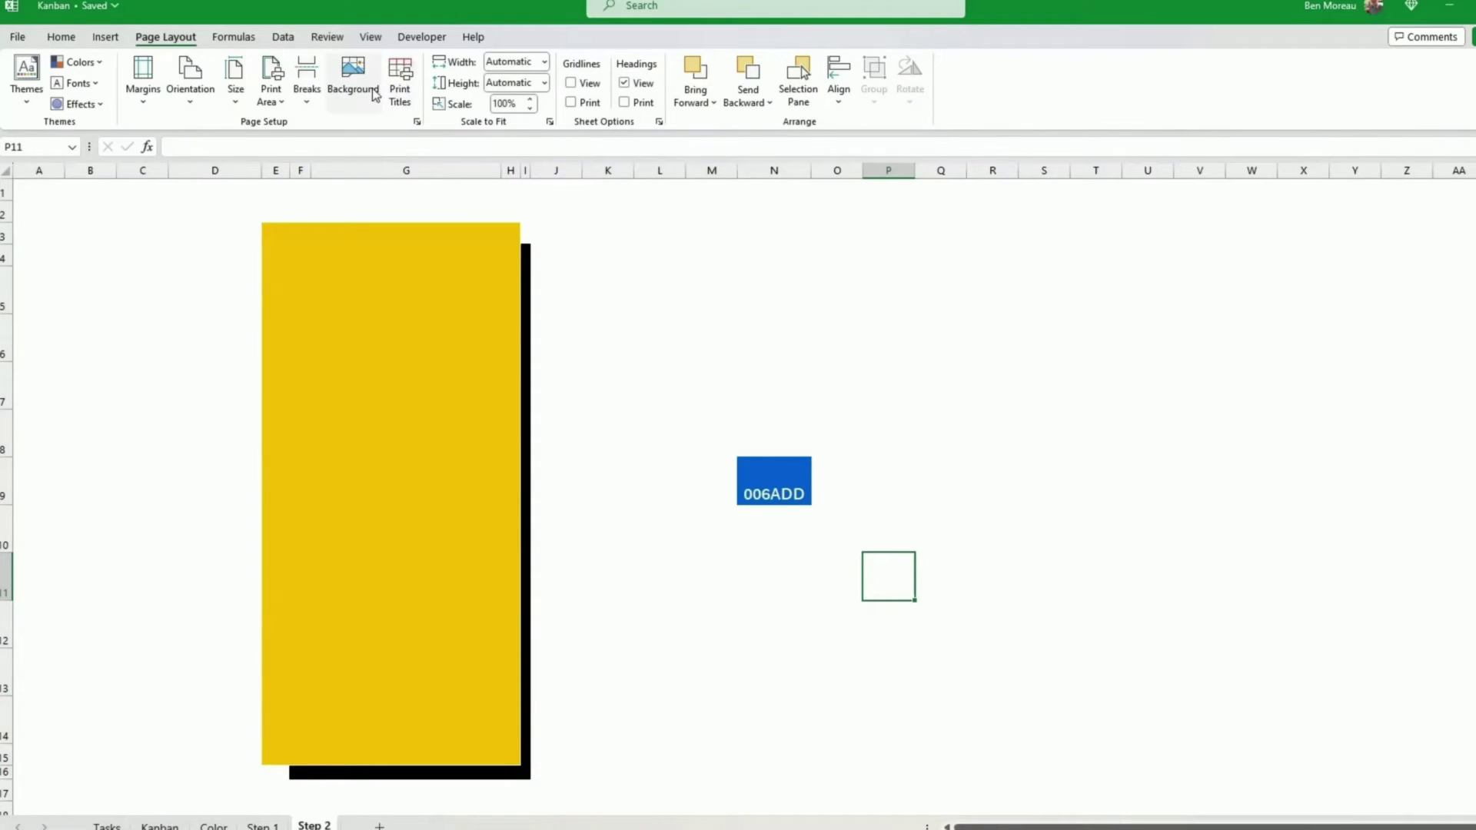
click(349, 90)
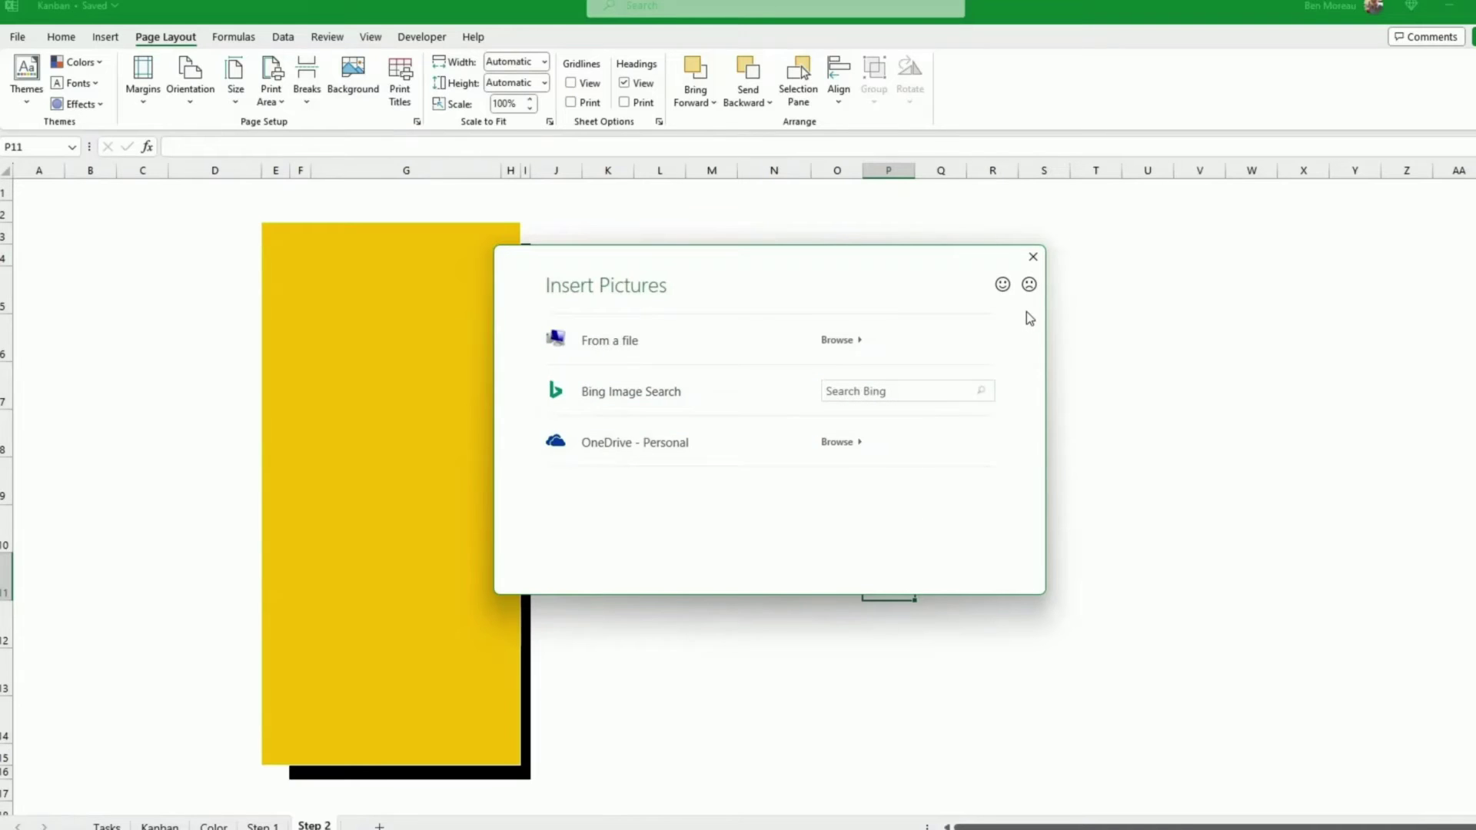
click(1032, 257)
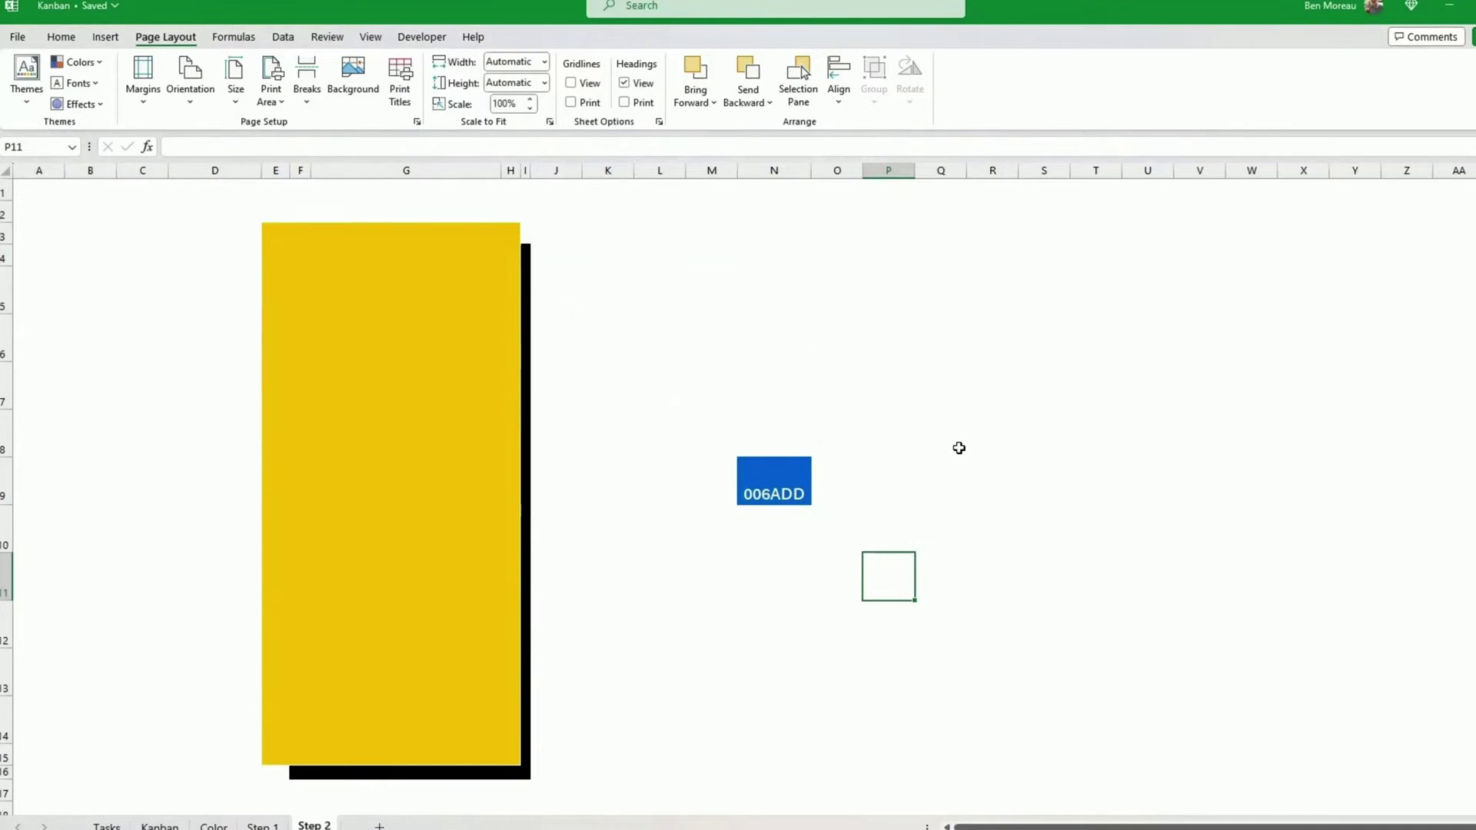
click(921, 447)
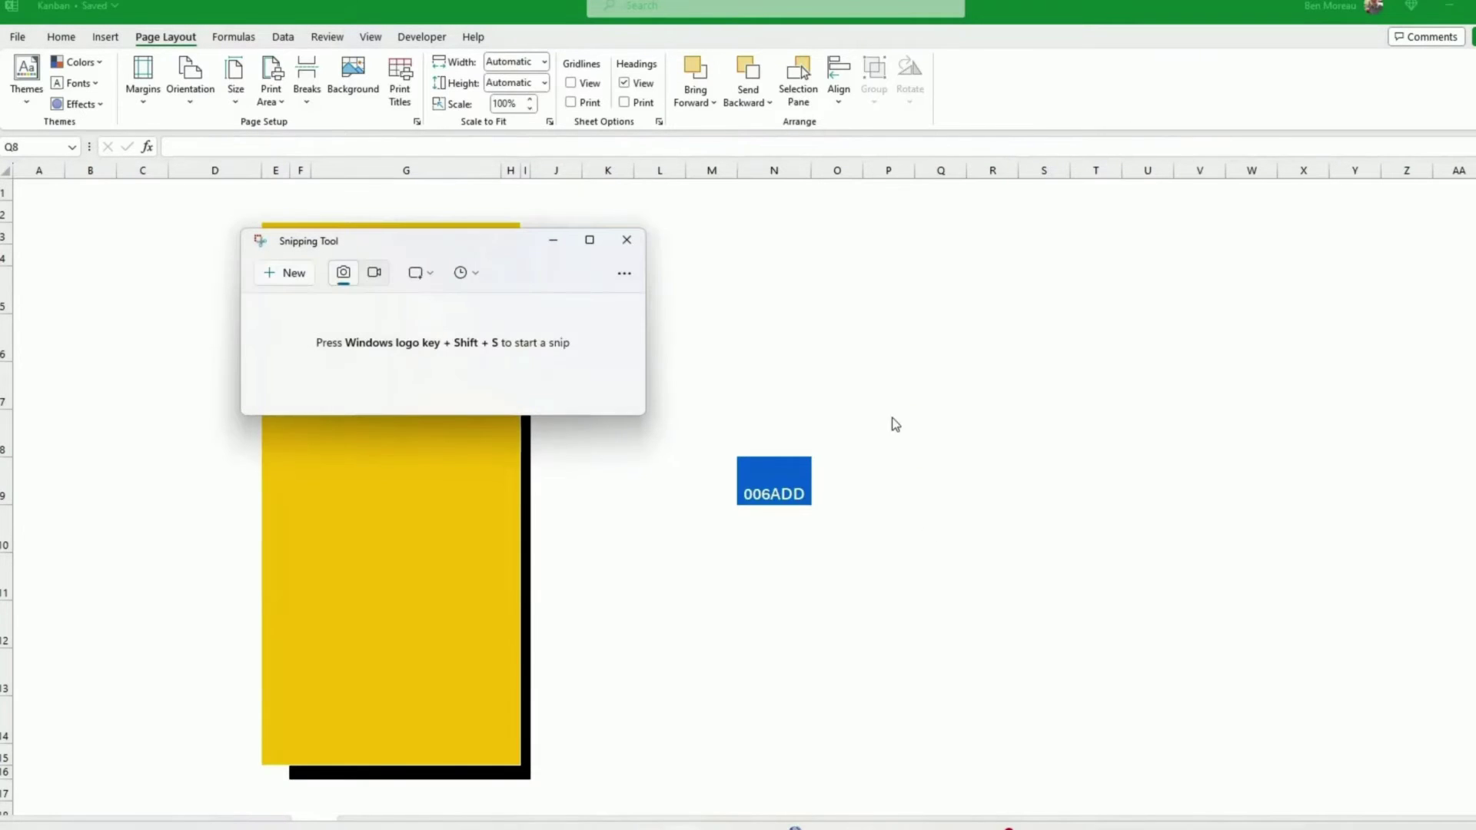
Step: Snip the blue 006ADD swatch and save the capture as a PNG
click(296, 278)
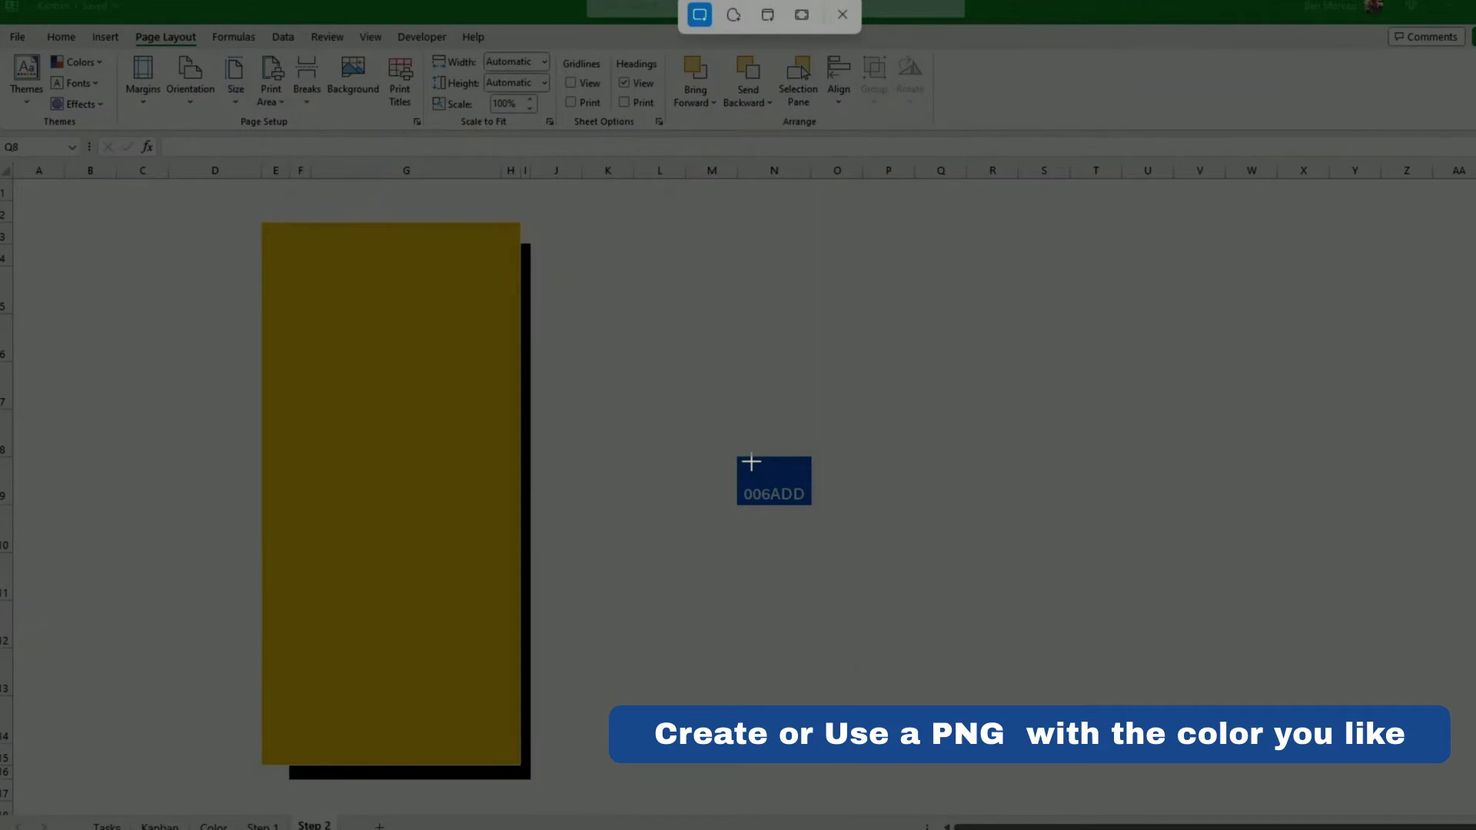
drag(751, 462, 807, 492)
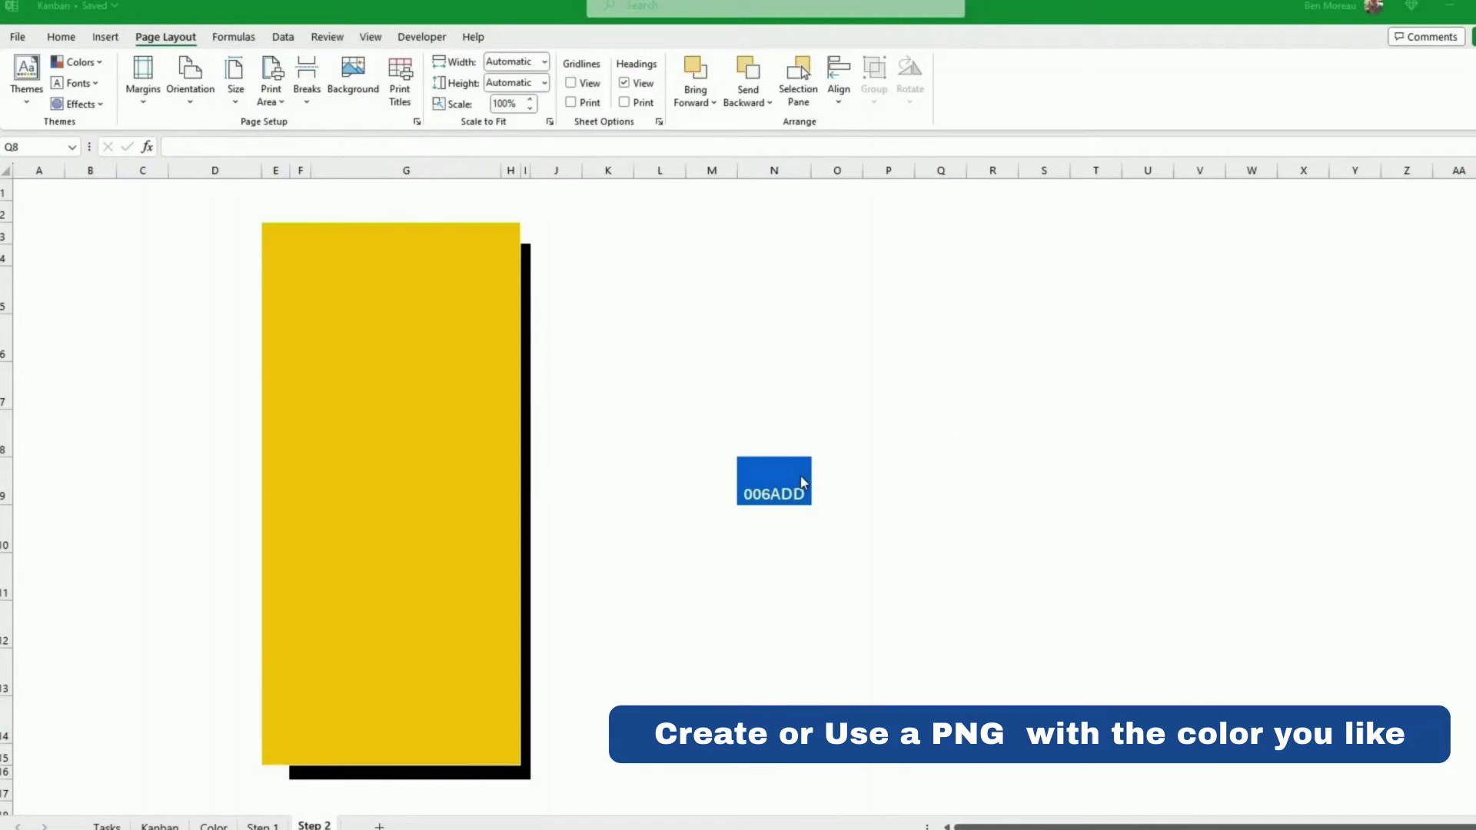
click(1100, 273)
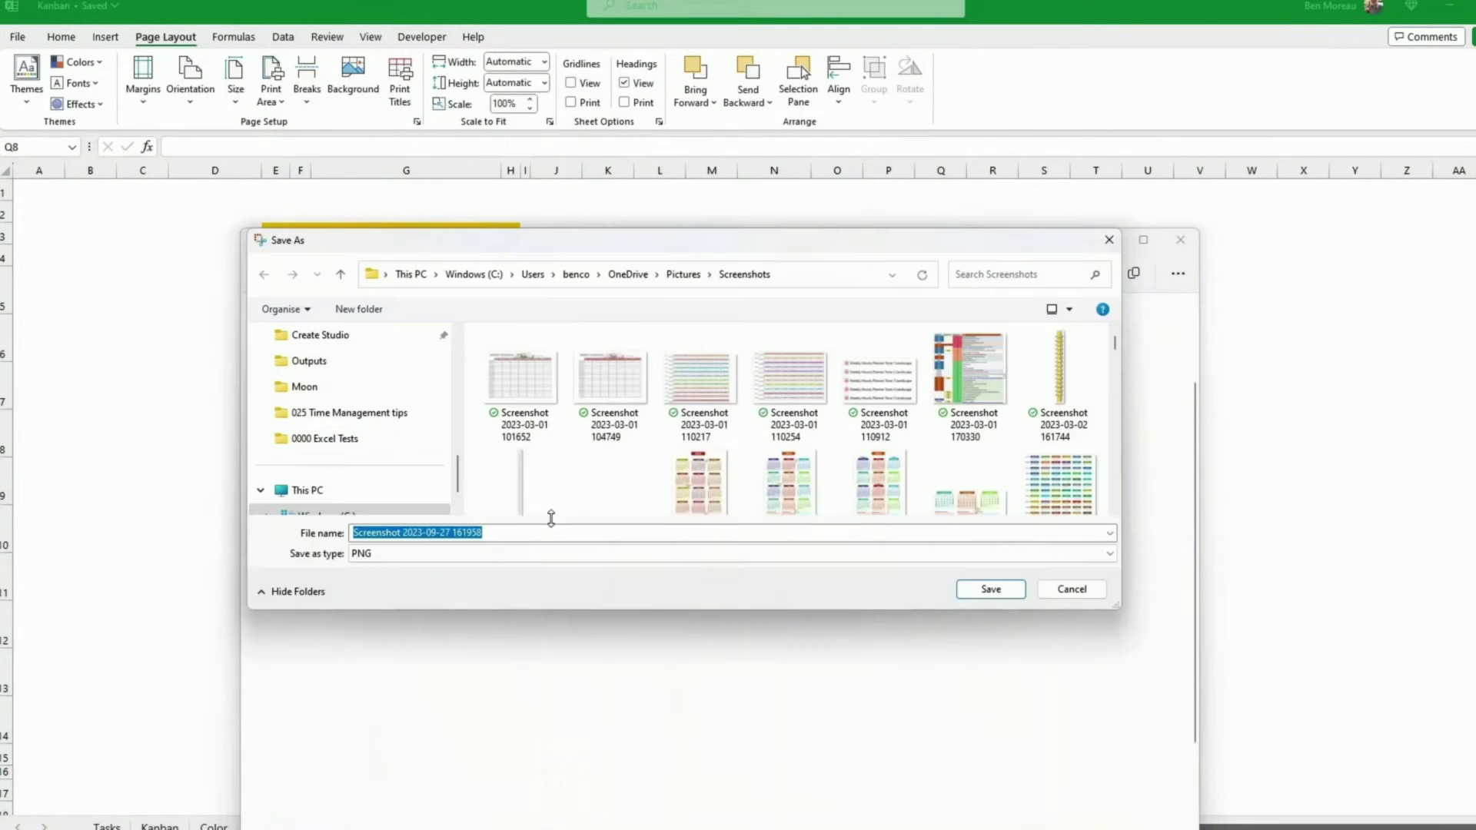
scroll(362, 433, up, 5)
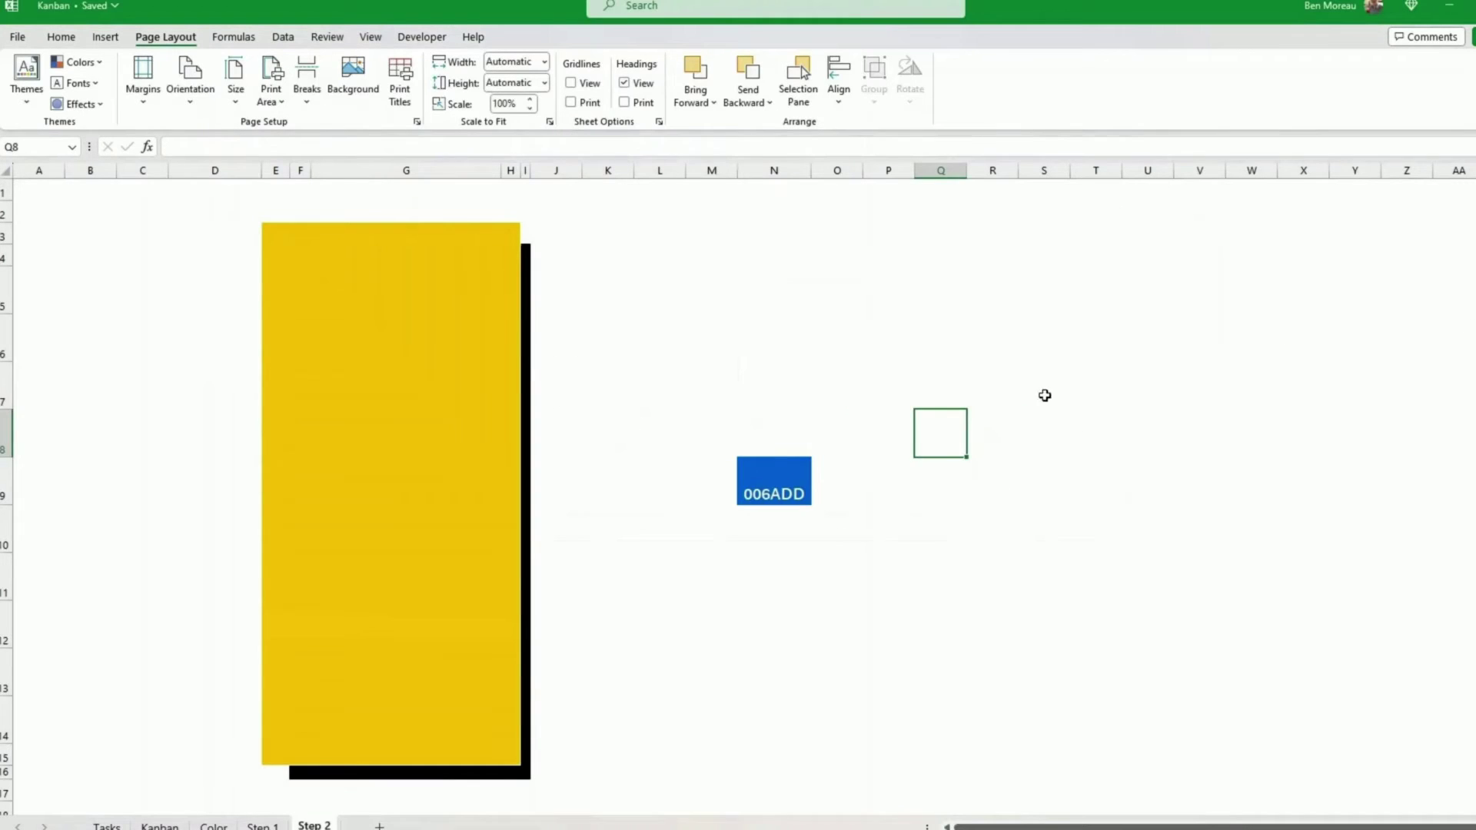
key(Up)
key(Up)
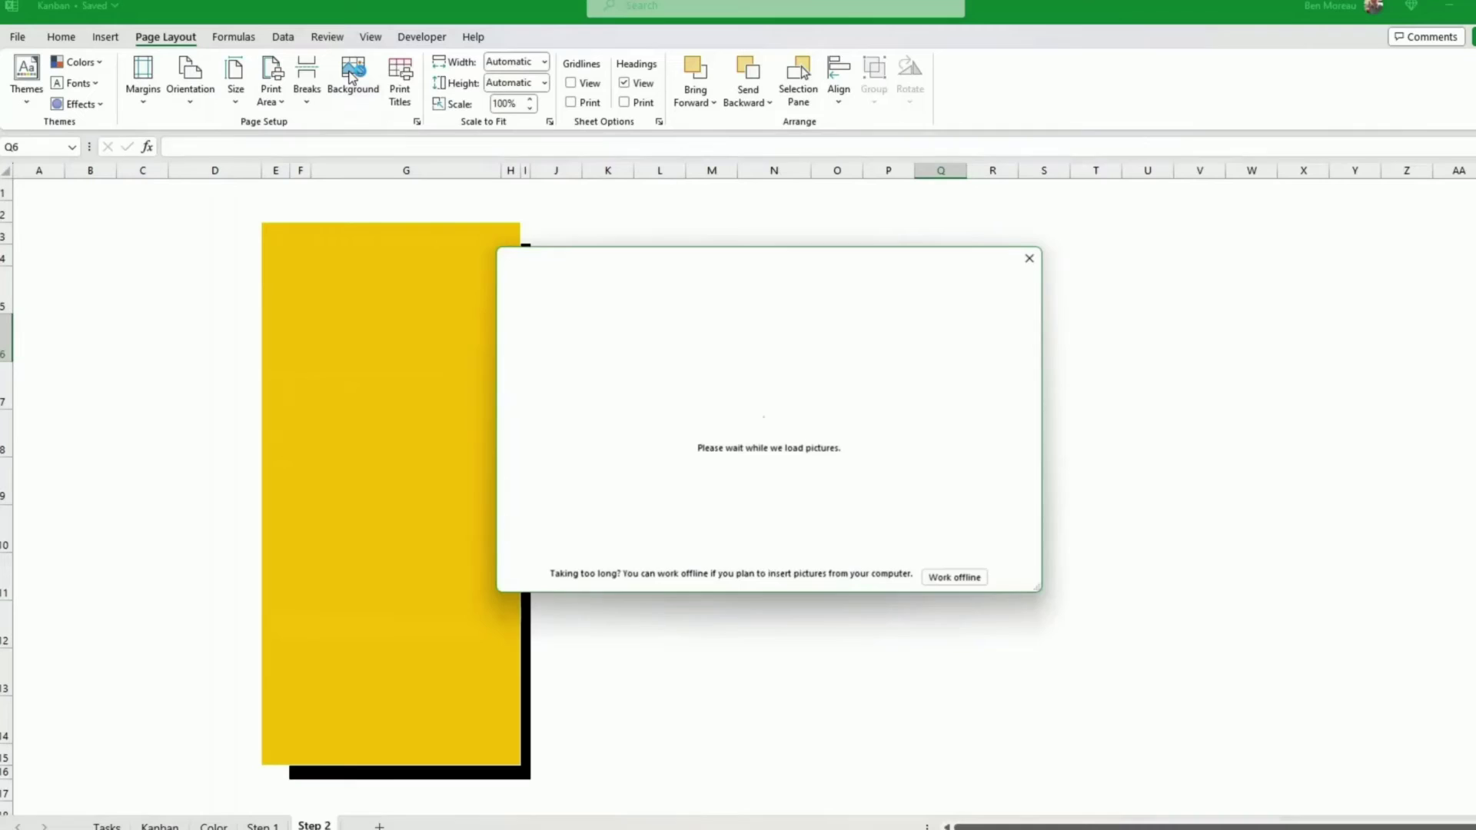
Step: Set the saved swatch screenshot as the worksheet background
click(692, 350)
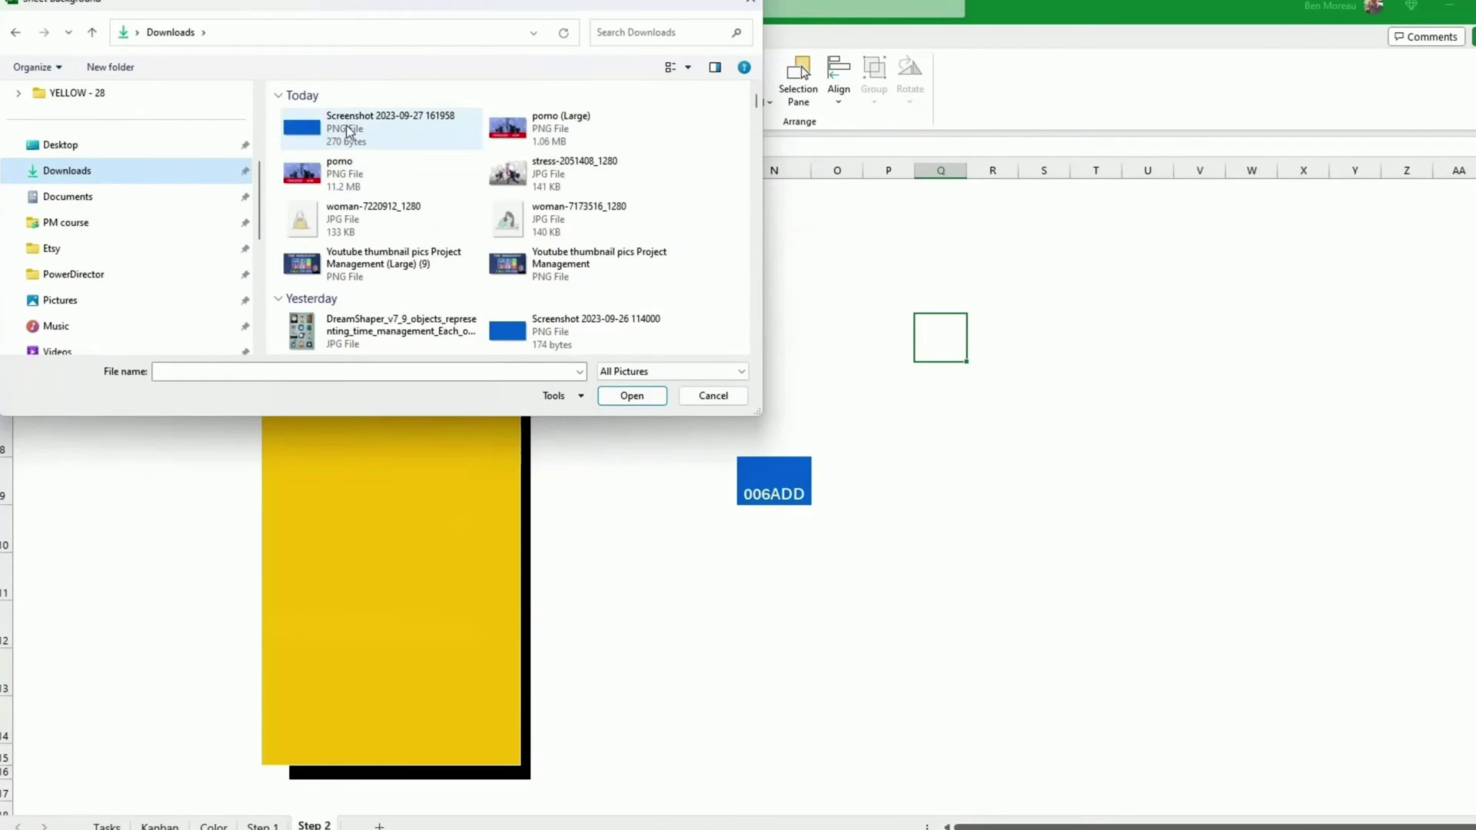
double_click(348, 131)
click(853, 340)
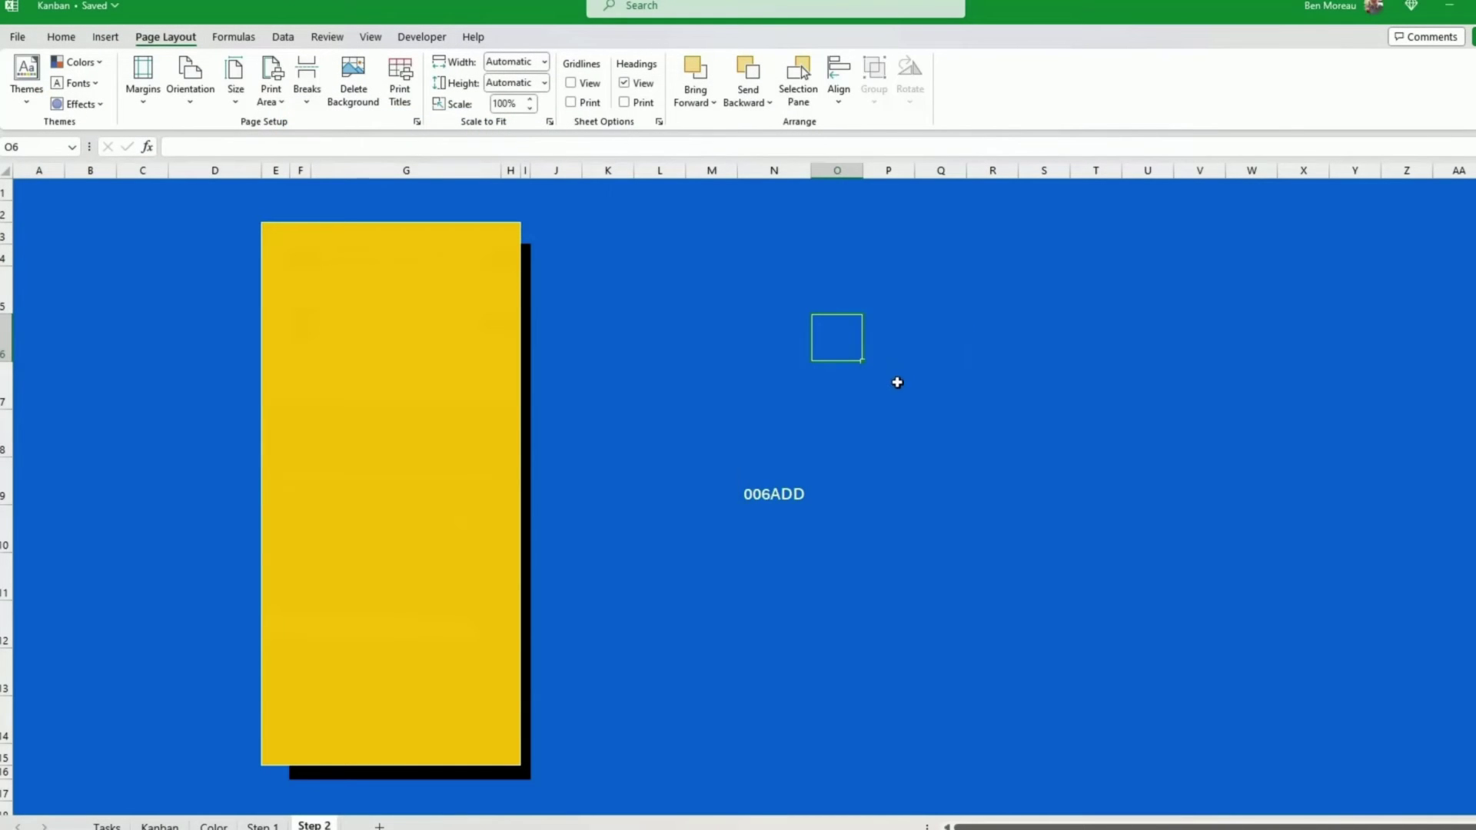
Step: Change the Completed heading in G4 to =UPPER(Tasks!D29) so it reads COMPLETED
click(792, 389)
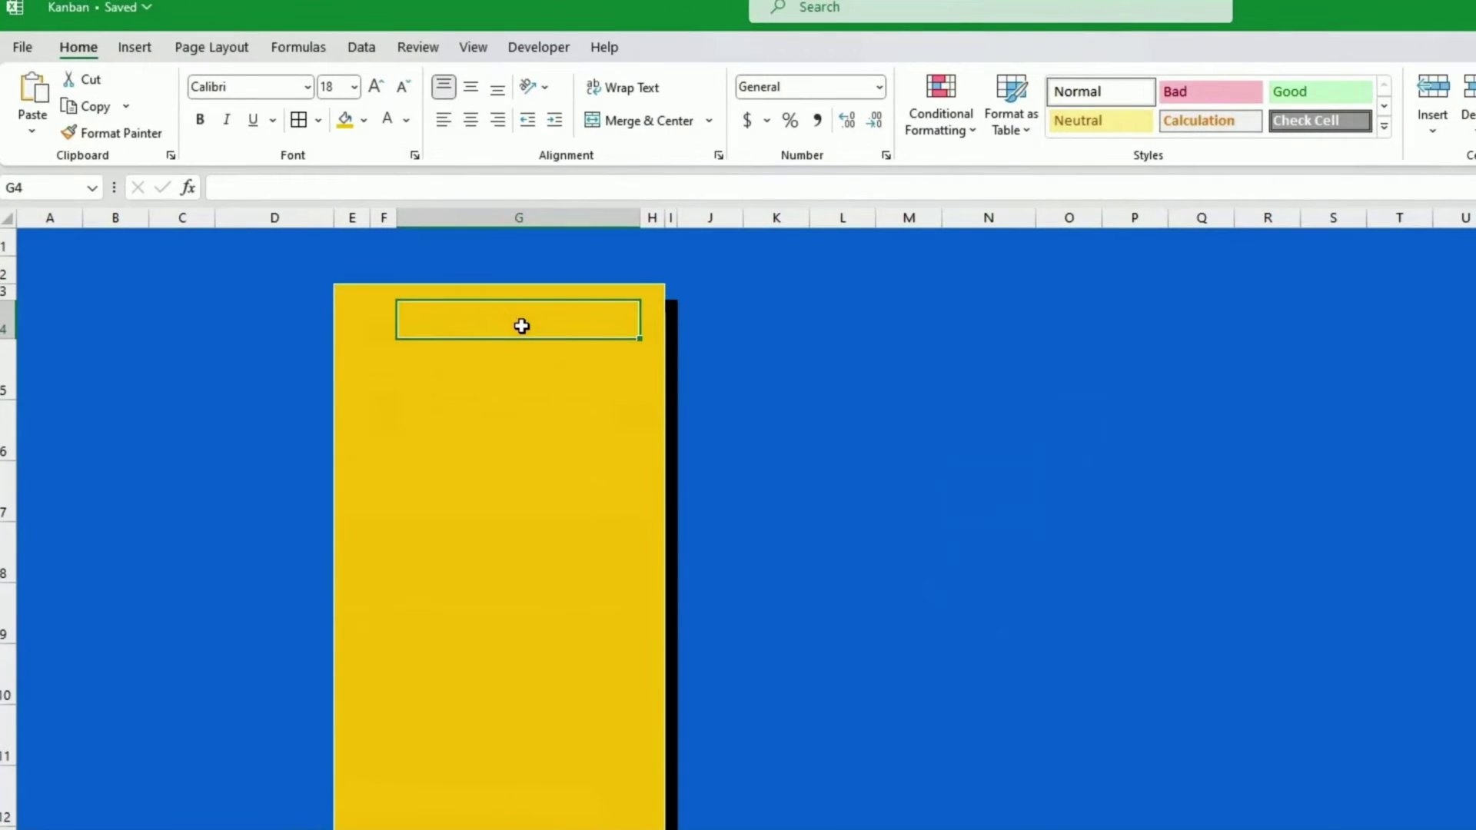
text(=)
key(ctrl+Page_Up)
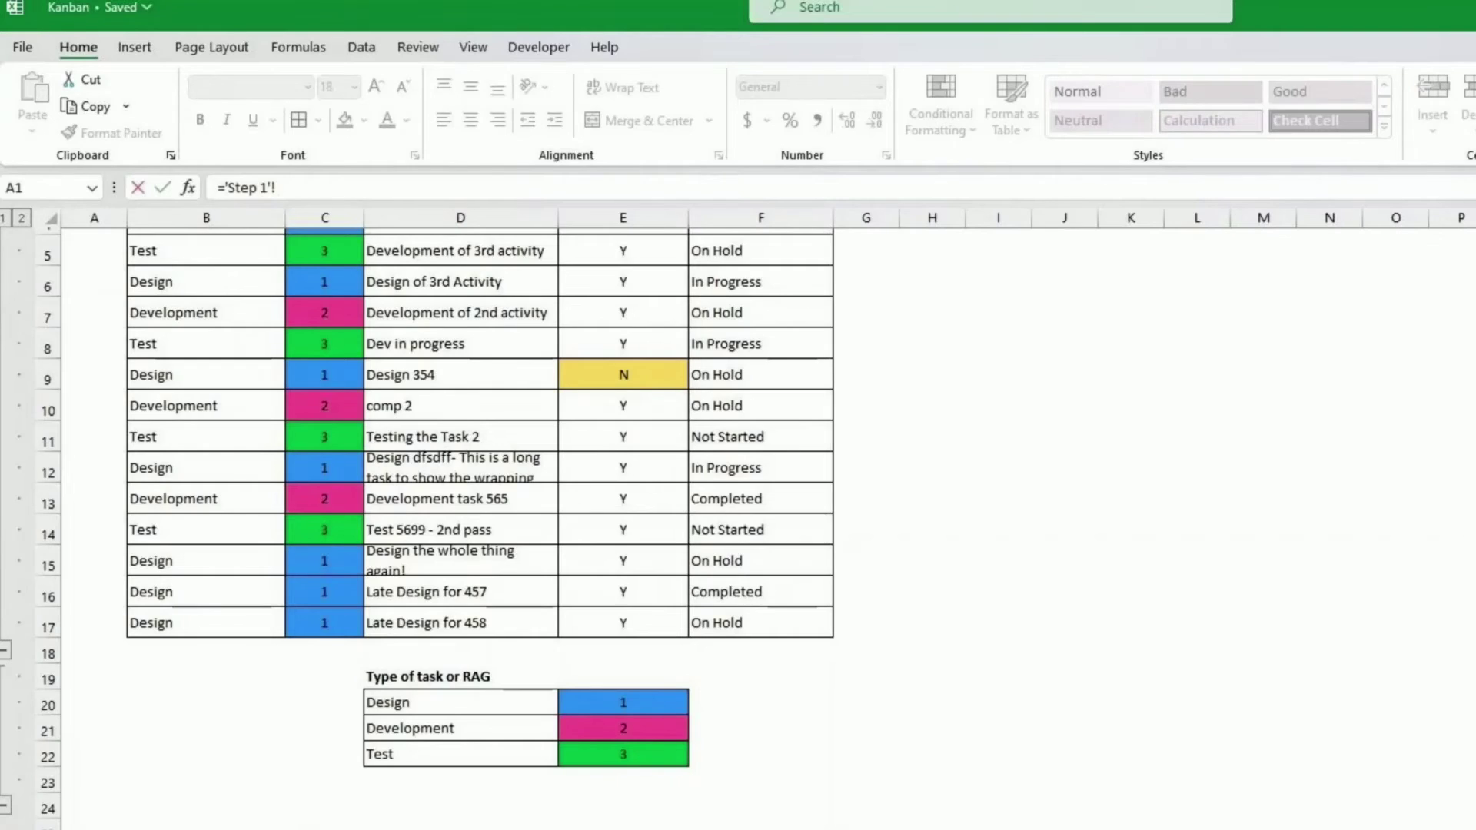
key(Escape)
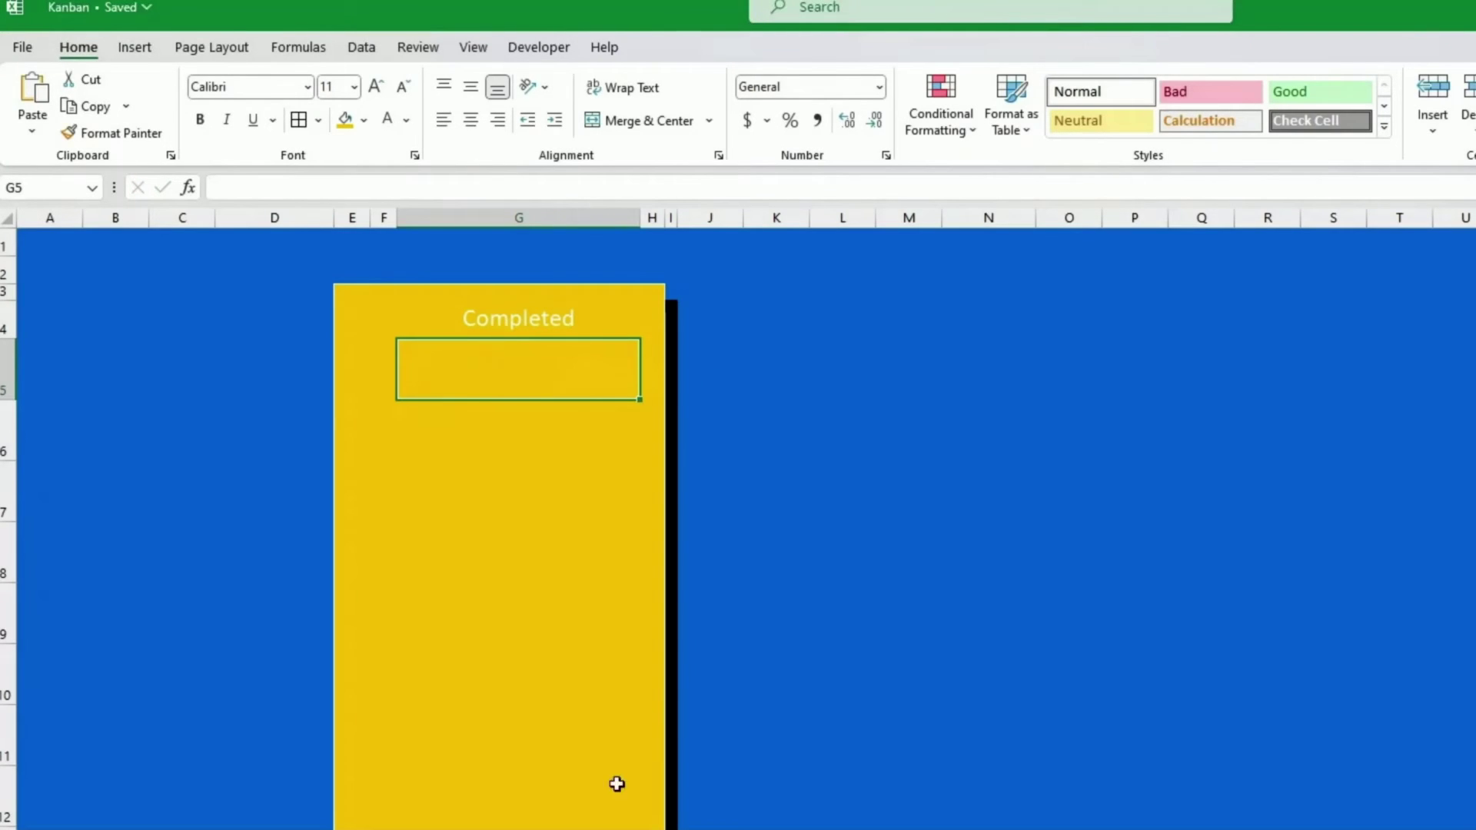
click(526, 330)
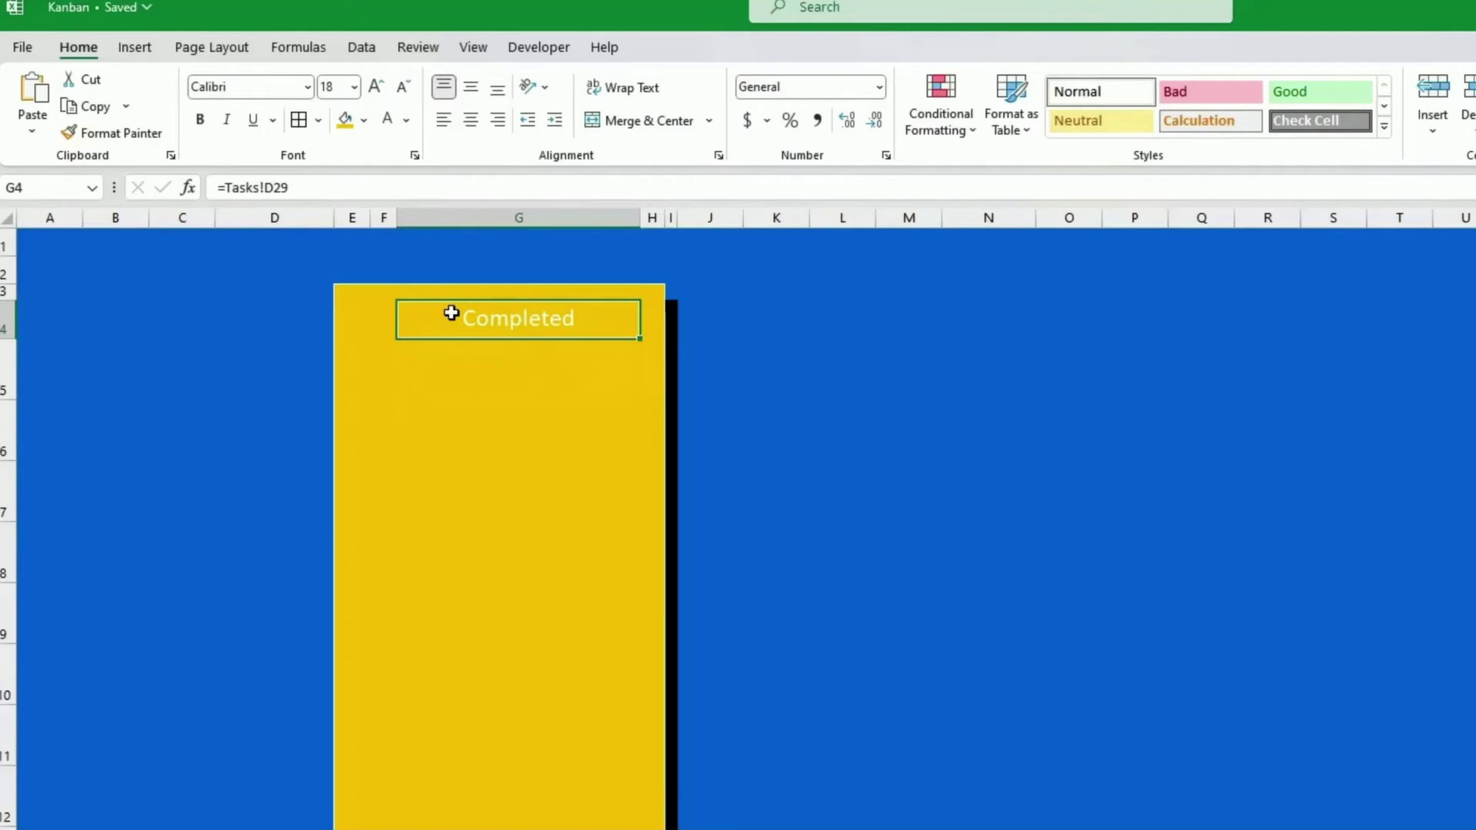
click(227, 188)
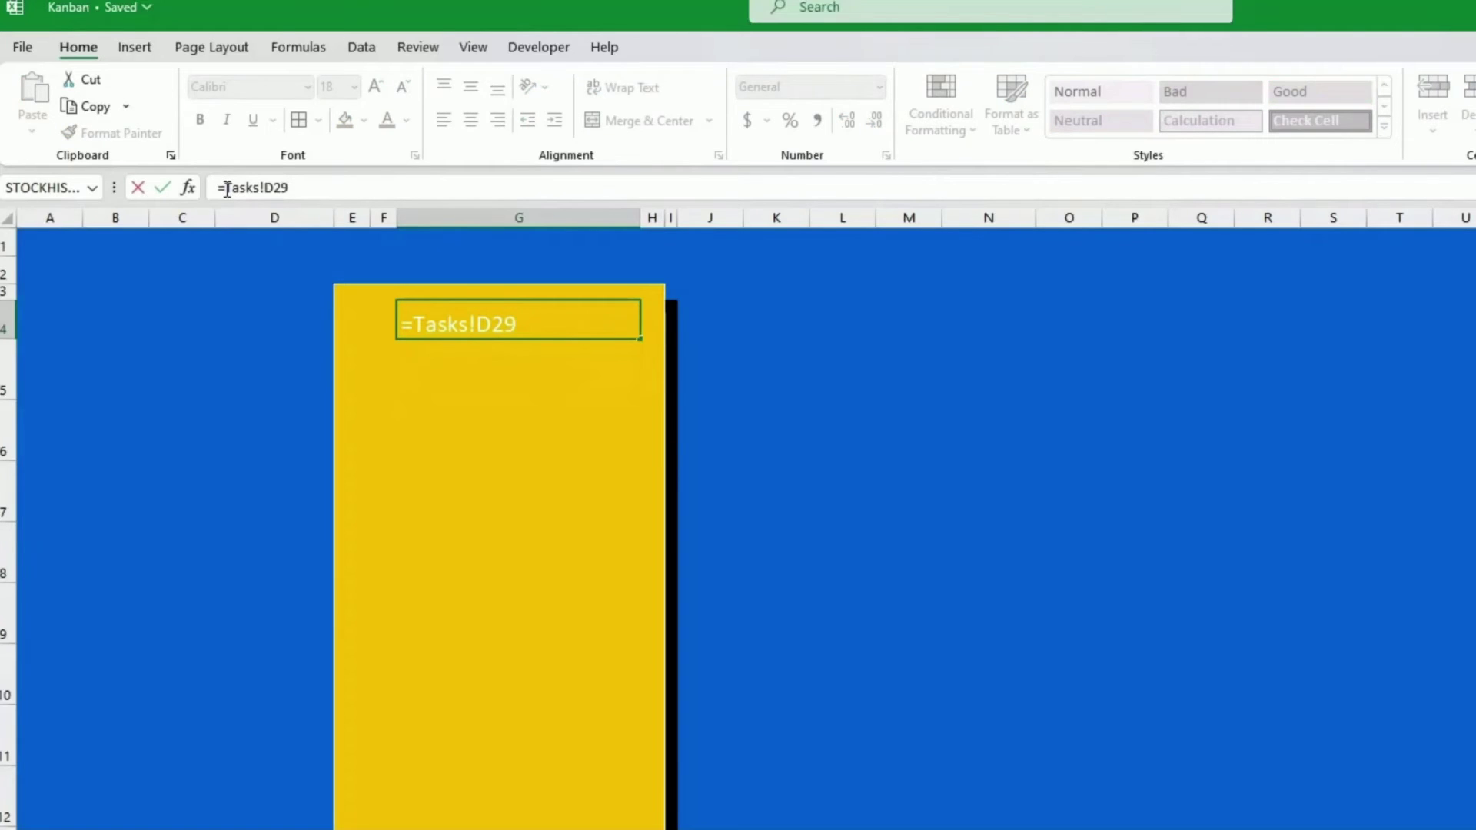
text(upper)
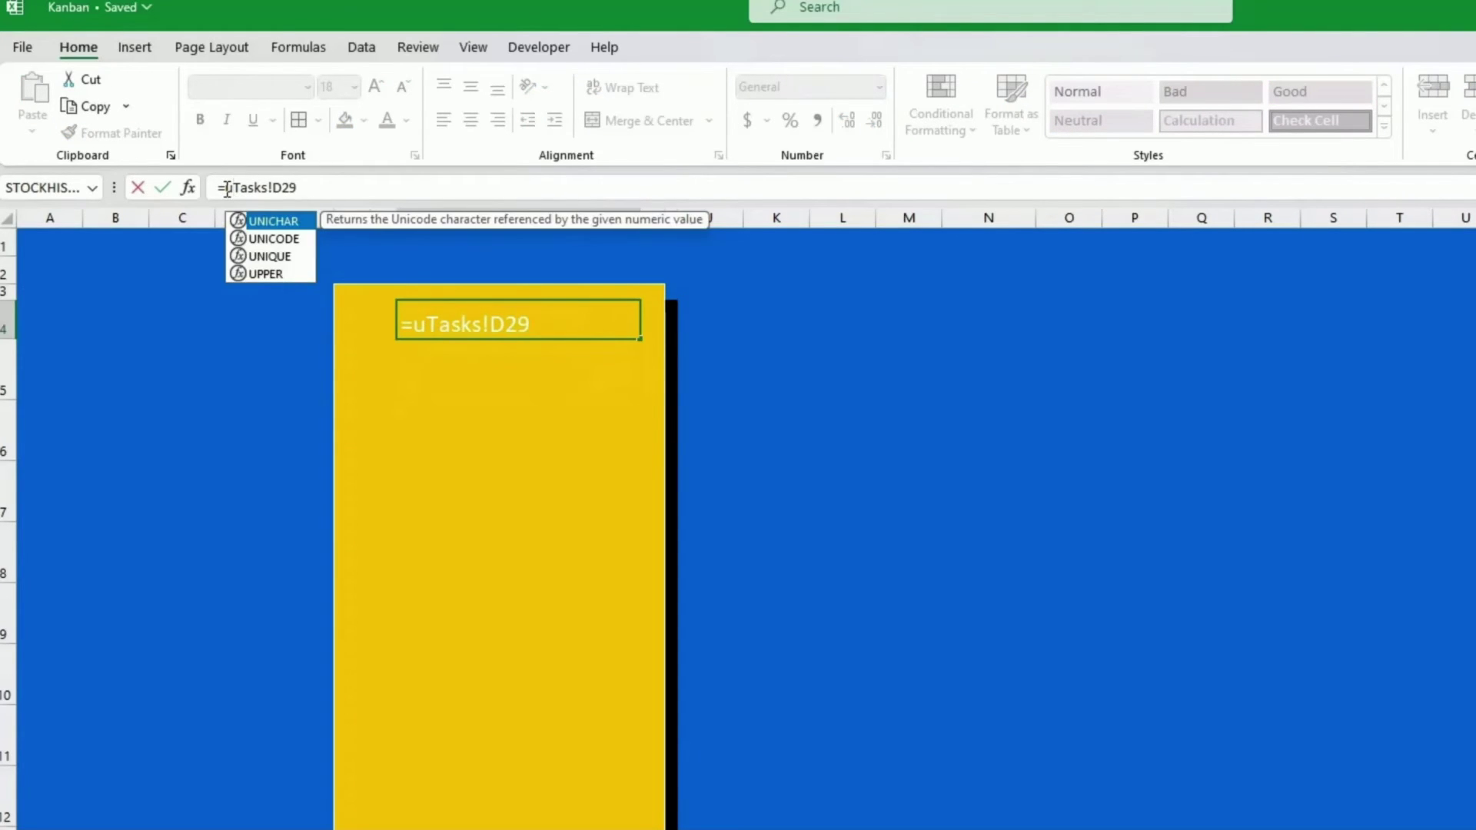
text(()
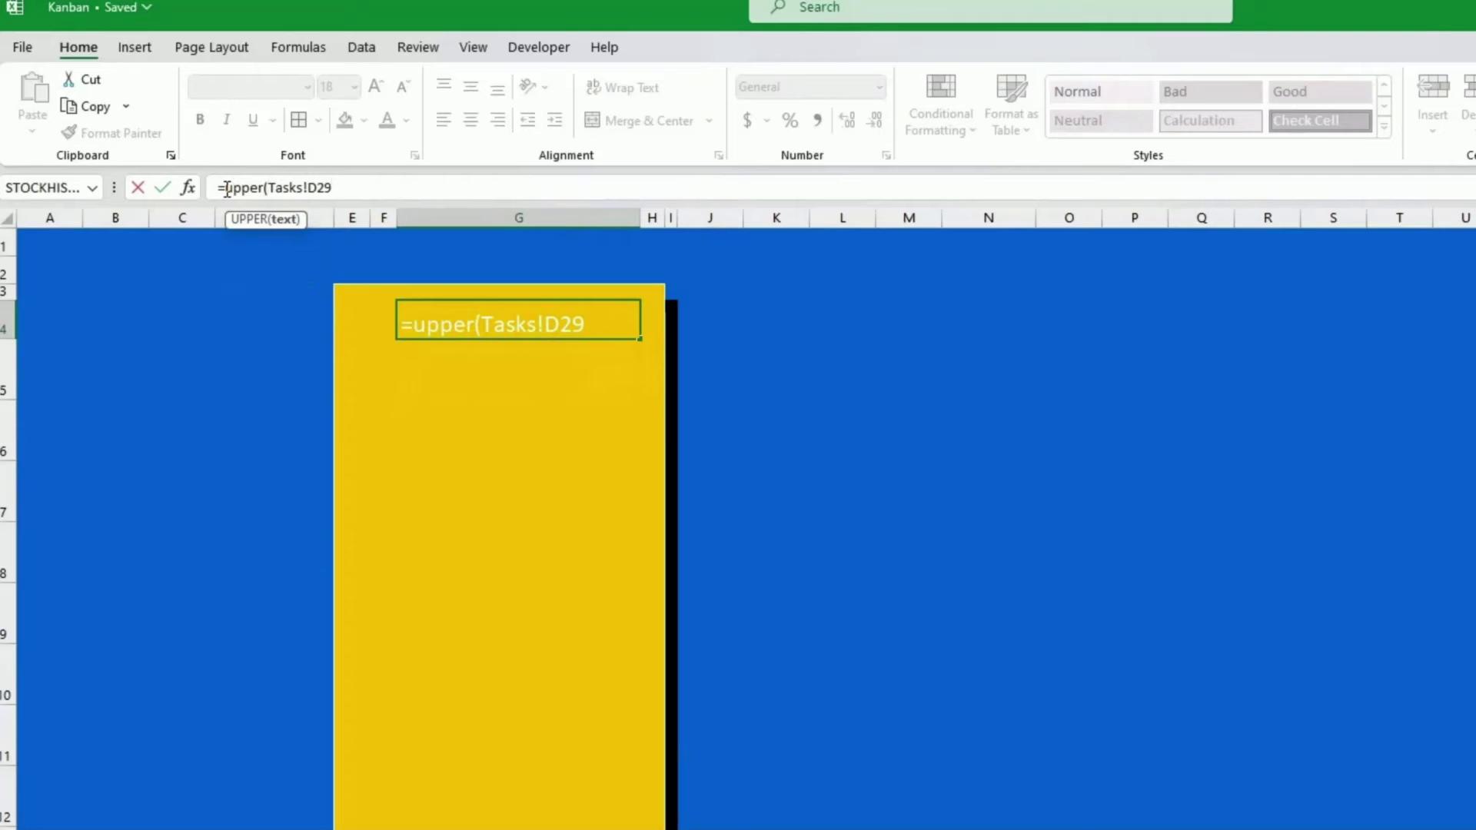
text())
key(Return)
key(Up)
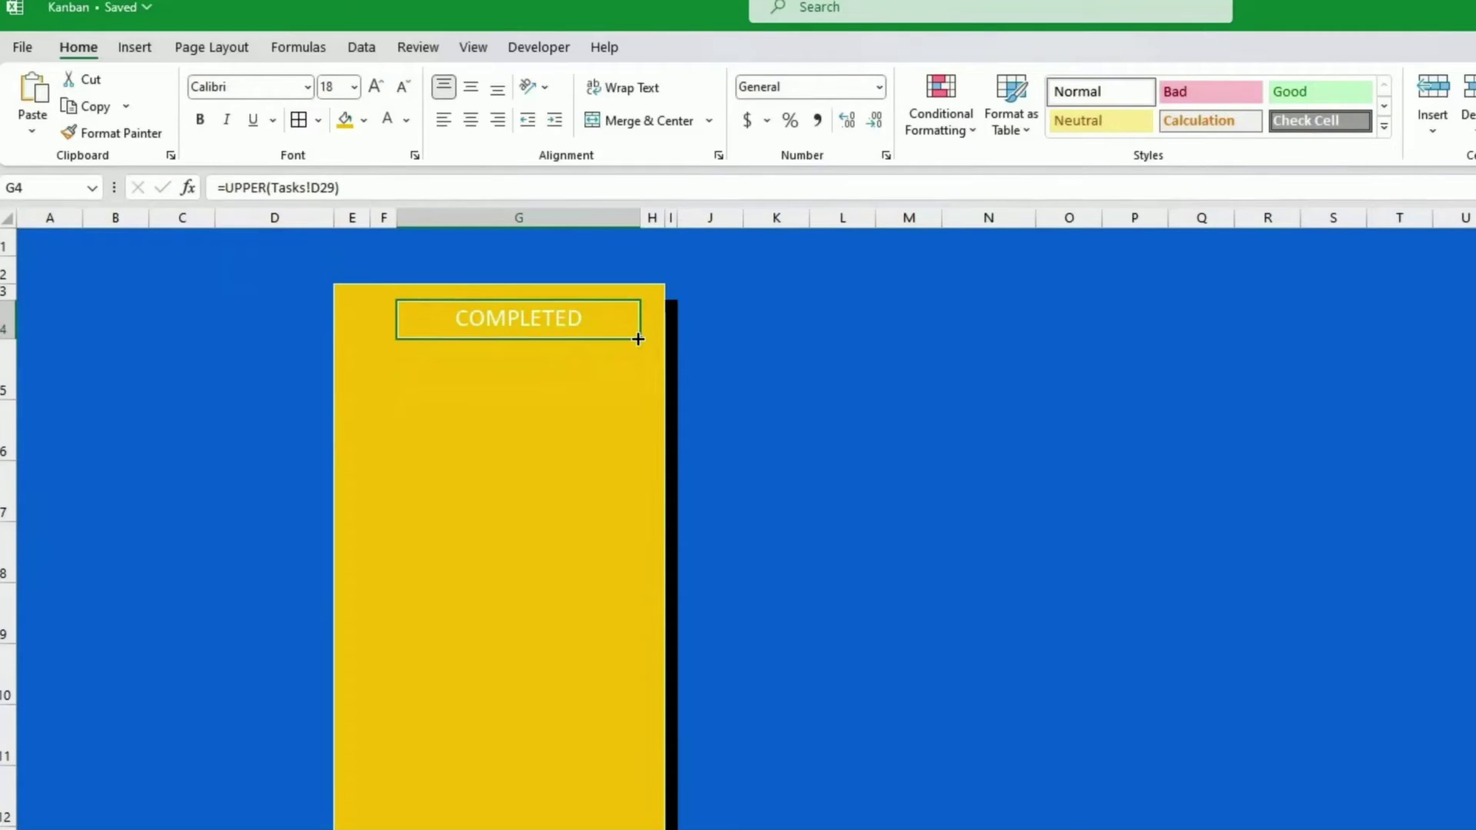
Step: Set the COMPLETED heading in the Bahnschrift SemiBold font
click(308, 86)
scroll(329, 284, down, 6)
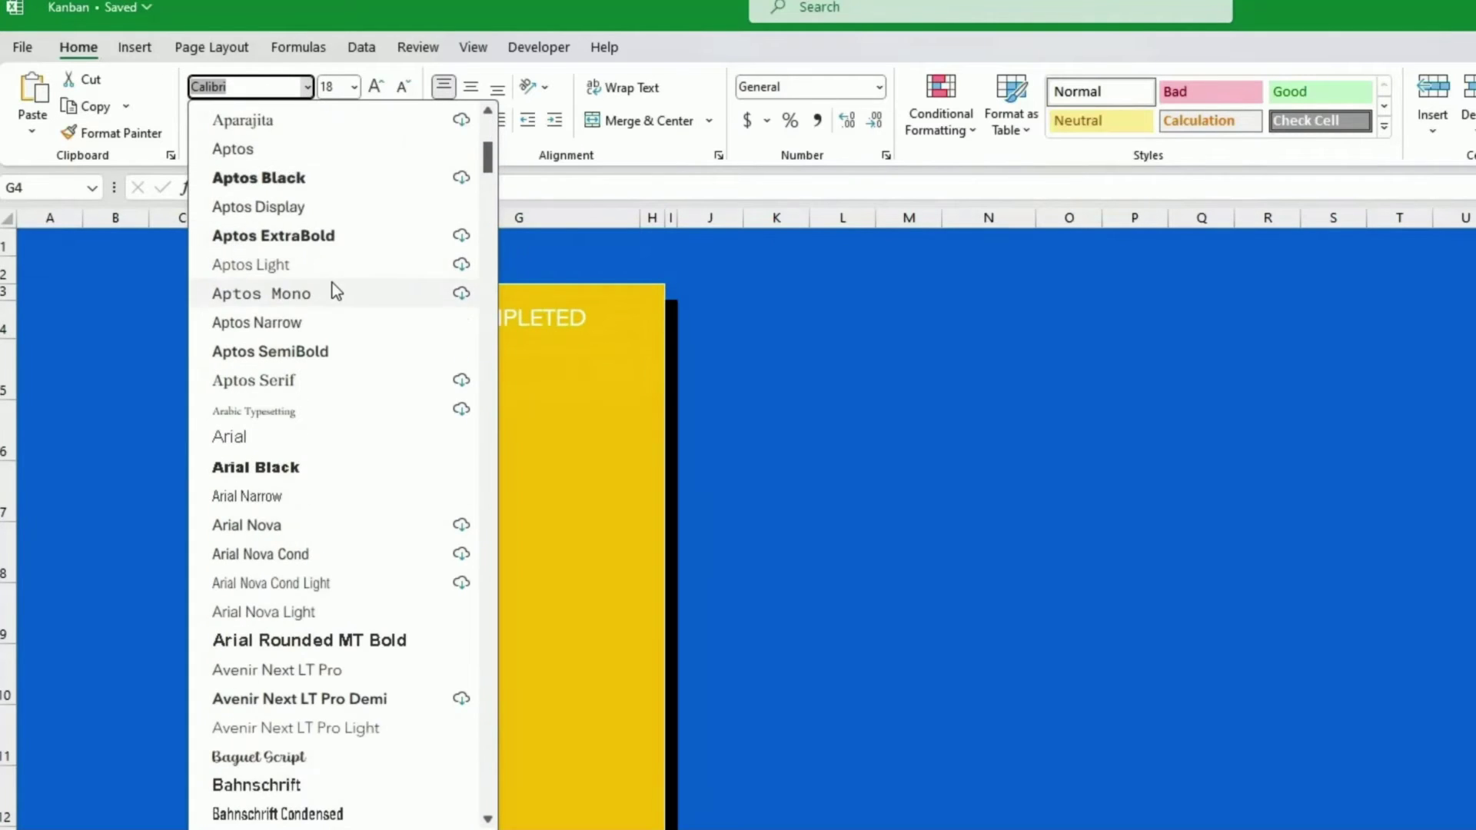
scroll(336, 292, down, 4)
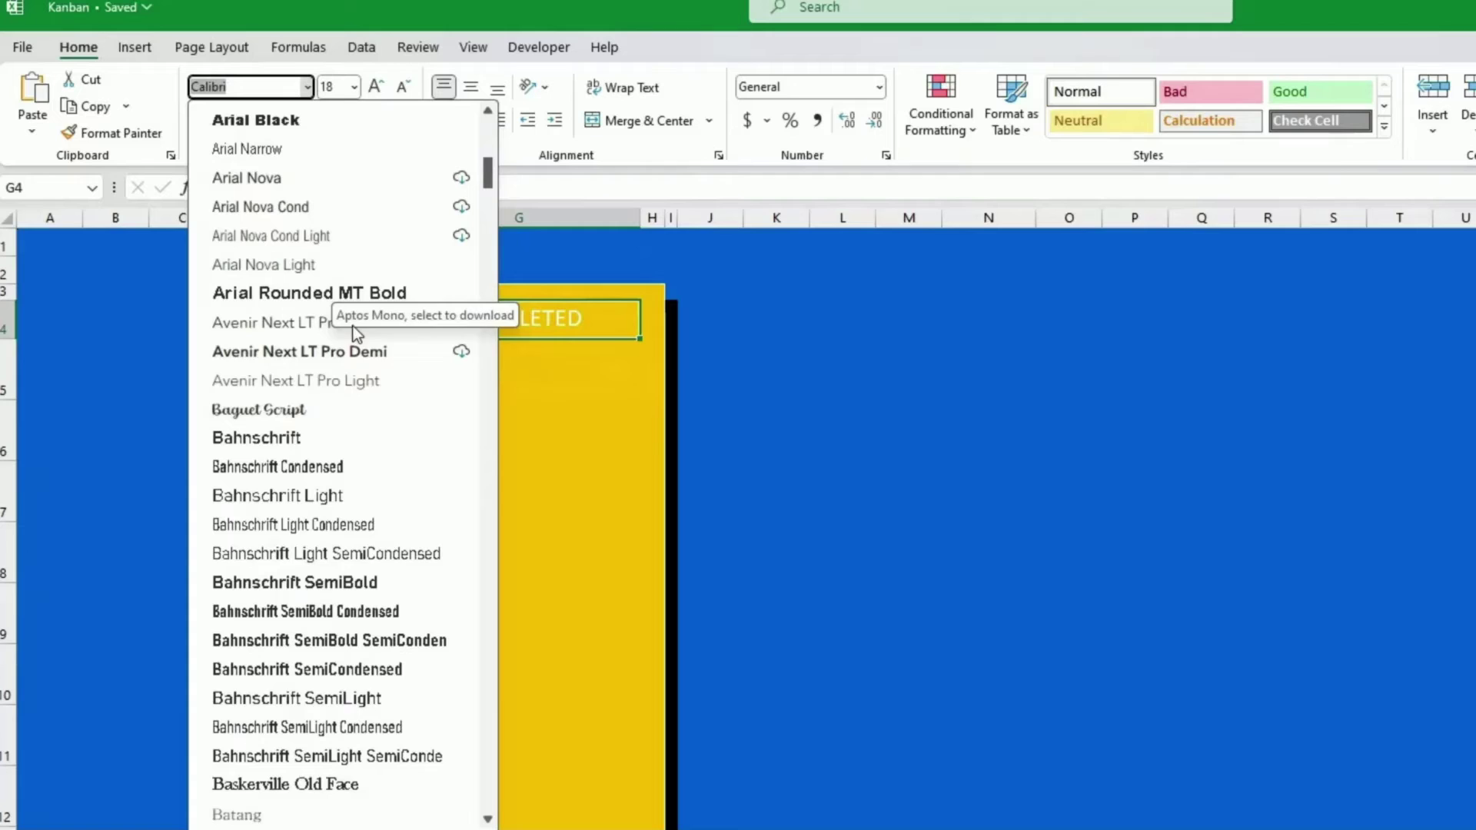
click(344, 583)
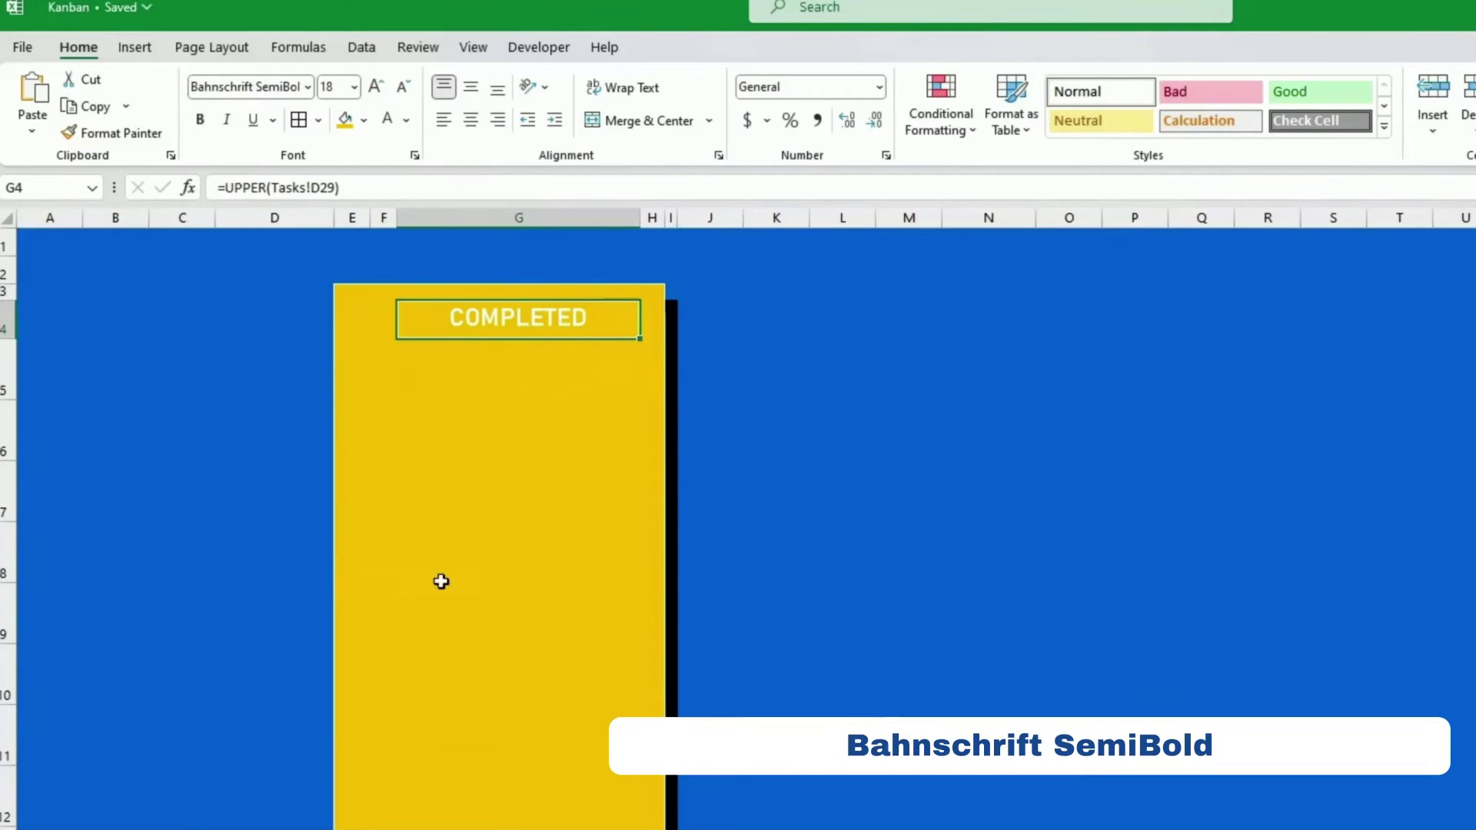
Step: Paste the FILTER task-list formula into F5, check its spilled results, then go to the Tasks sheet
click(382, 369)
text(=FILTER(Tasks!$C$3:$D$16,(Tasks!$F$3:$F$16=G4)*(Tasks!$E$3:$E$16="Y"),""""))
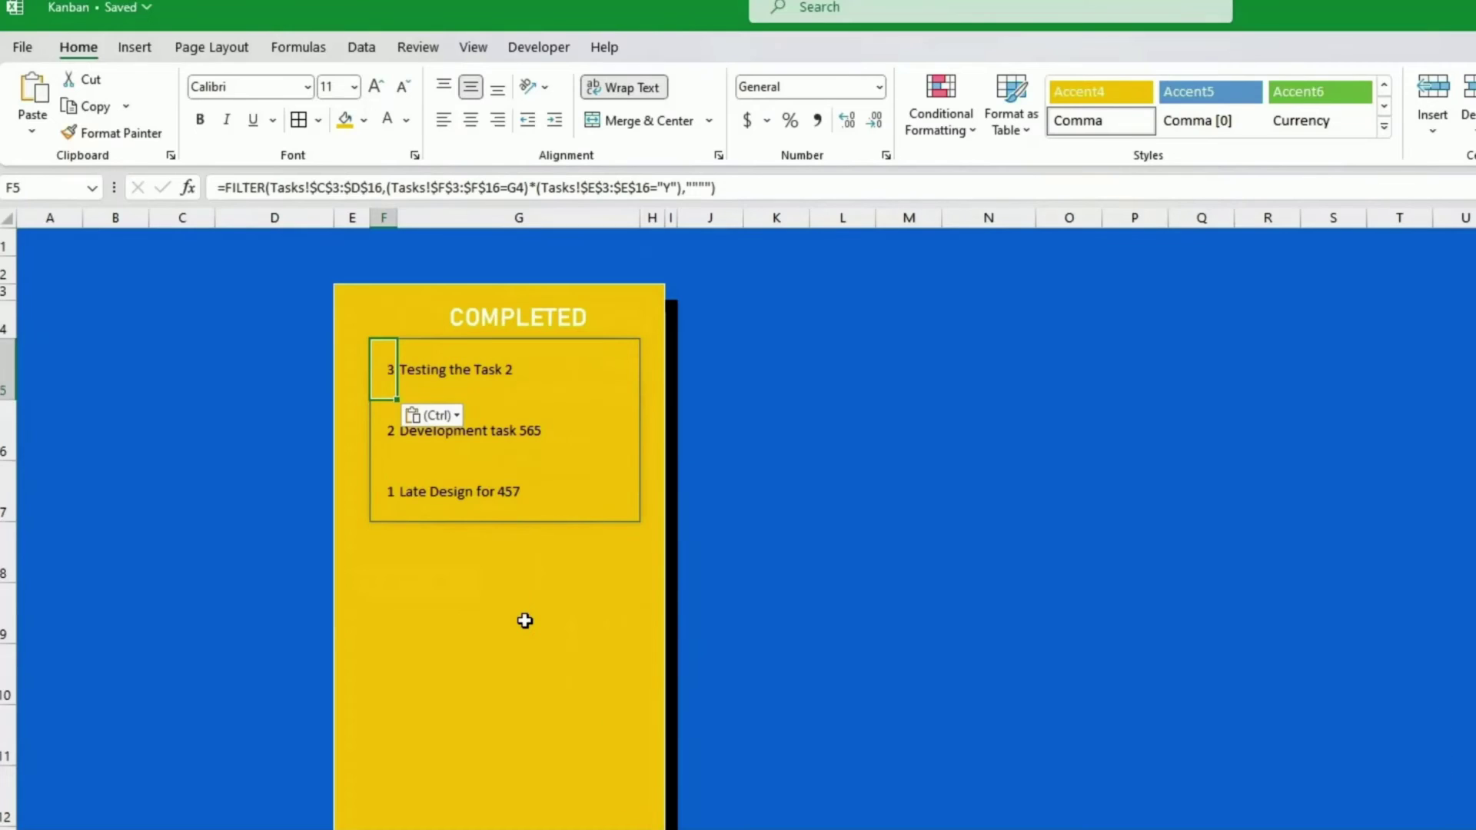
click(534, 553)
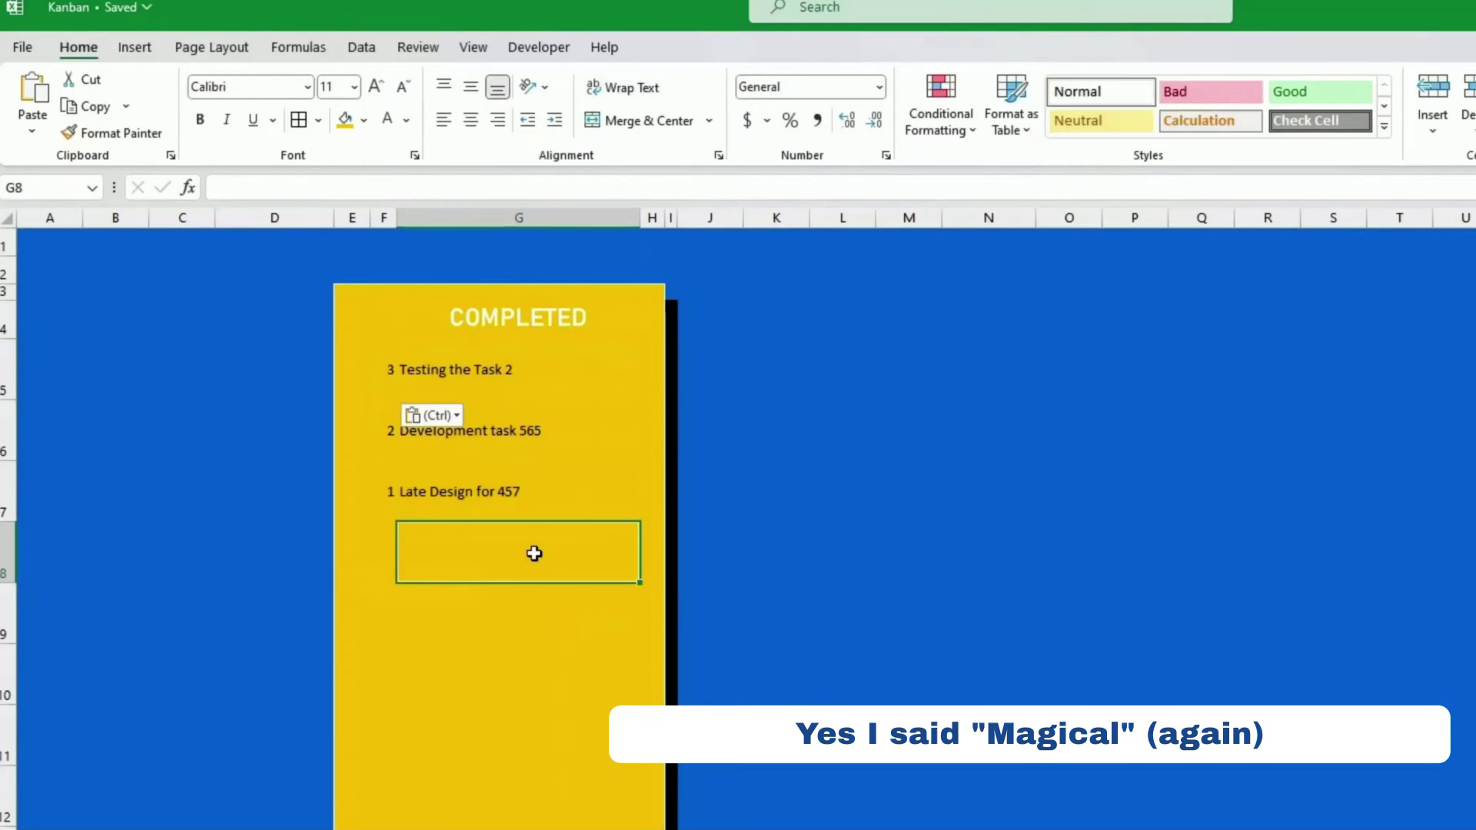
click(389, 375)
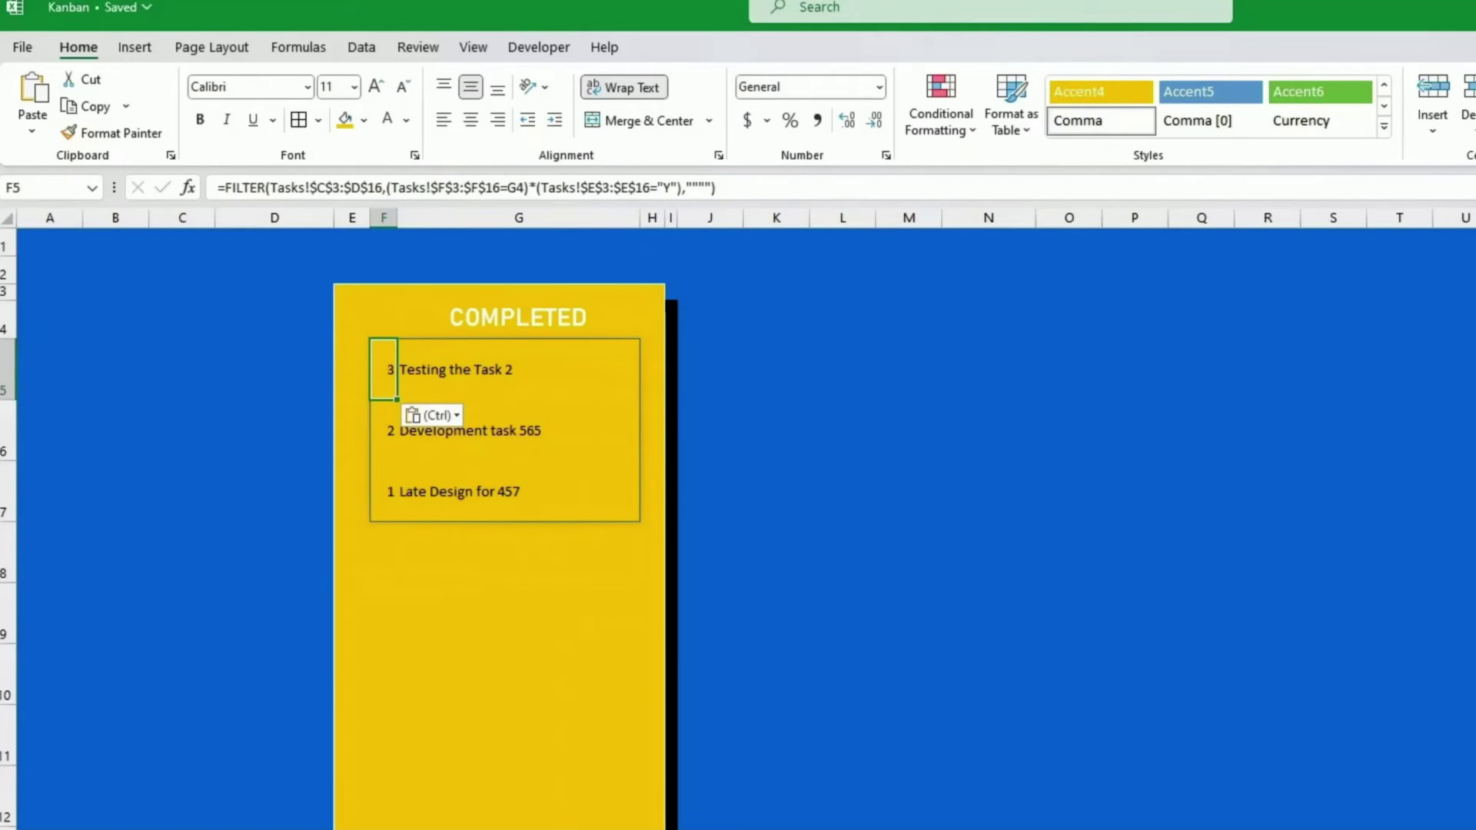
key(ctrl+Page_Up)
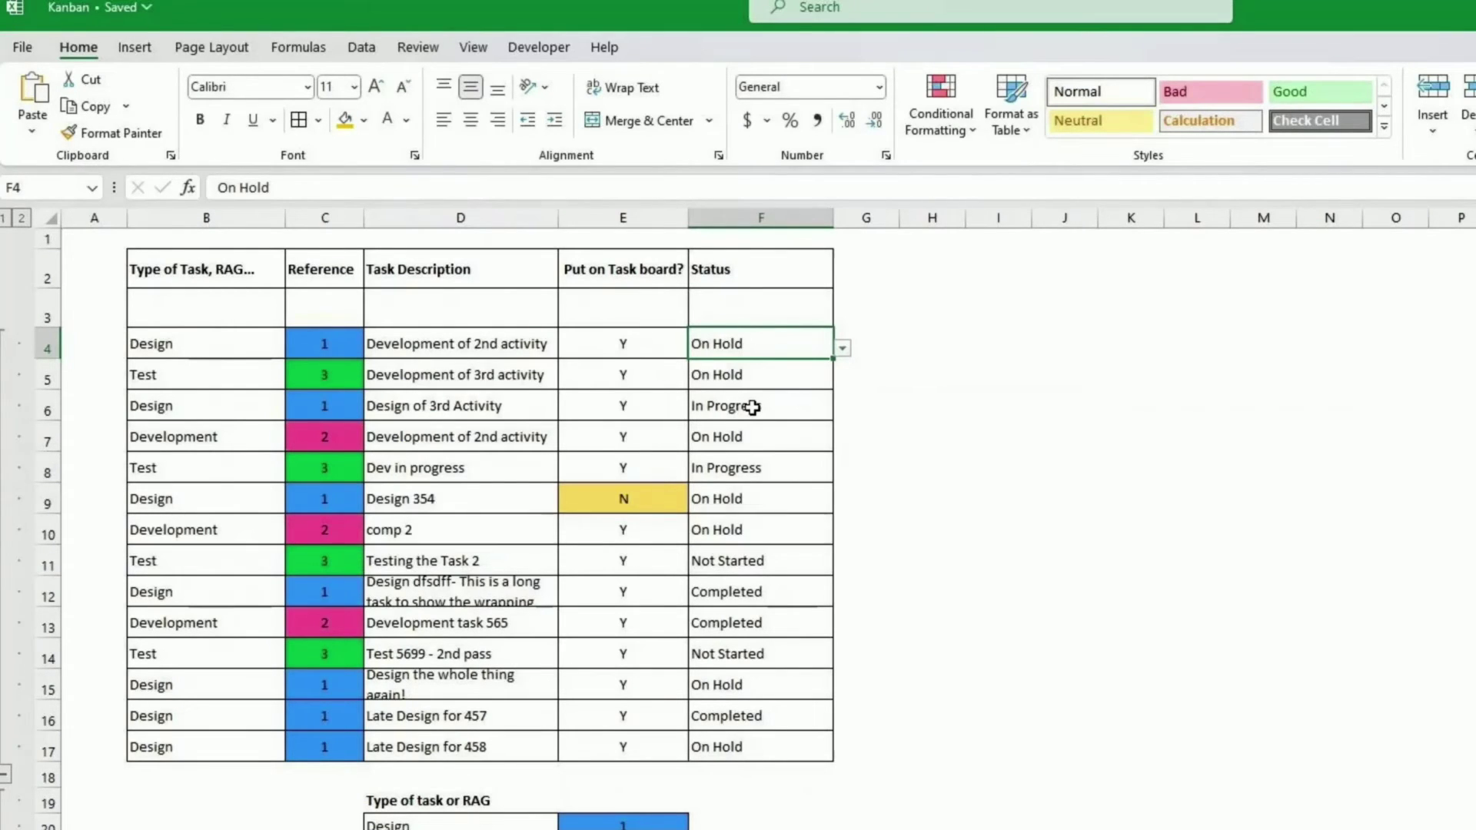
Step: Review the Reference and Task Description columns C2:D17 on Tasks, then return to the Kanban sheet
drag(323, 269, 428, 749)
key(ctrl+Page_Down)
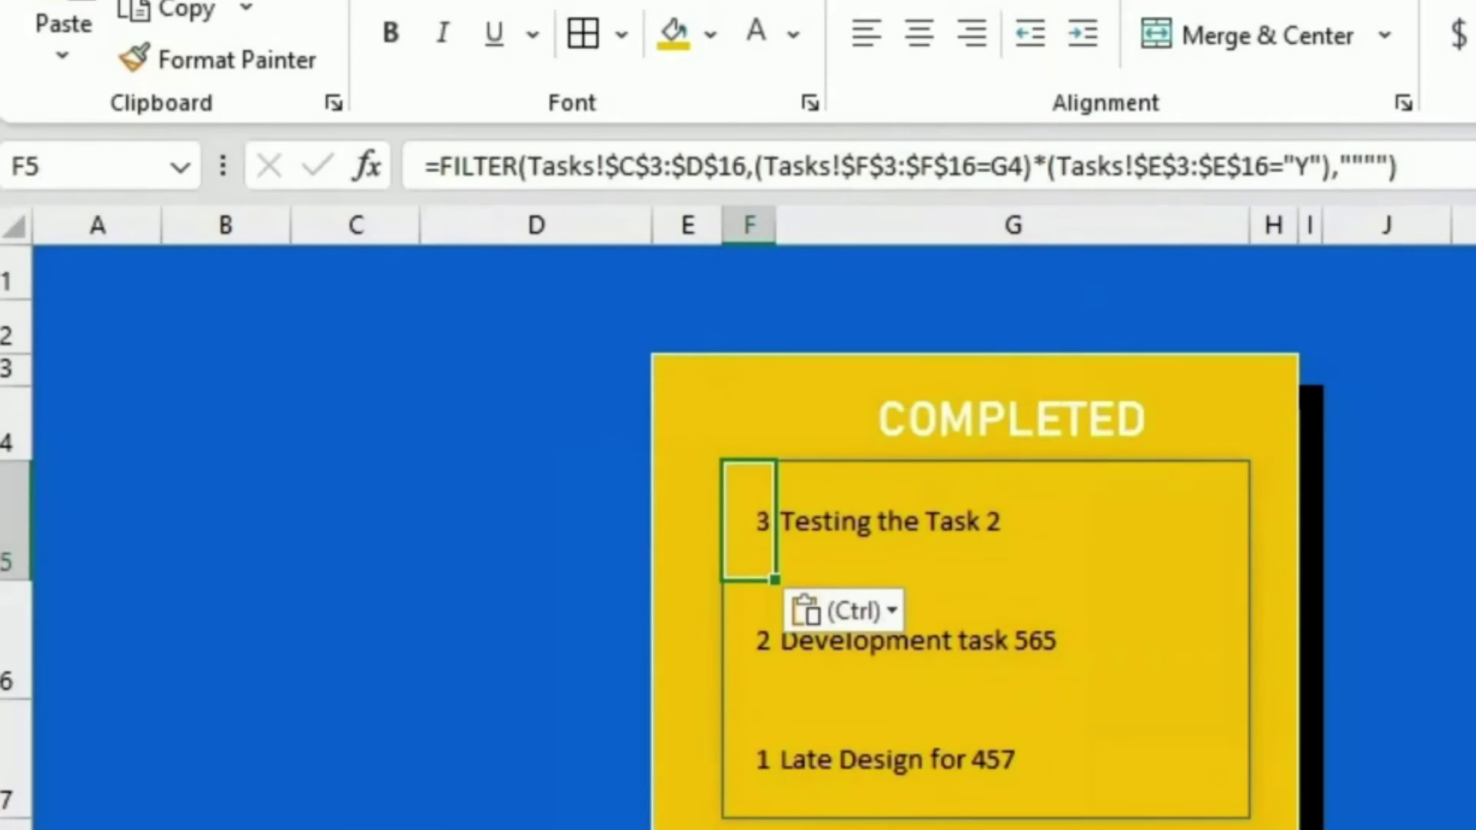
key(ctrl+Page_Up)
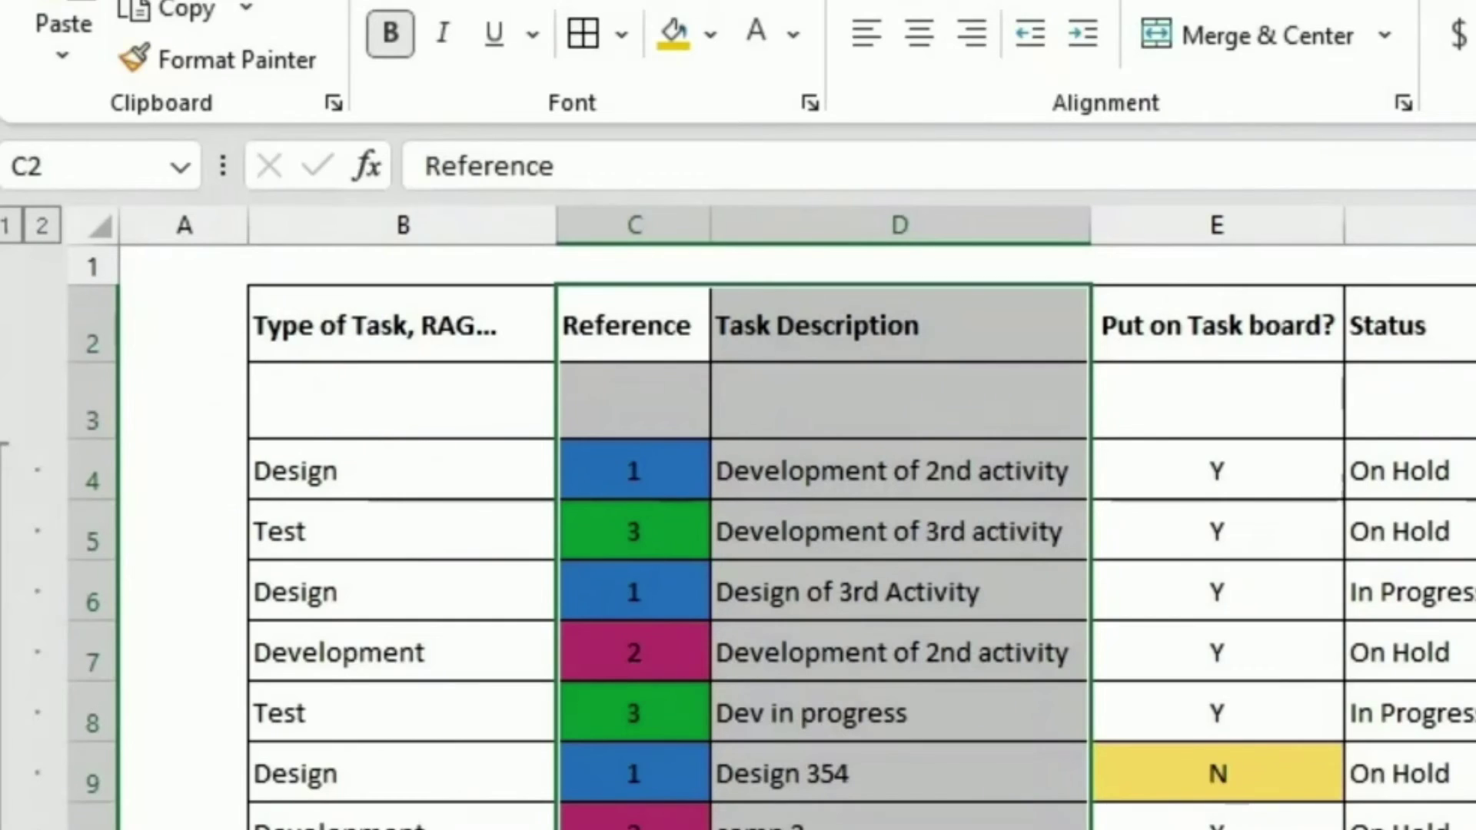
key(ctrl+Page_Down)
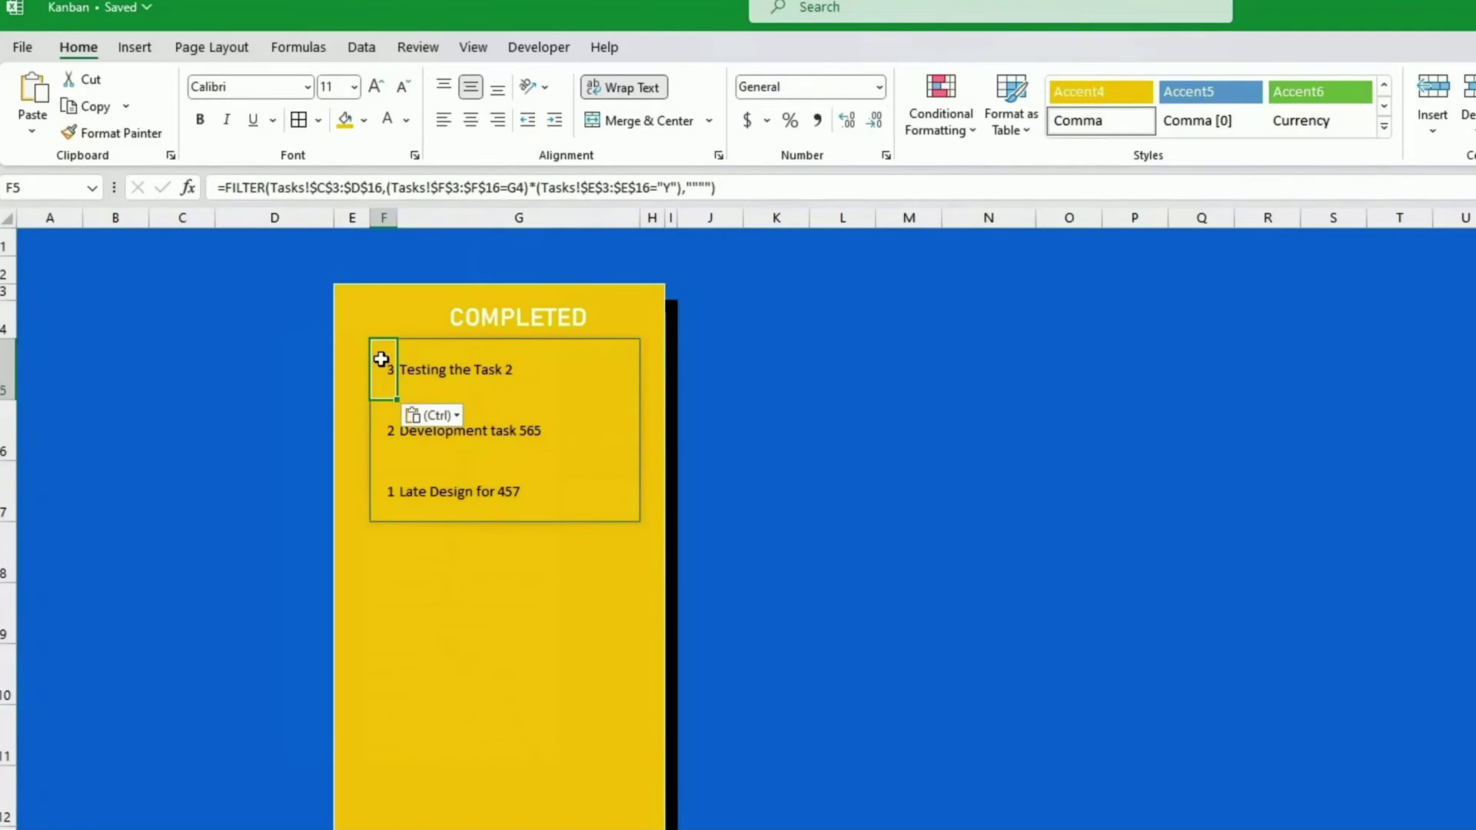
Step: Move one task's status away from Completed so the card shows only two tasks
click(509, 486)
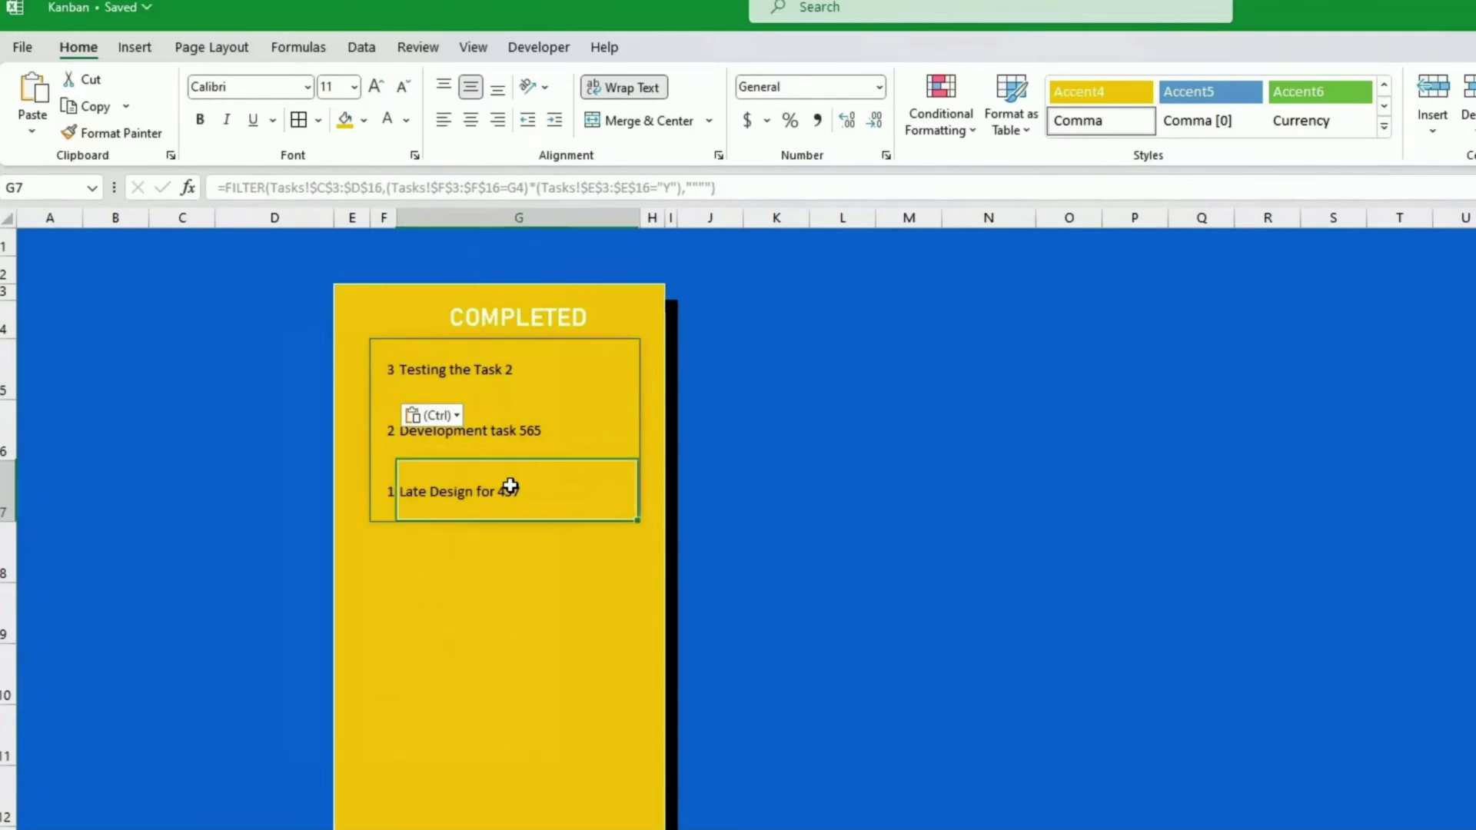
click(767, 498)
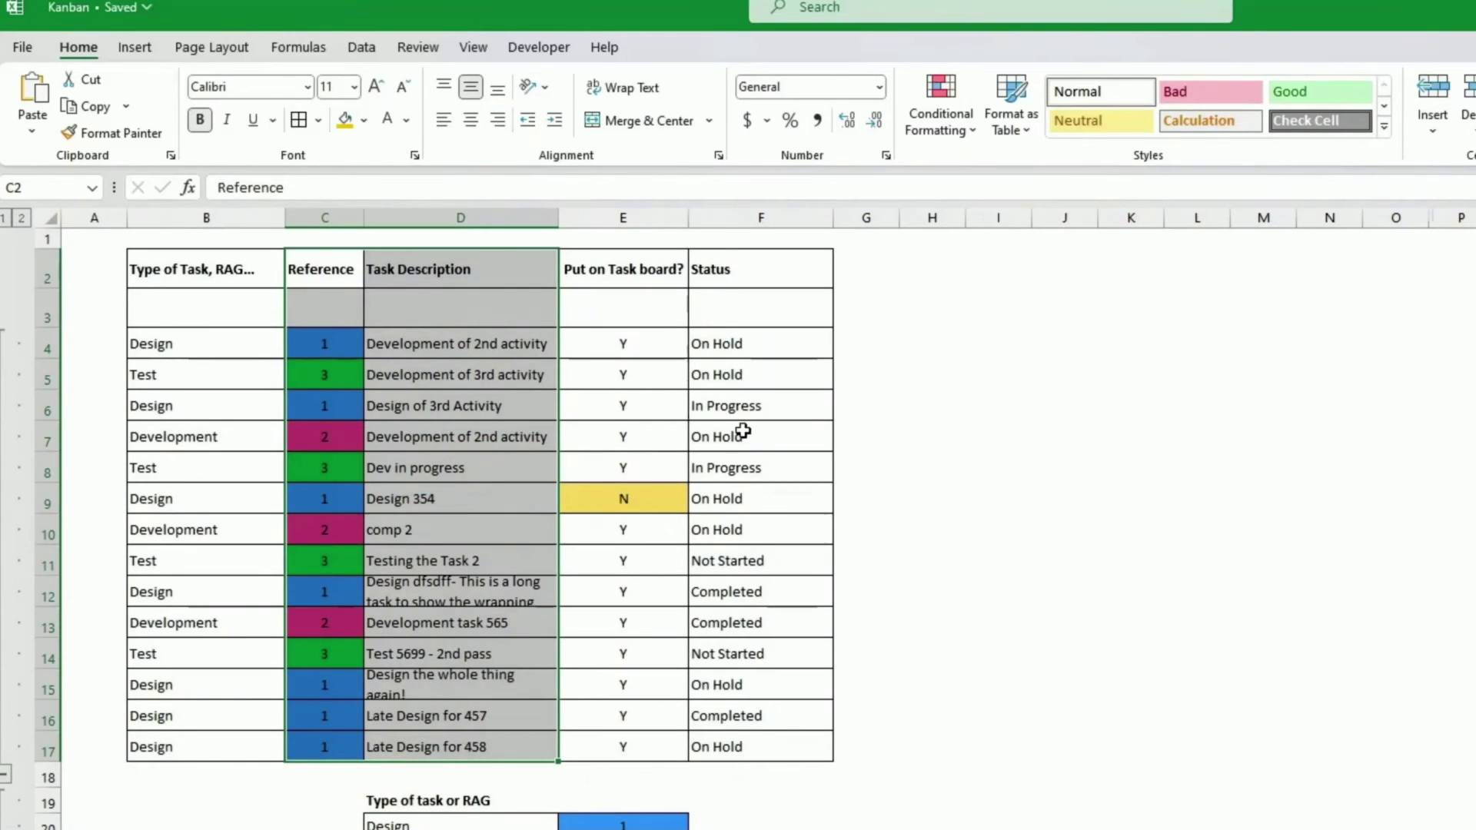
click(744, 431)
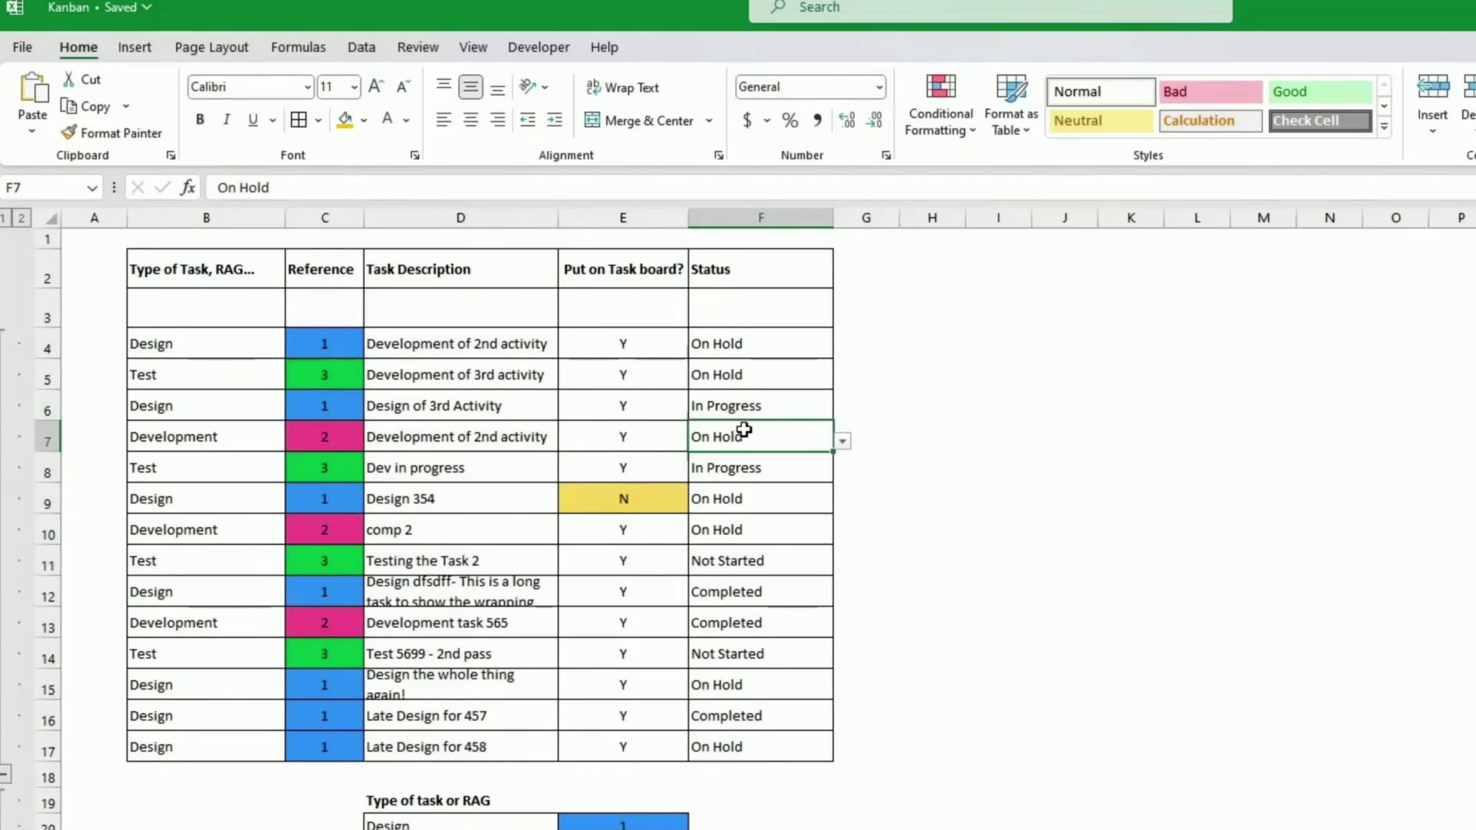
key(Up)
key(Up)
key(Up)
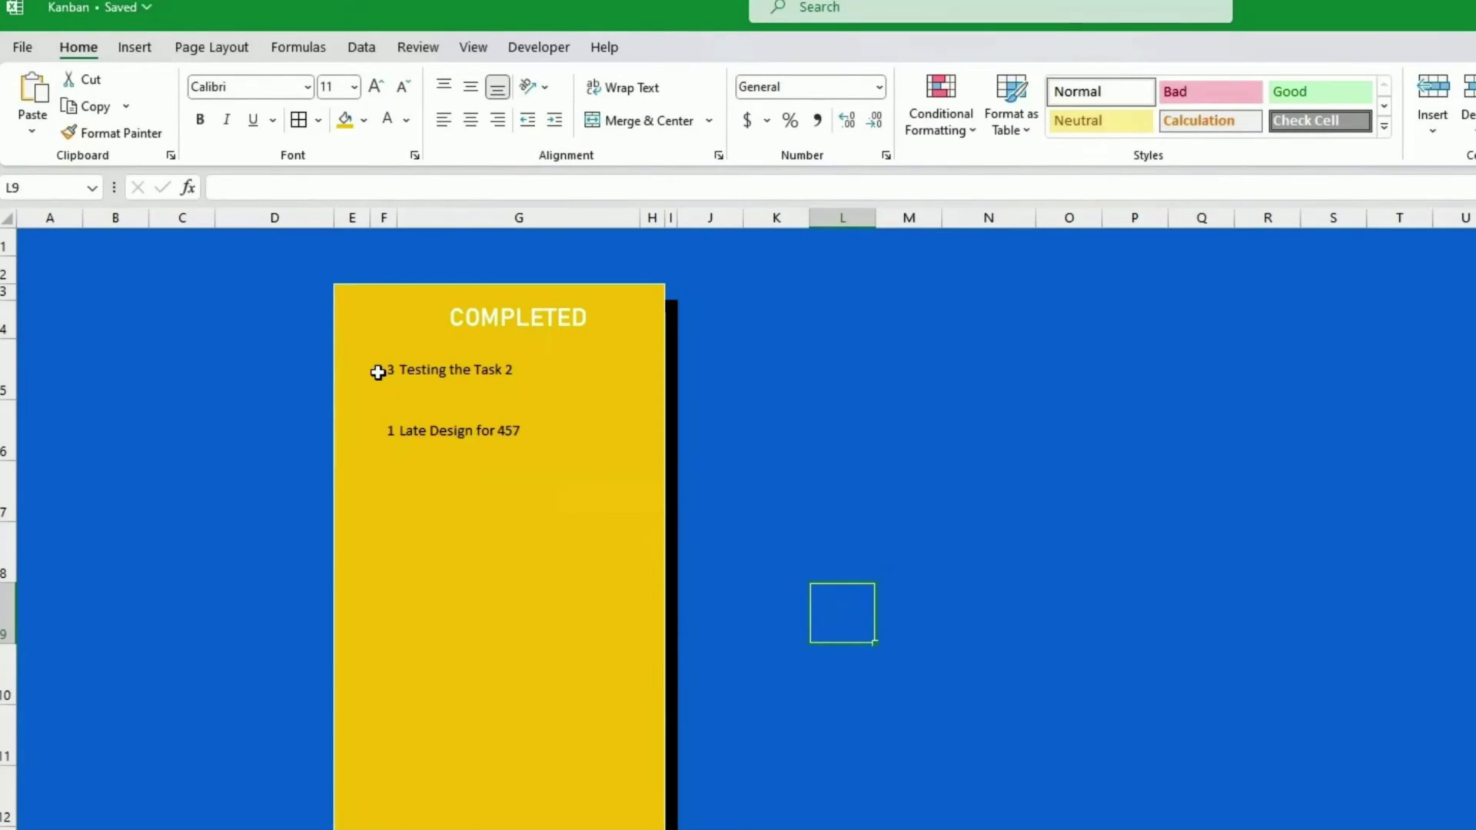
drag(378, 372, 478, 382)
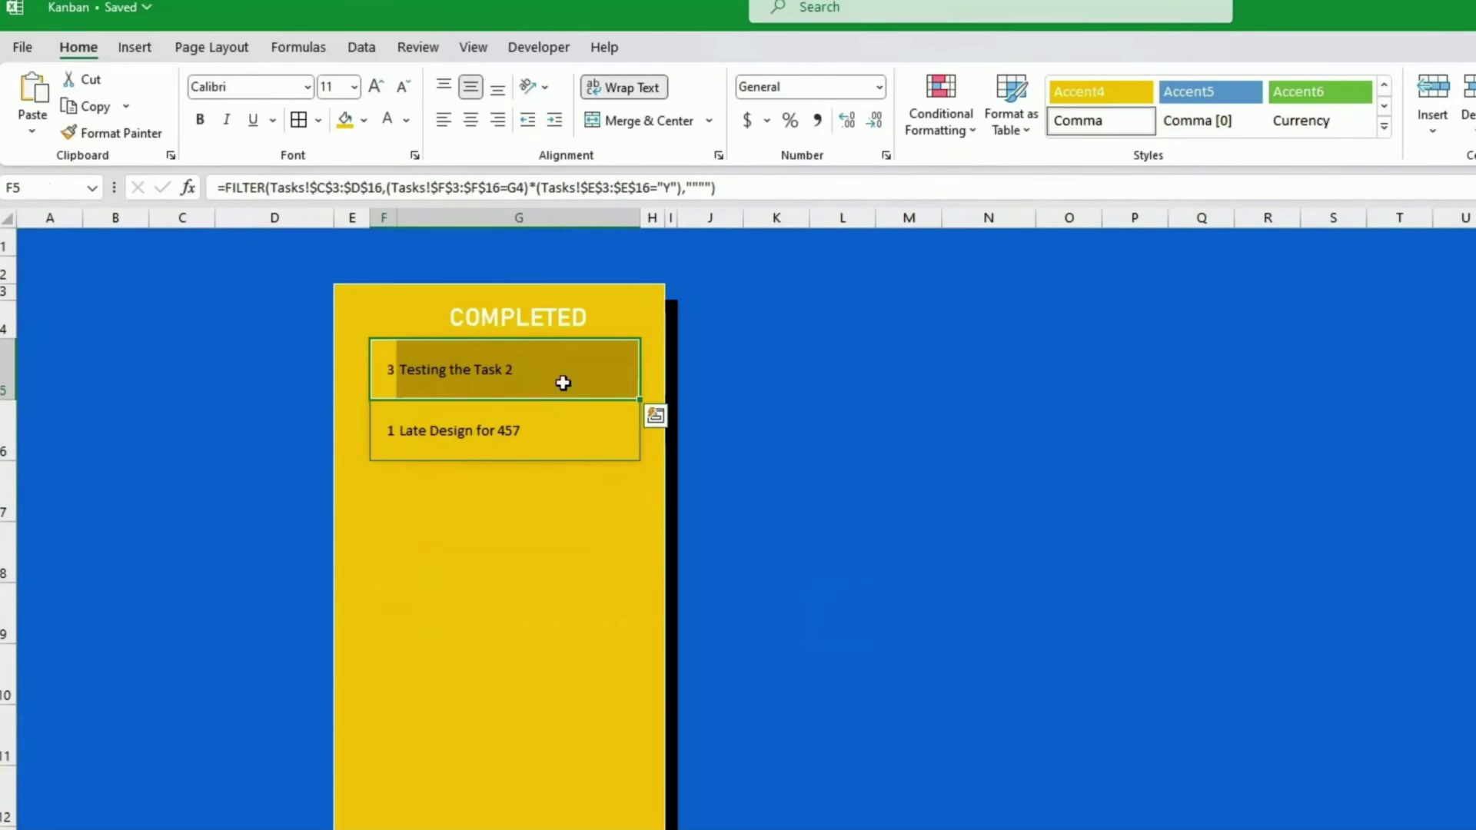
click(787, 377)
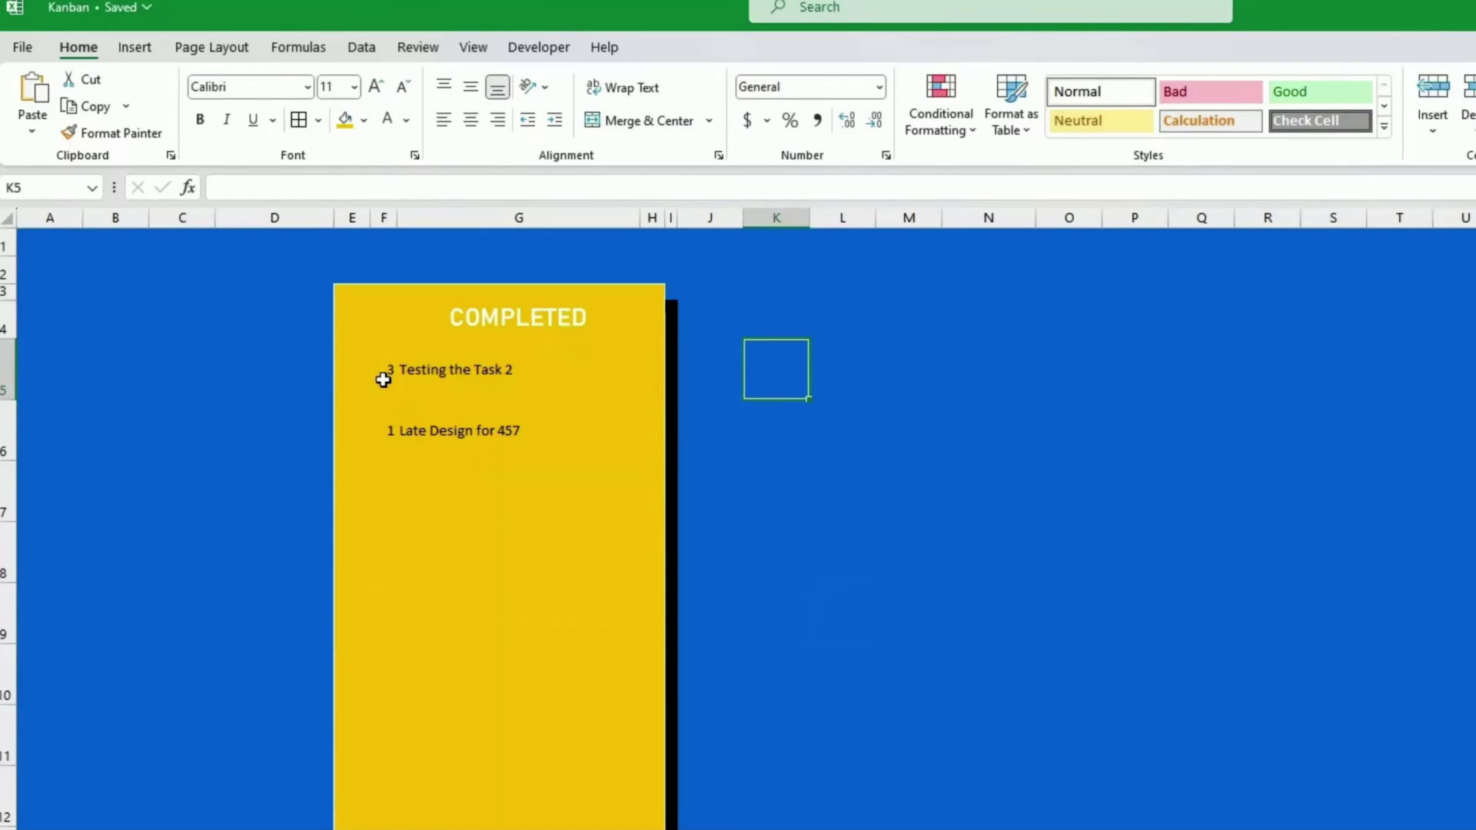
Step: Centre the reference numbers in column F of the card
click(383, 374)
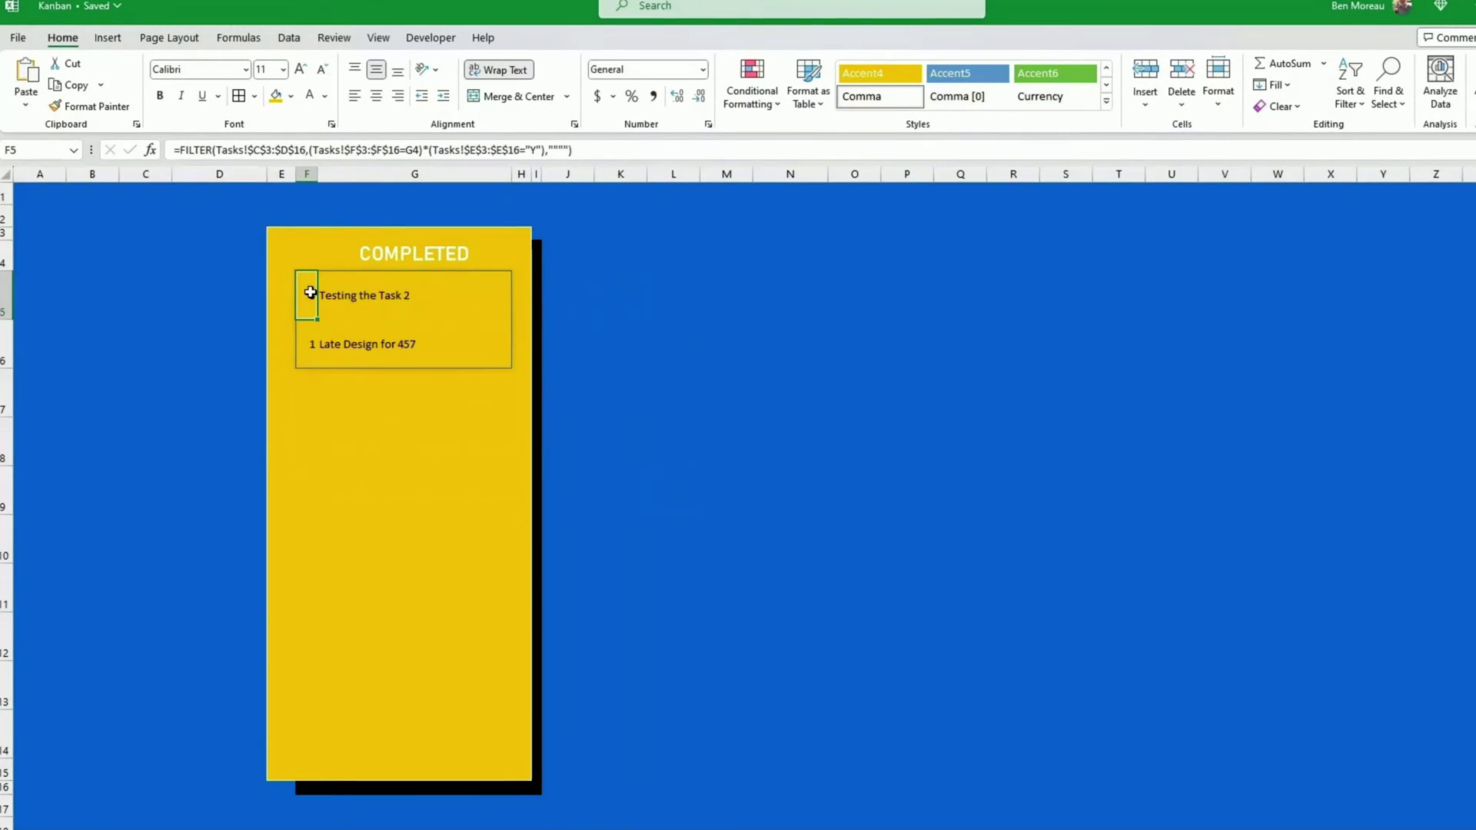
drag(310, 289, 306, 751)
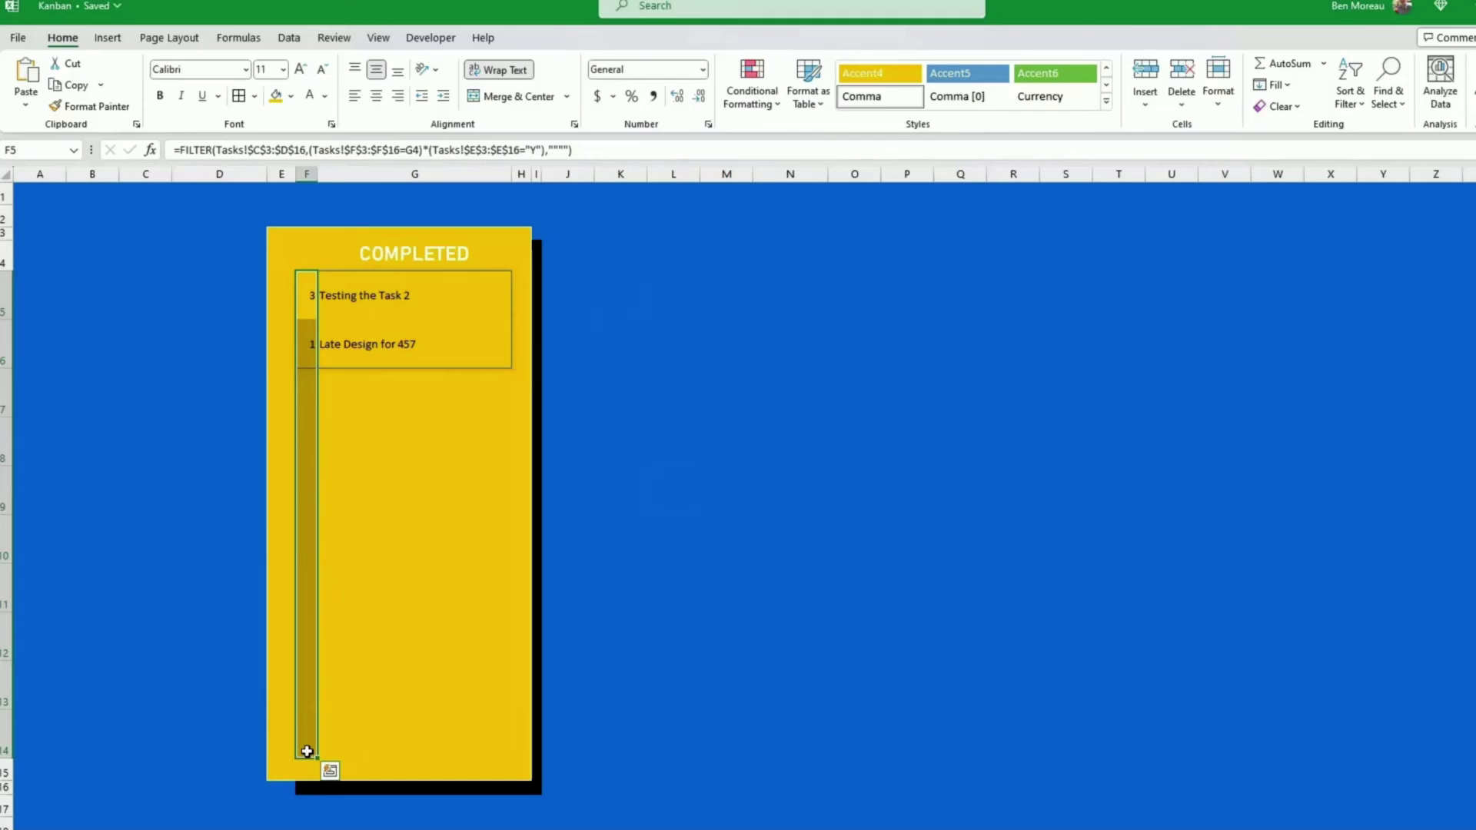
click(376, 97)
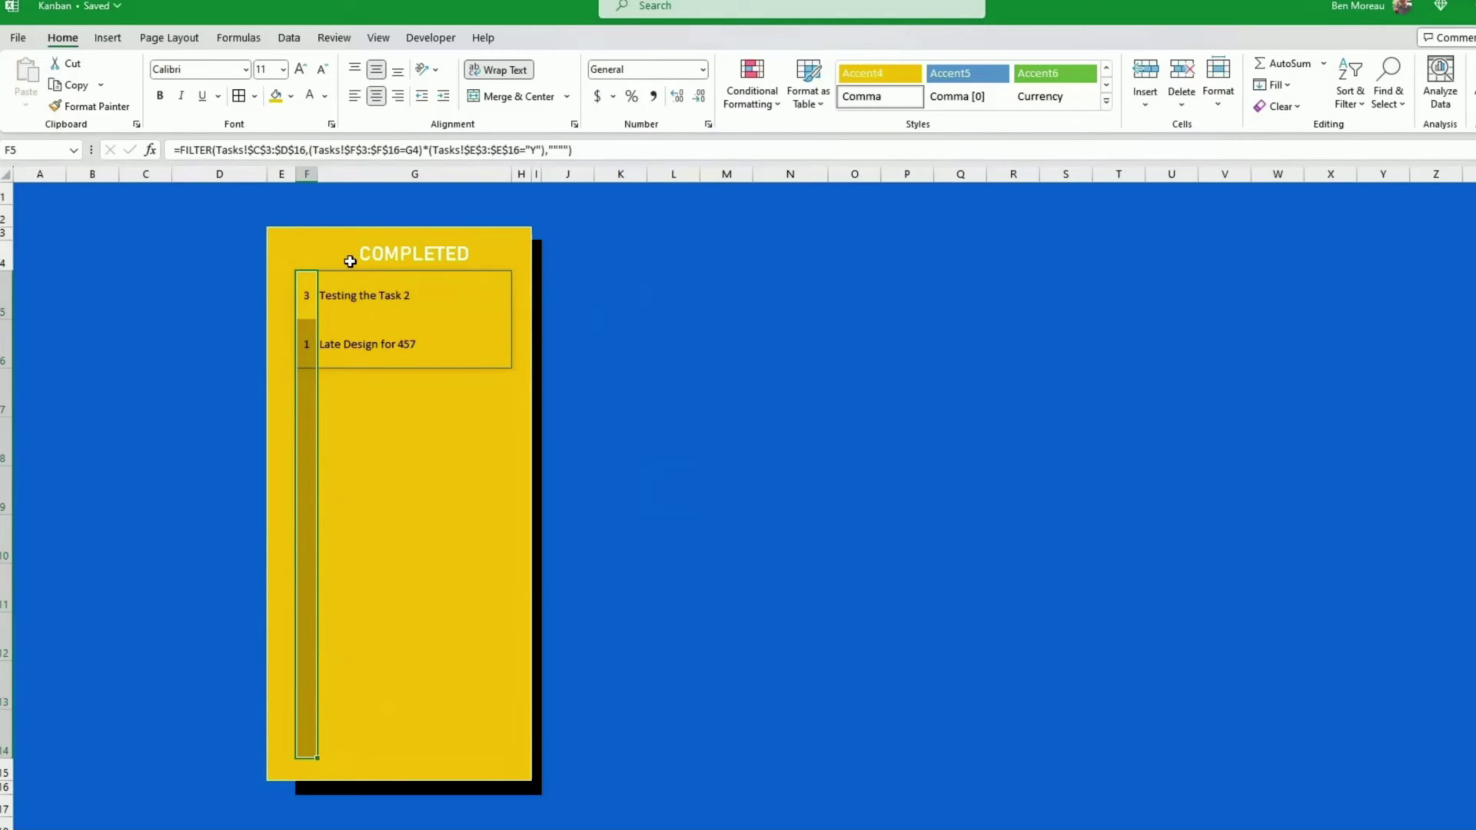
click(308, 299)
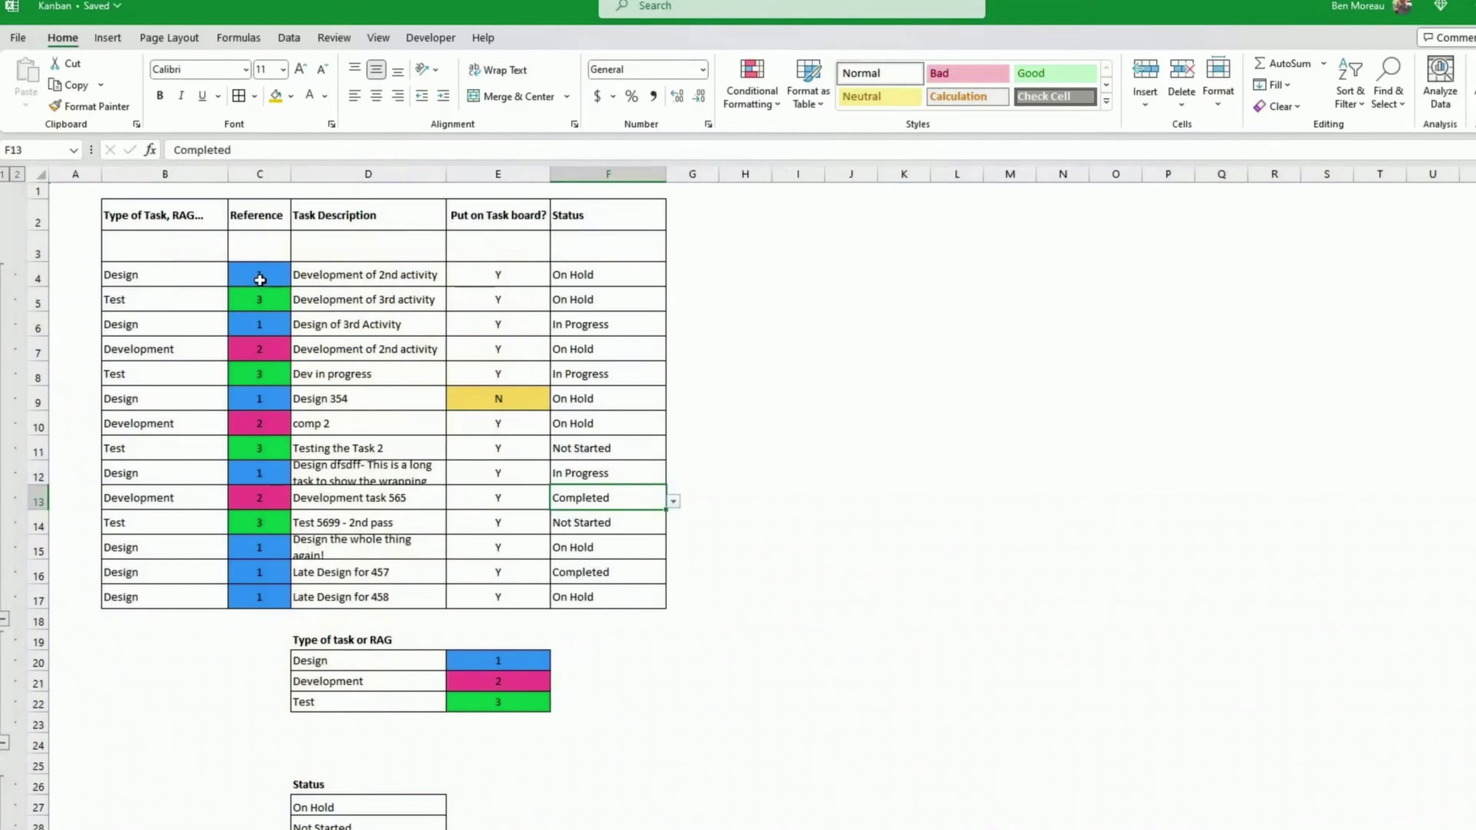
Step: Copy the colour-coded formatting from Tasks cell C4 onto card cell F5
click(260, 279)
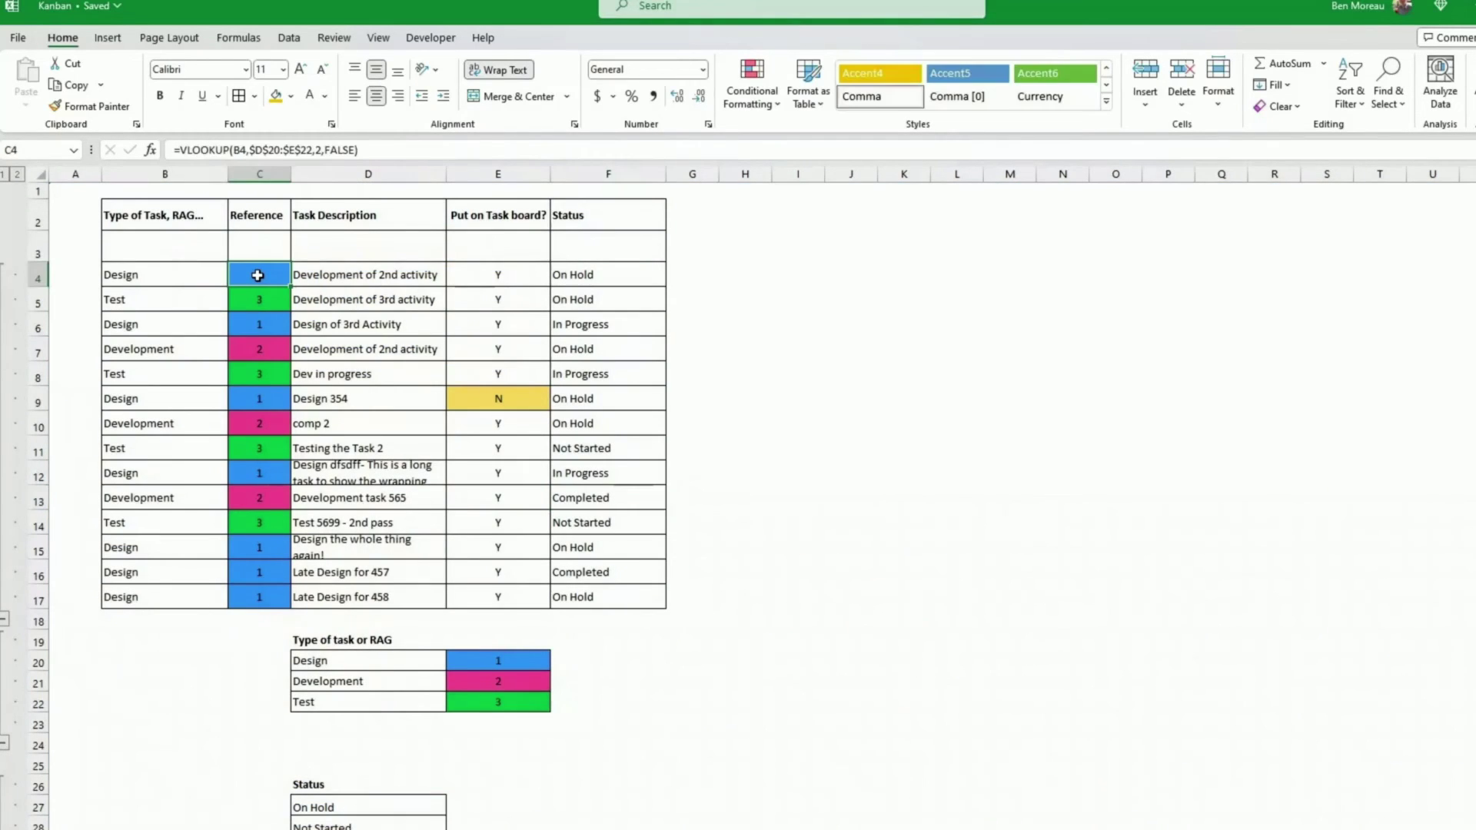
click(121, 114)
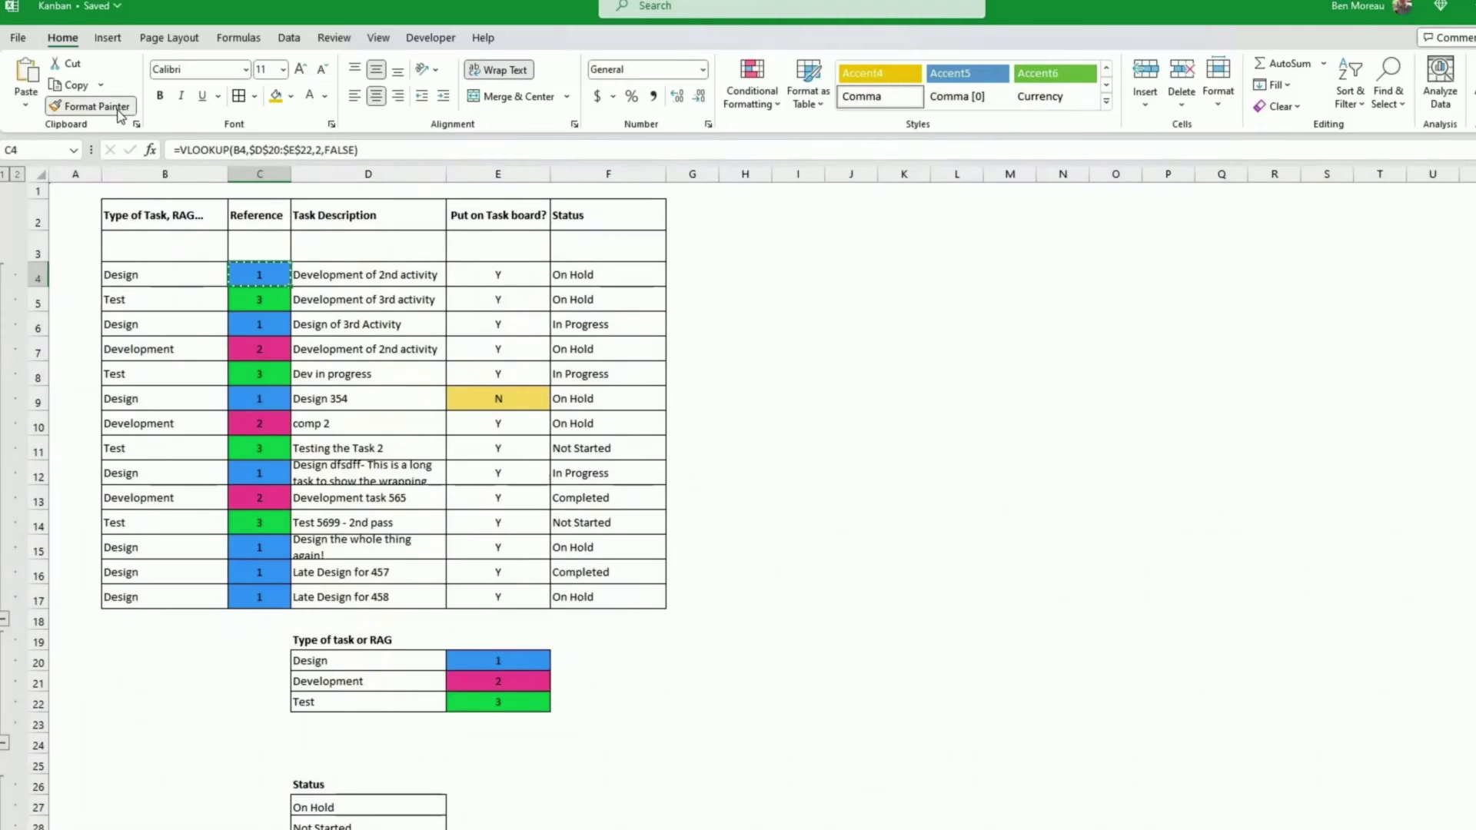
click(354, 828)
click(305, 284)
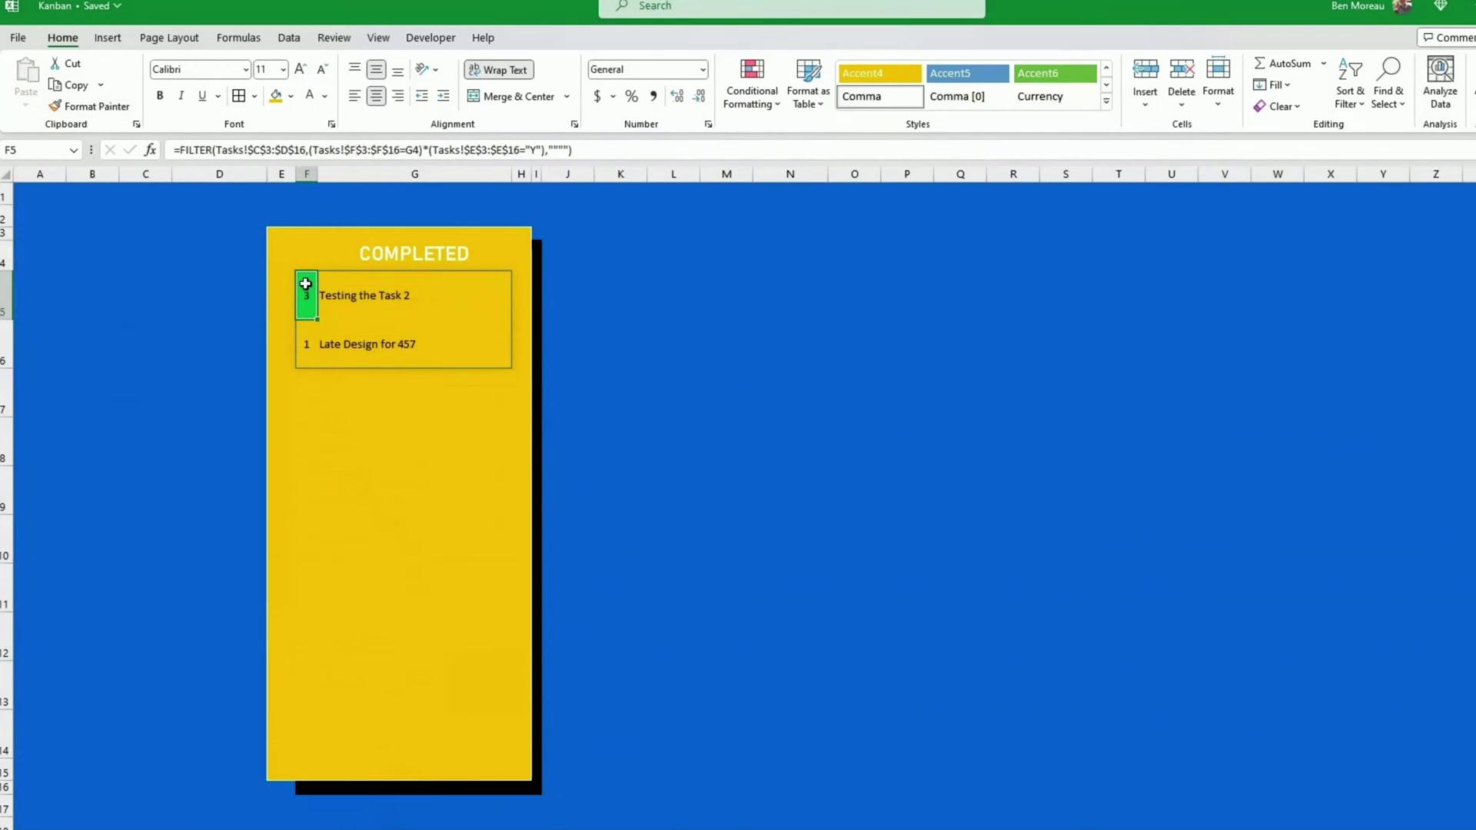
Step: Extend the green type formatting down the strip cells and select the card's task cells
click(120, 106)
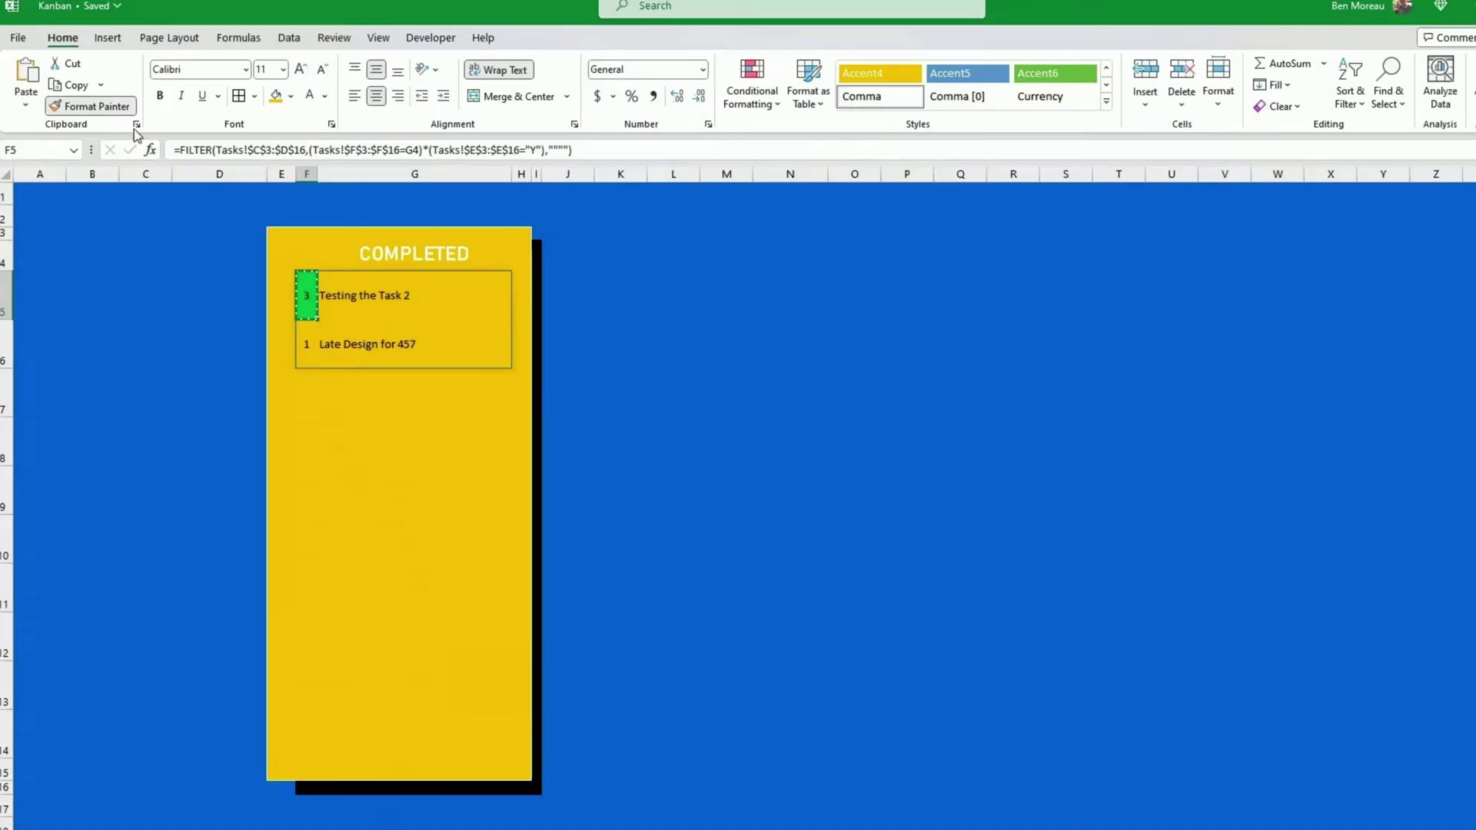
mouse_move(303, 343)
mouse_down()
mouse_move(290, 685)
mouse_move(308, 739)
mouse_up()
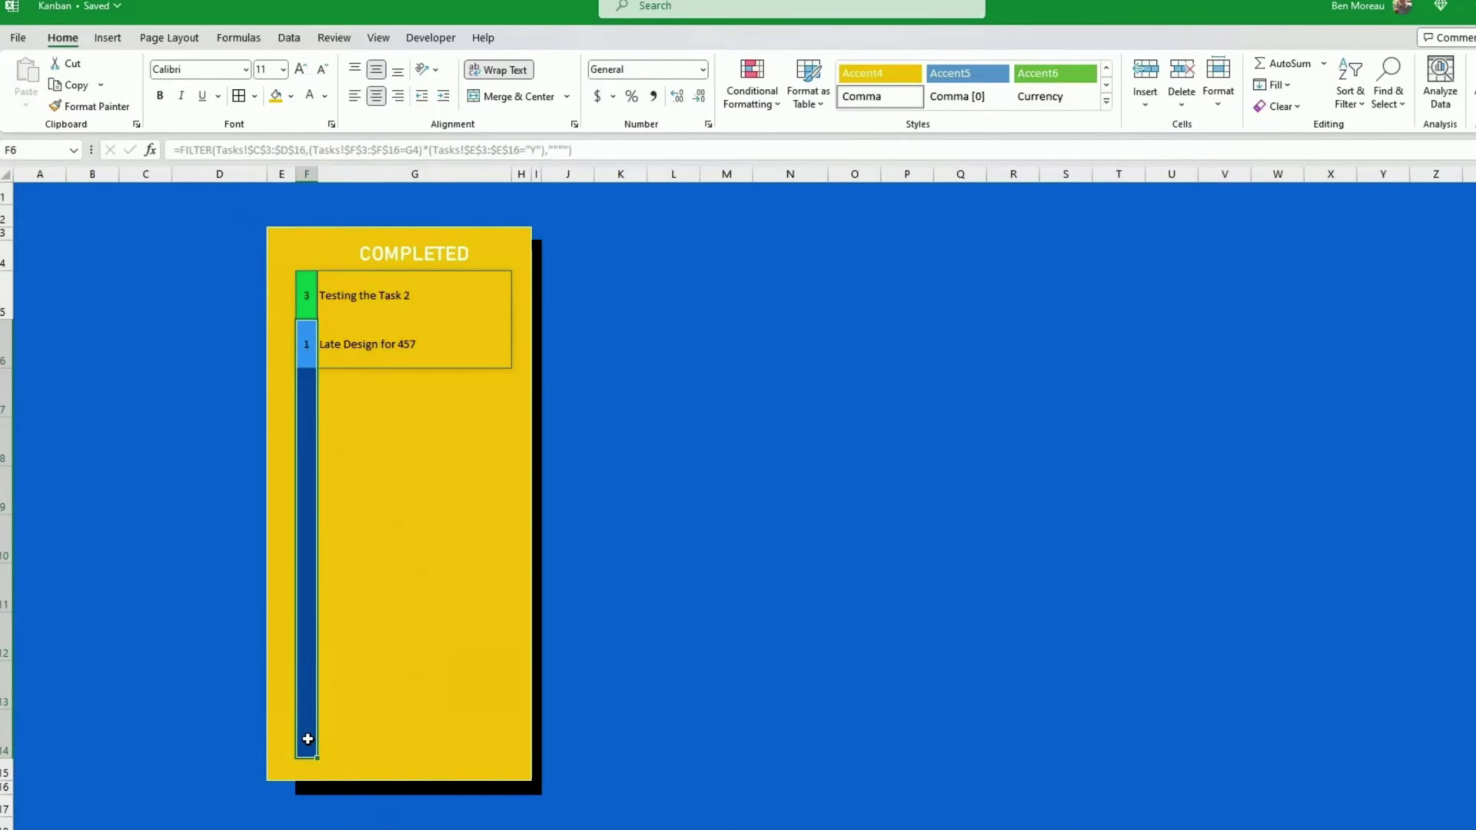
key(ctrl+z)
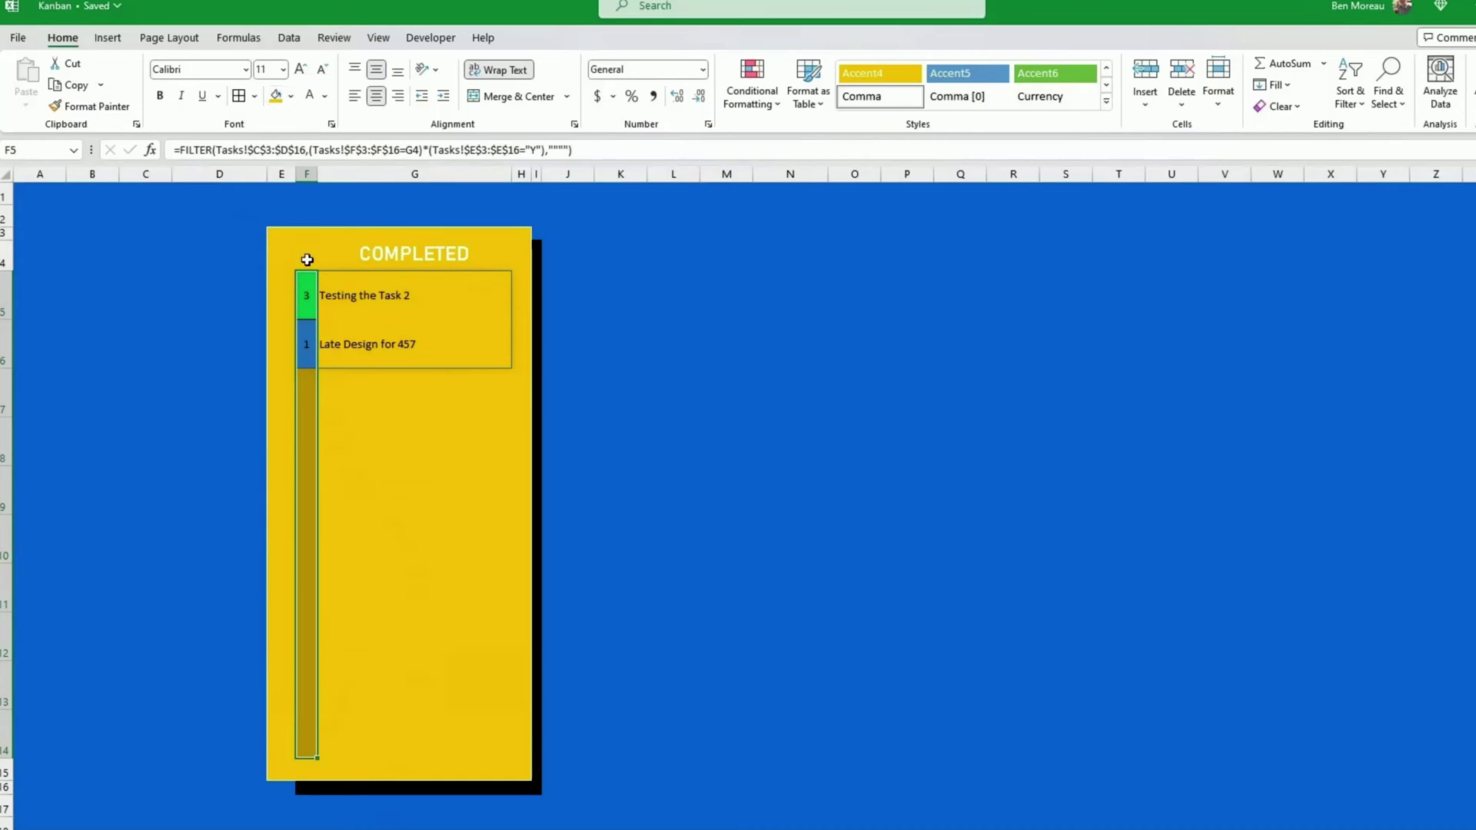
drag(306, 285, 415, 295)
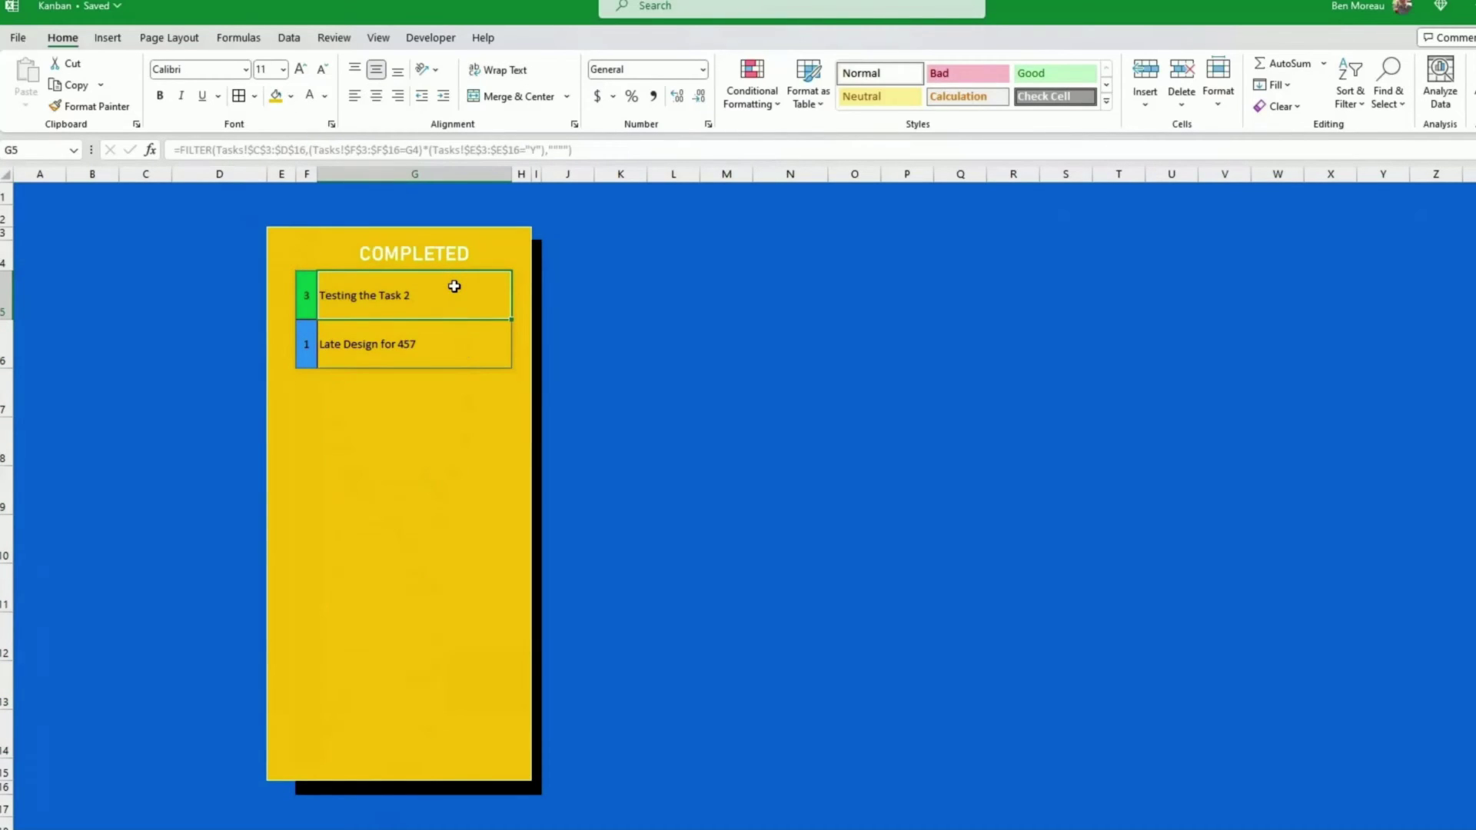
drag(454, 286, 454, 741)
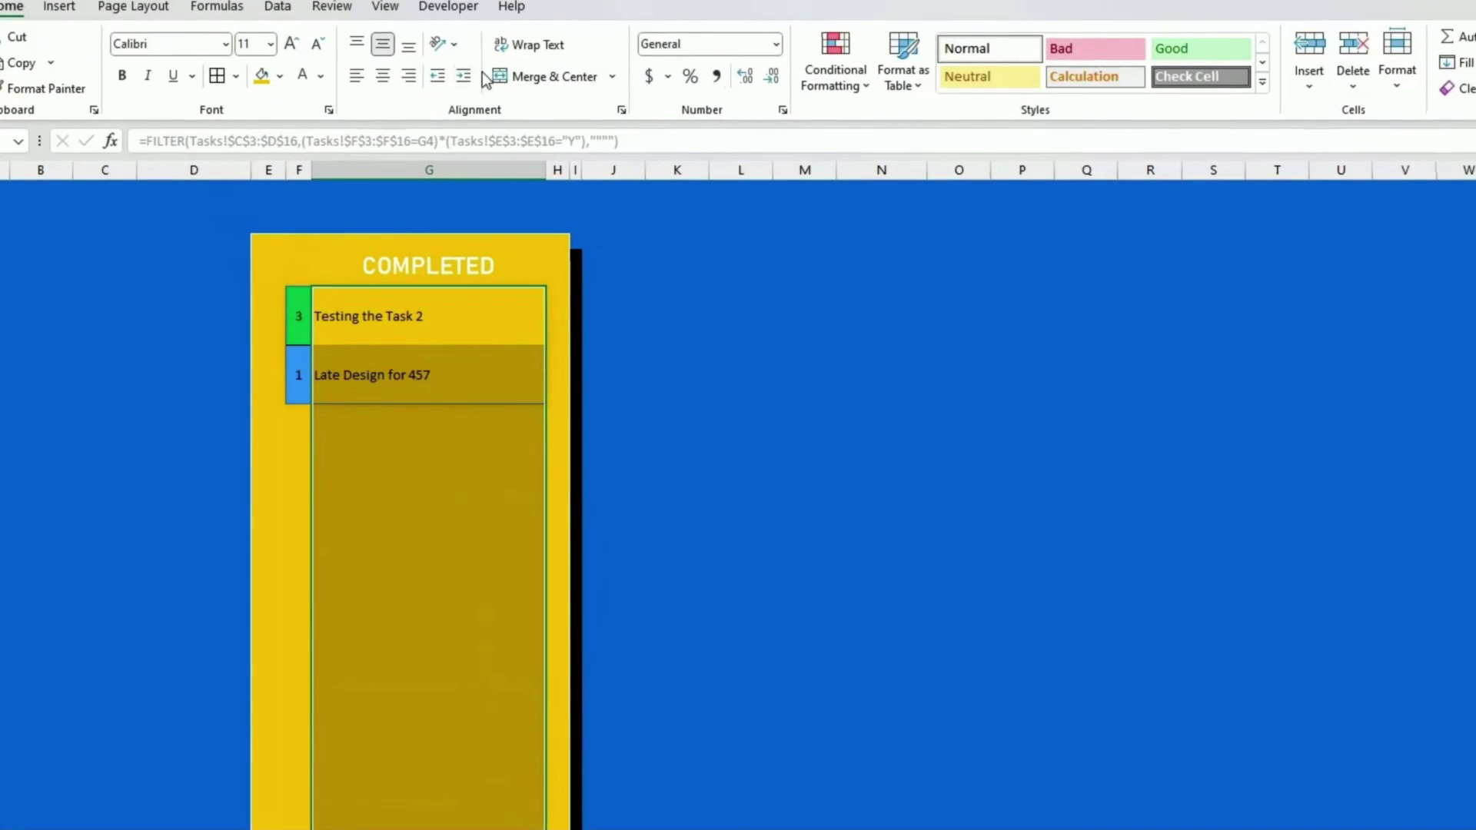
Step: Create a new conditional formatting rule that formats only cells with No Blanks
click(850, 87)
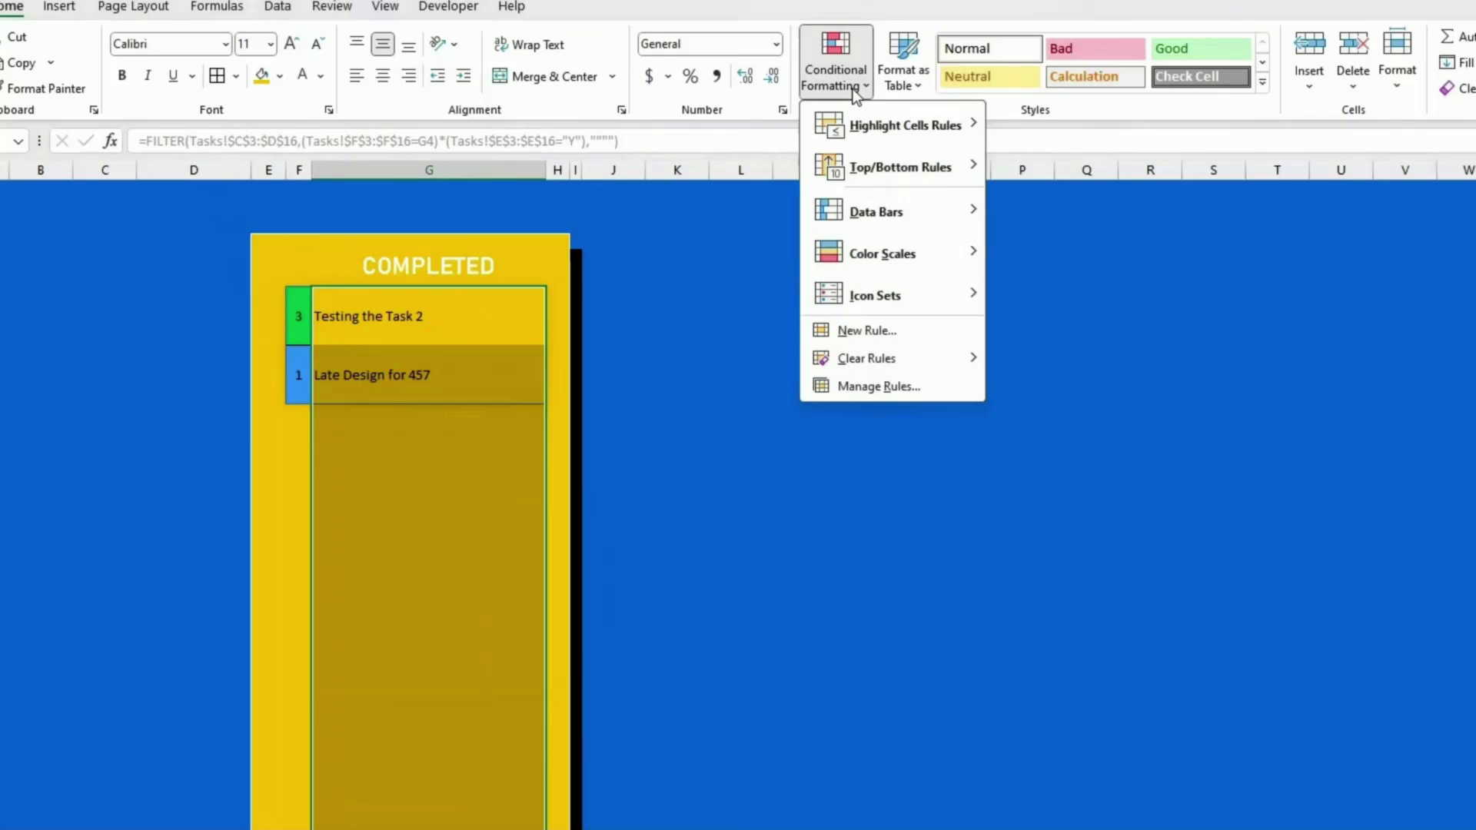
click(893, 330)
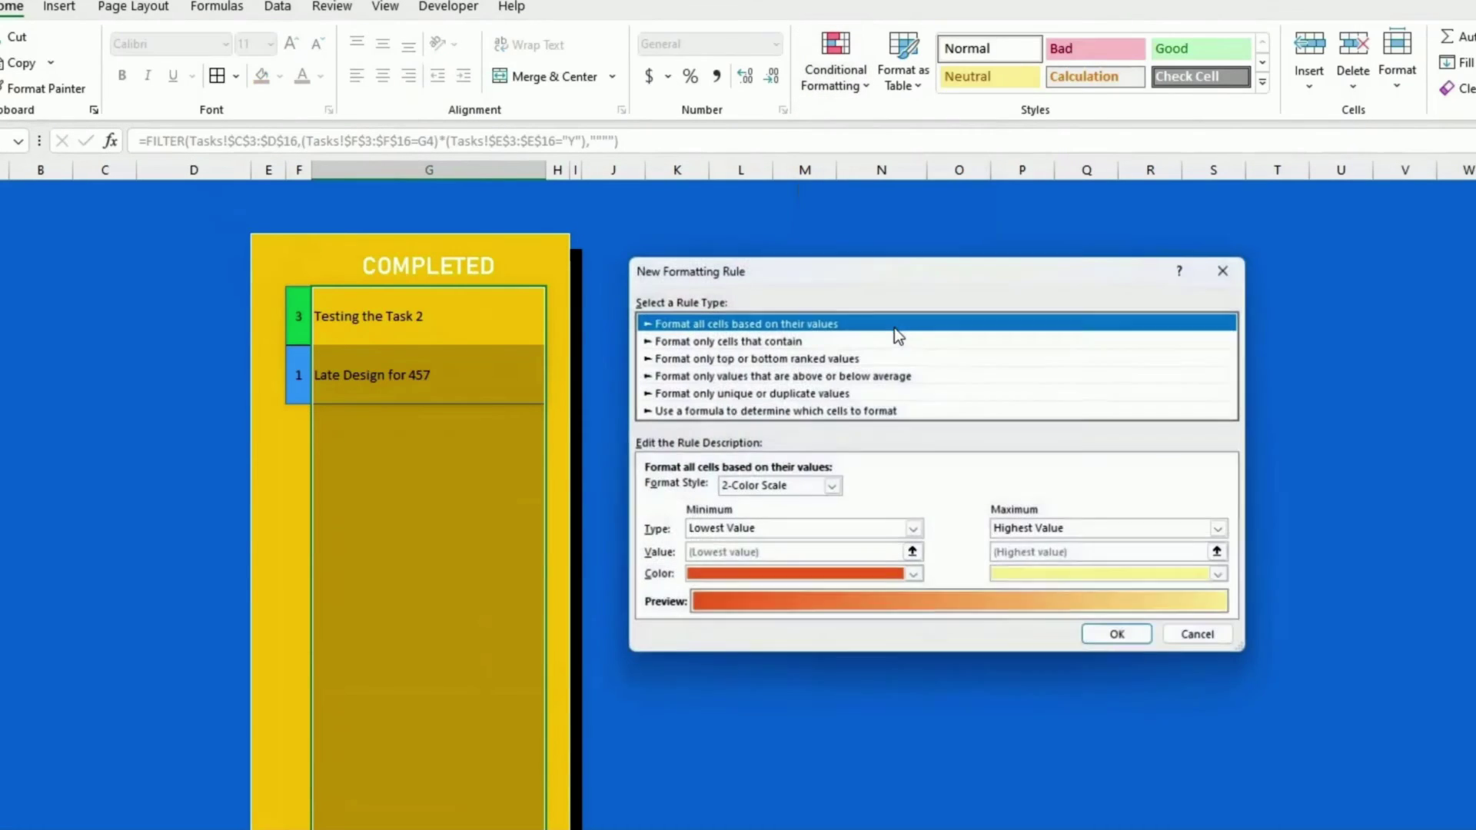
click(796, 340)
scroll(684, 492, down, 4)
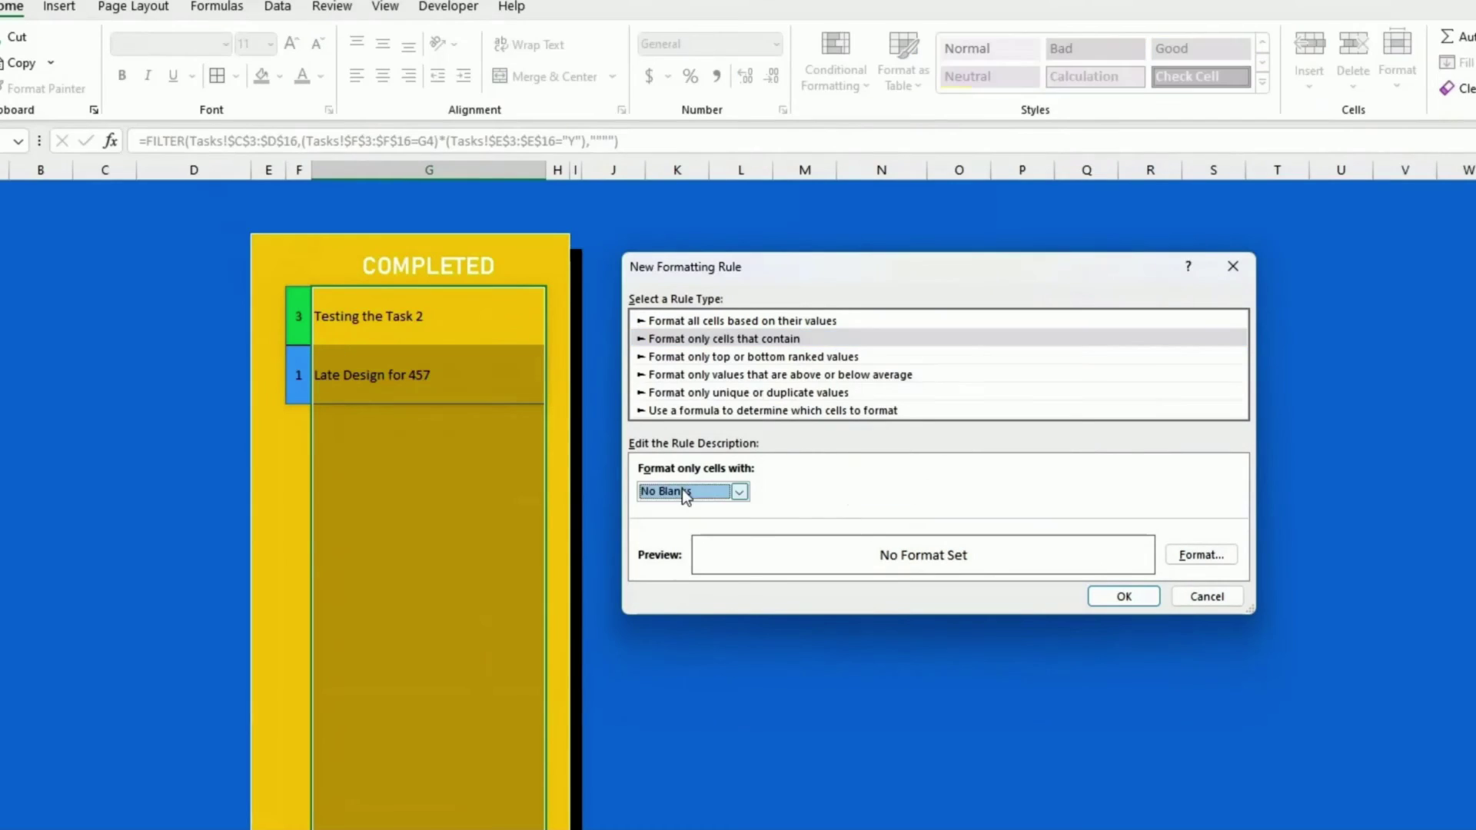
click(684, 492)
click(1196, 553)
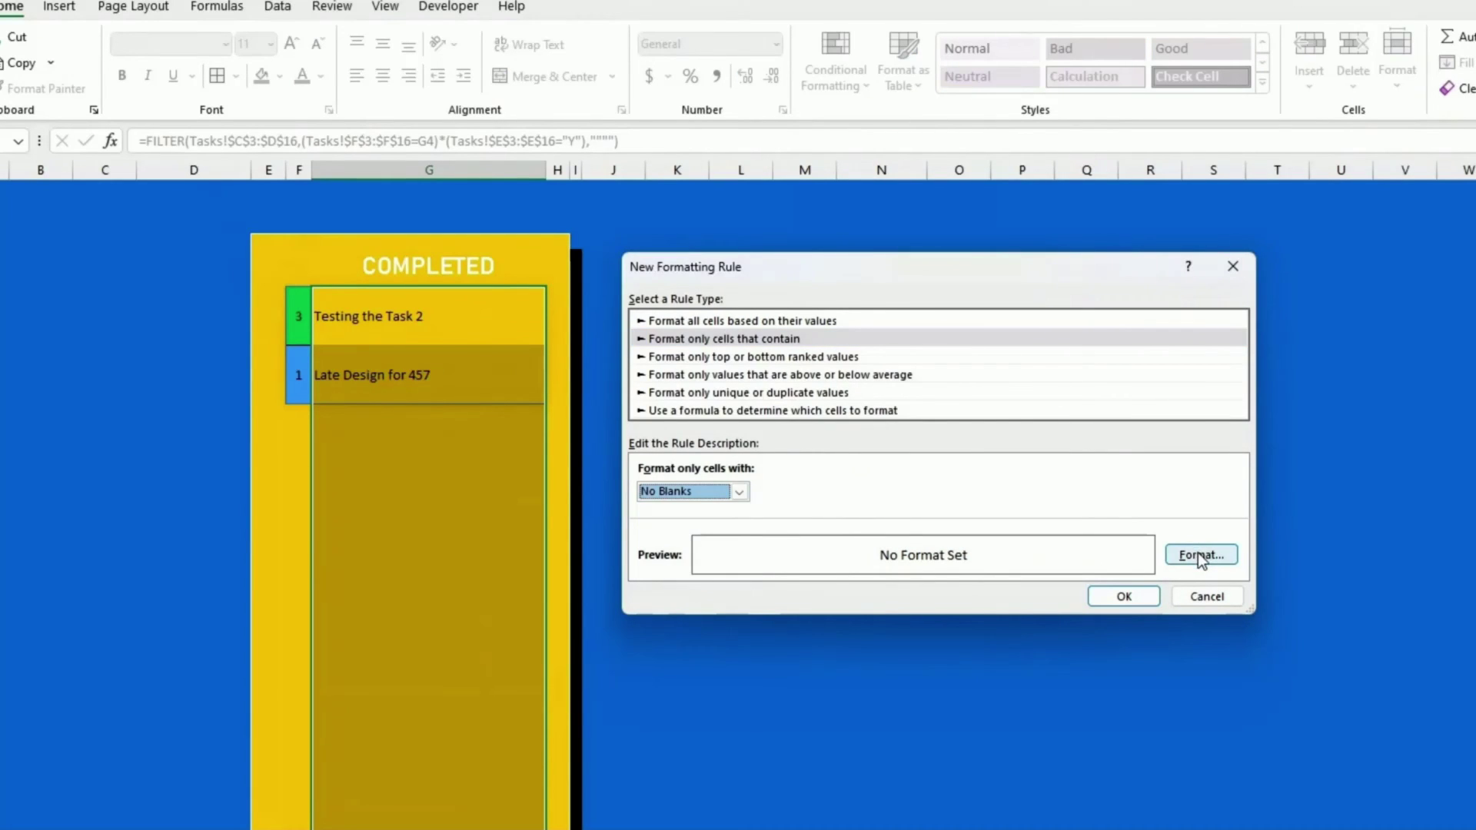
click(1197, 552)
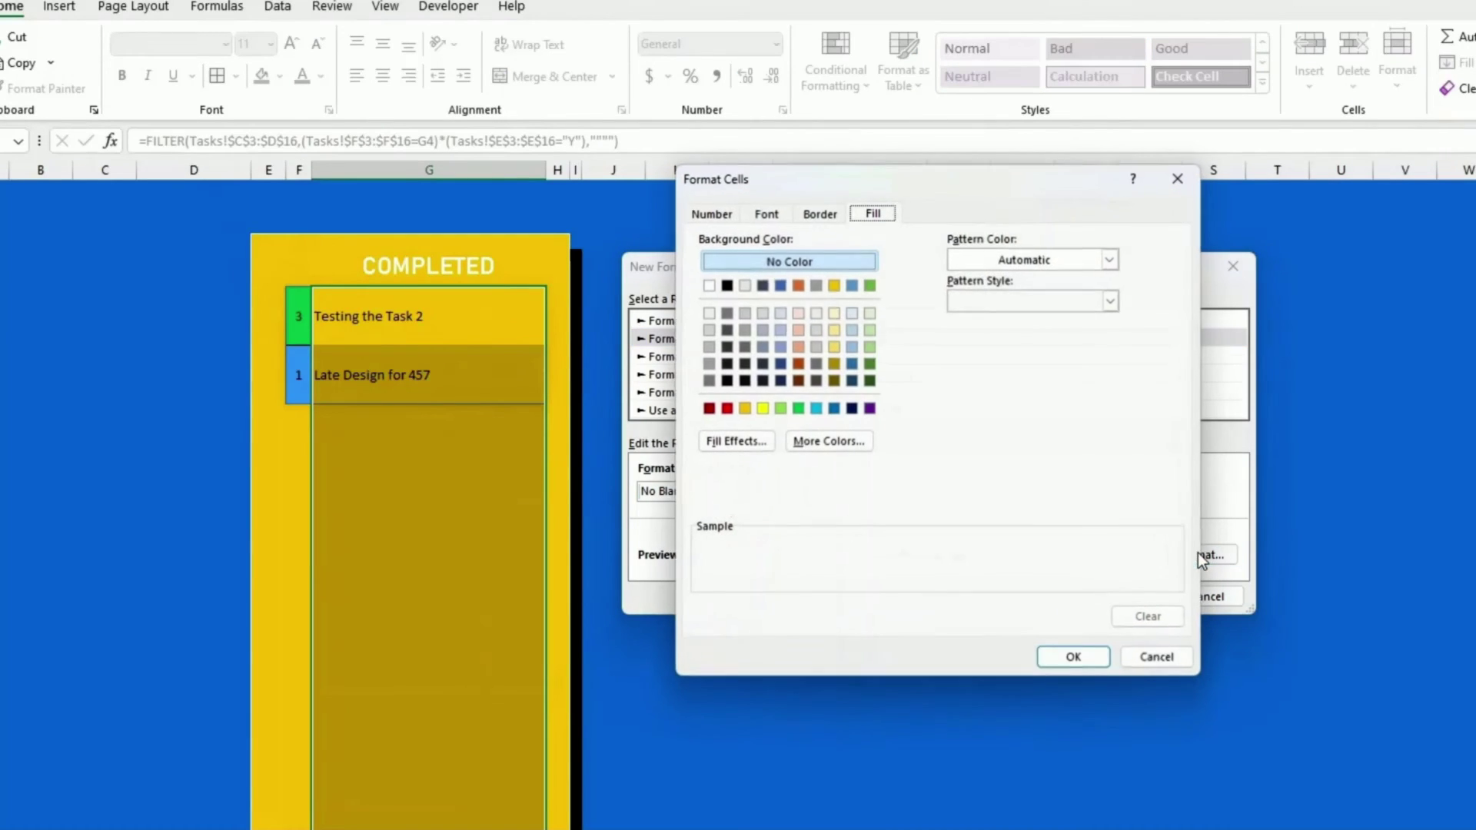
Step: Give the matching cells a white fill with an automatic-colour outline border and apply the rule
click(710, 285)
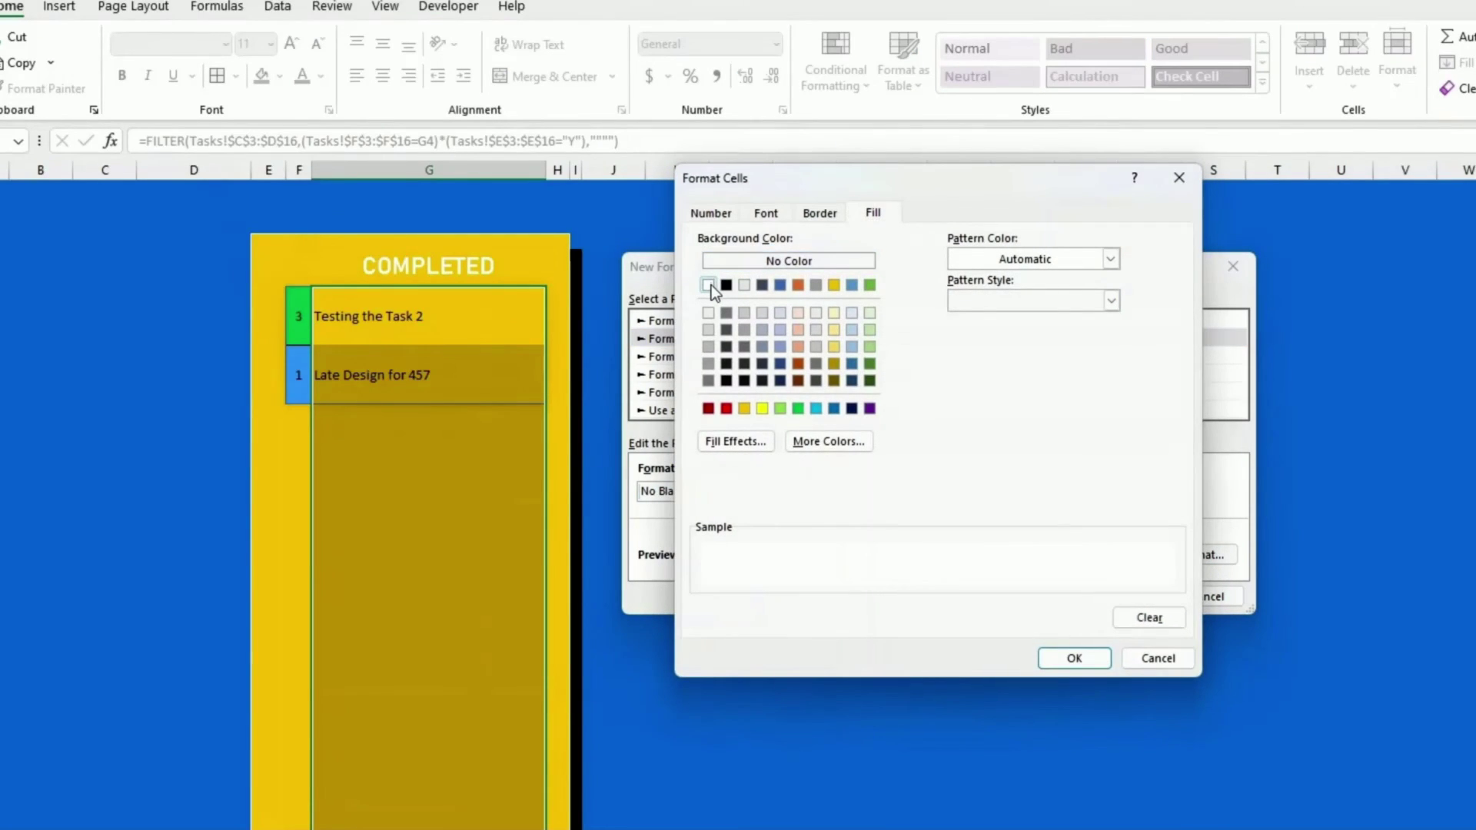
click(824, 214)
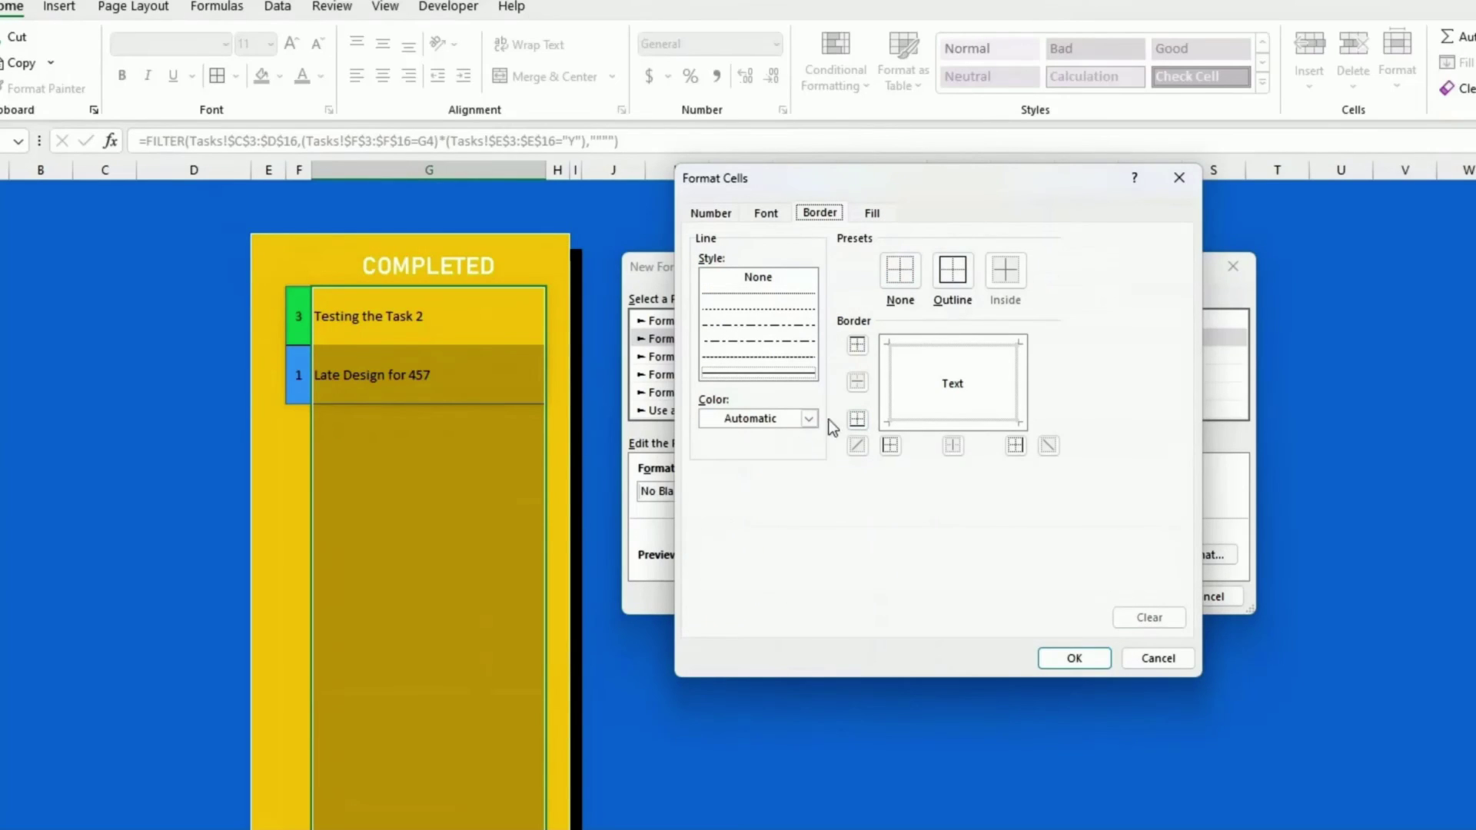
click(778, 419)
click(776, 446)
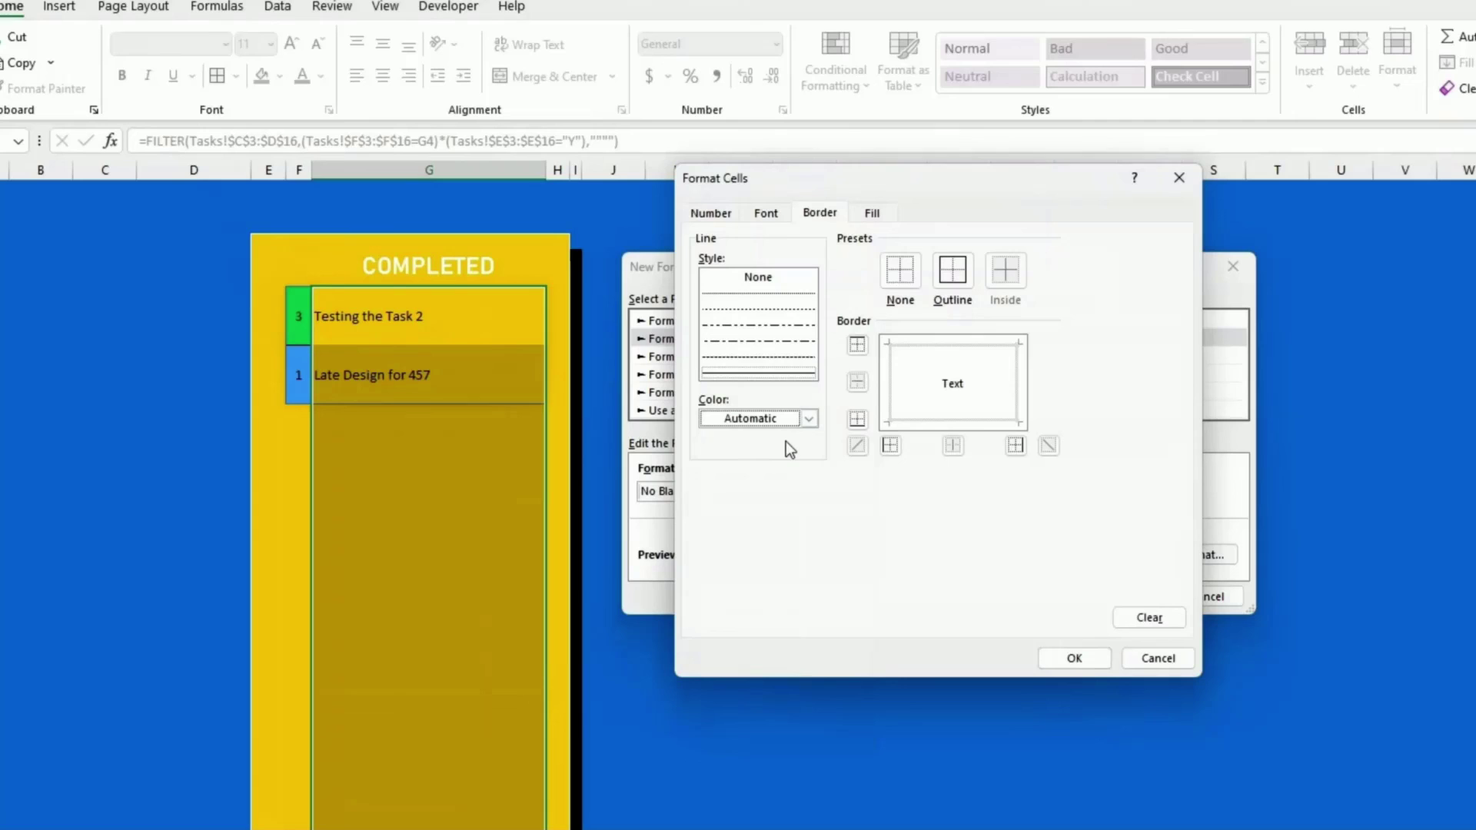
click(952, 275)
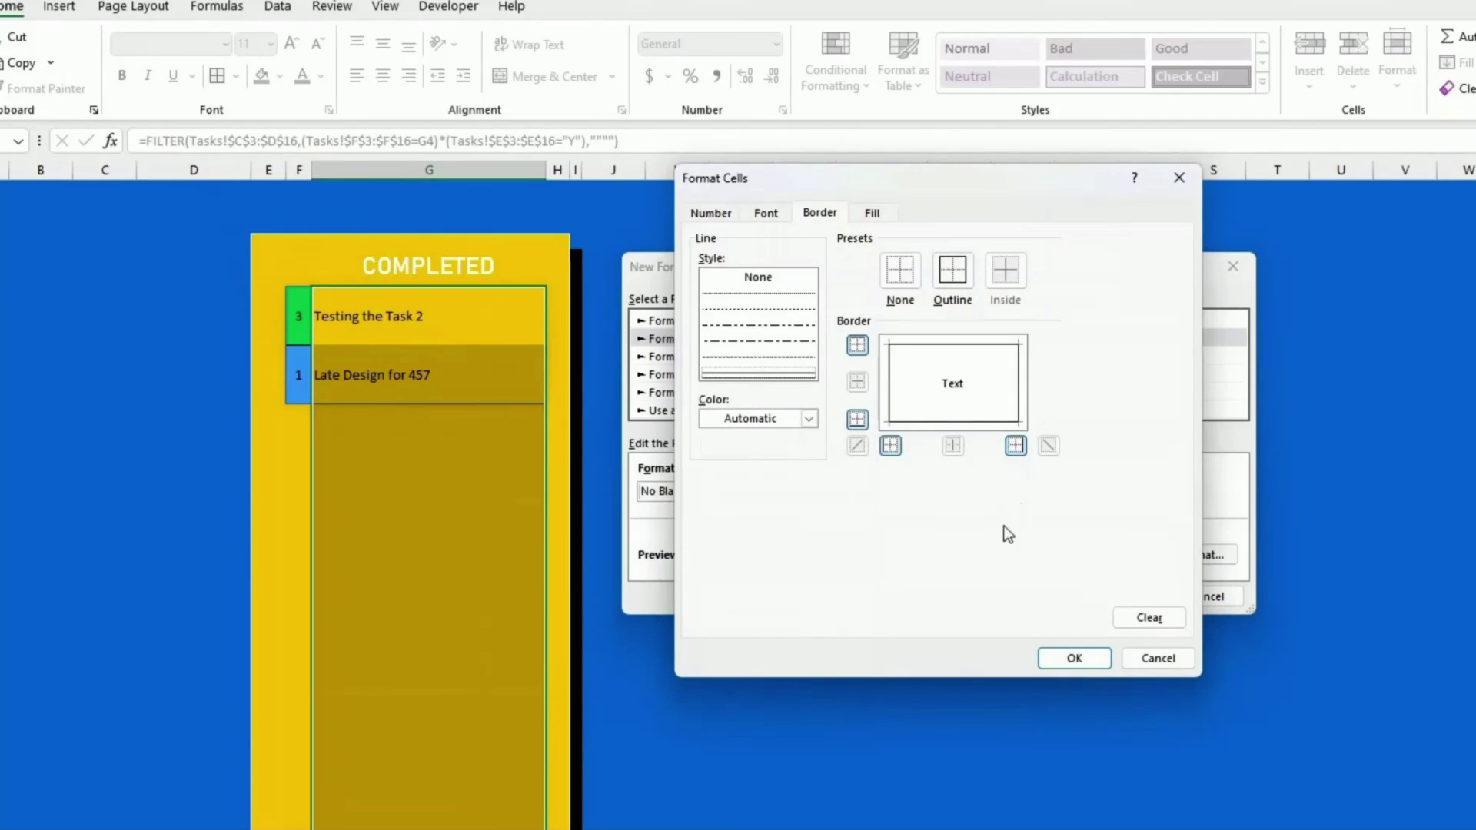
click(1074, 658)
click(1130, 597)
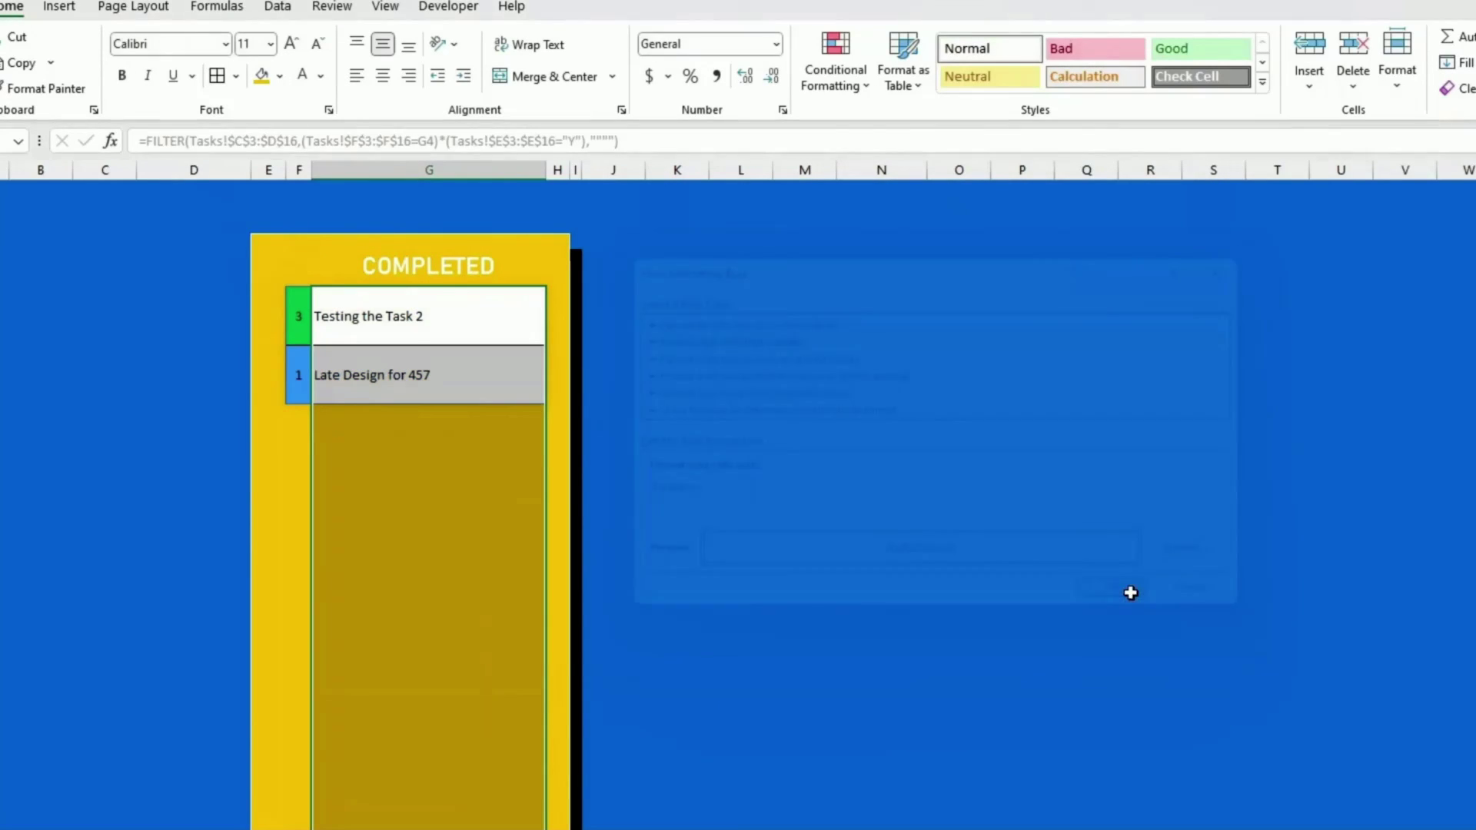
click(947, 500)
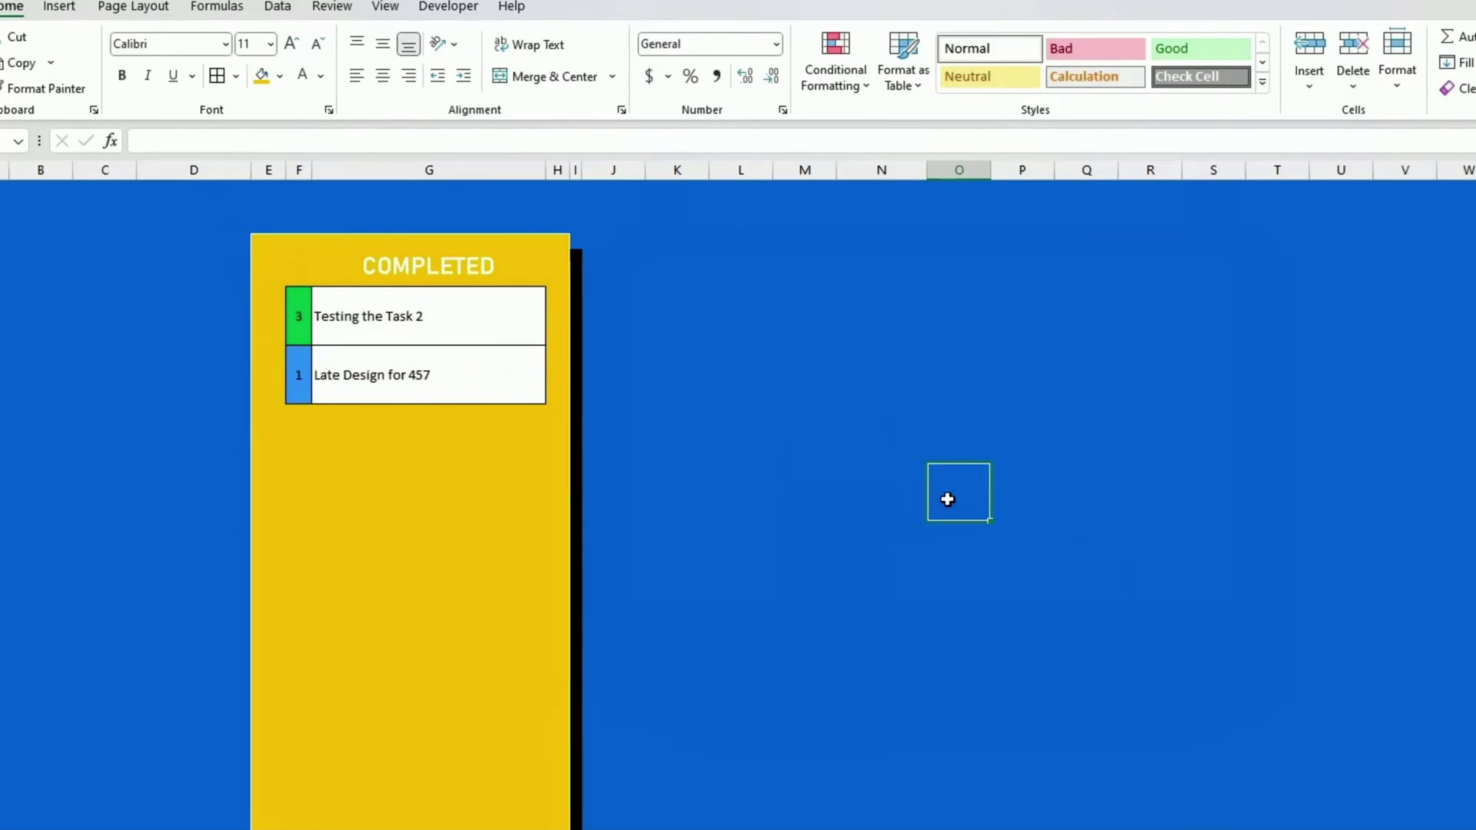
Step: Apply the ;;; custom number format to the column F strip cells to hide their numbers
click(807, 453)
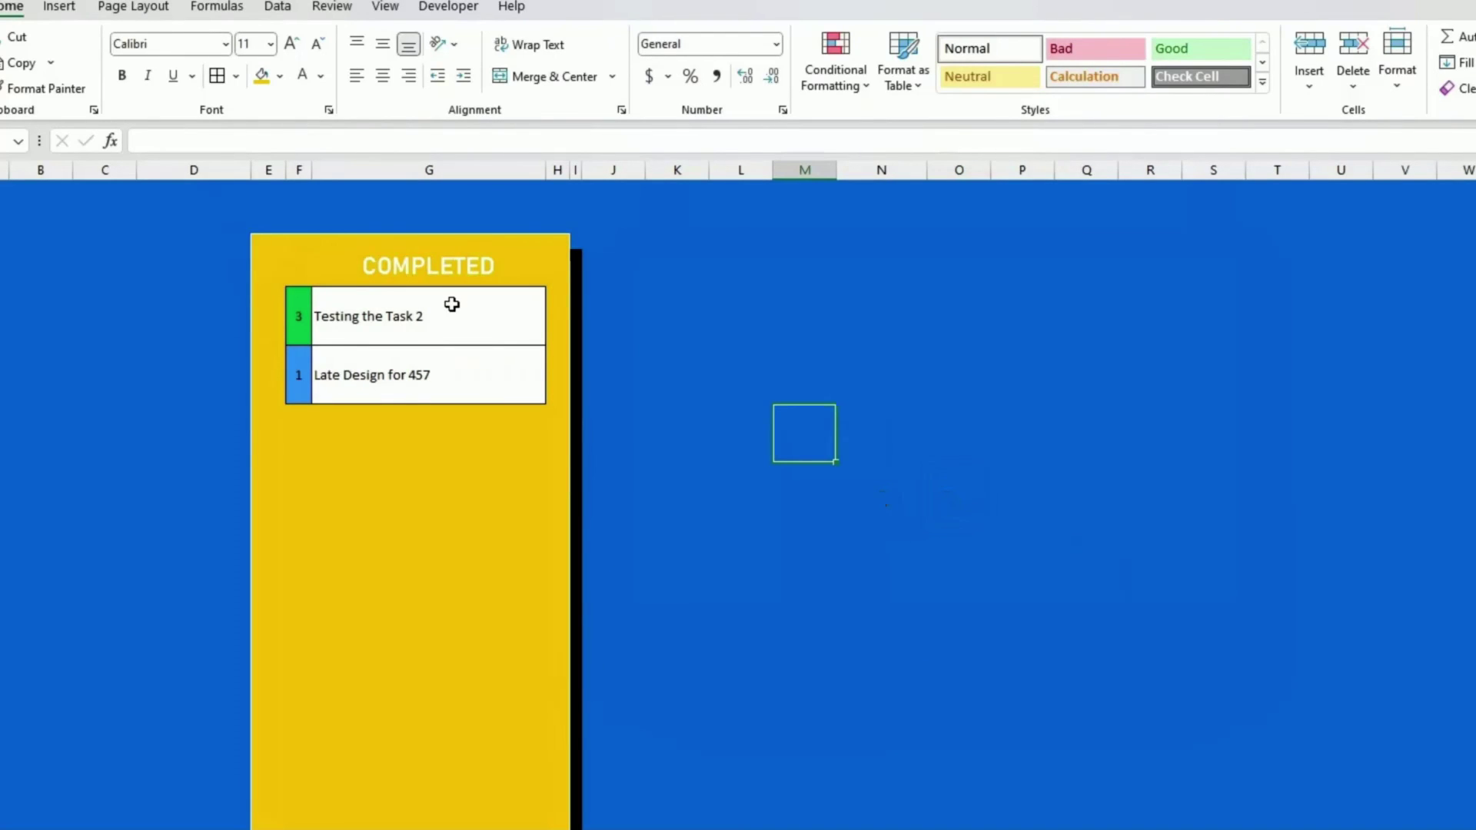
click(300, 303)
drag(300, 304, 299, 826)
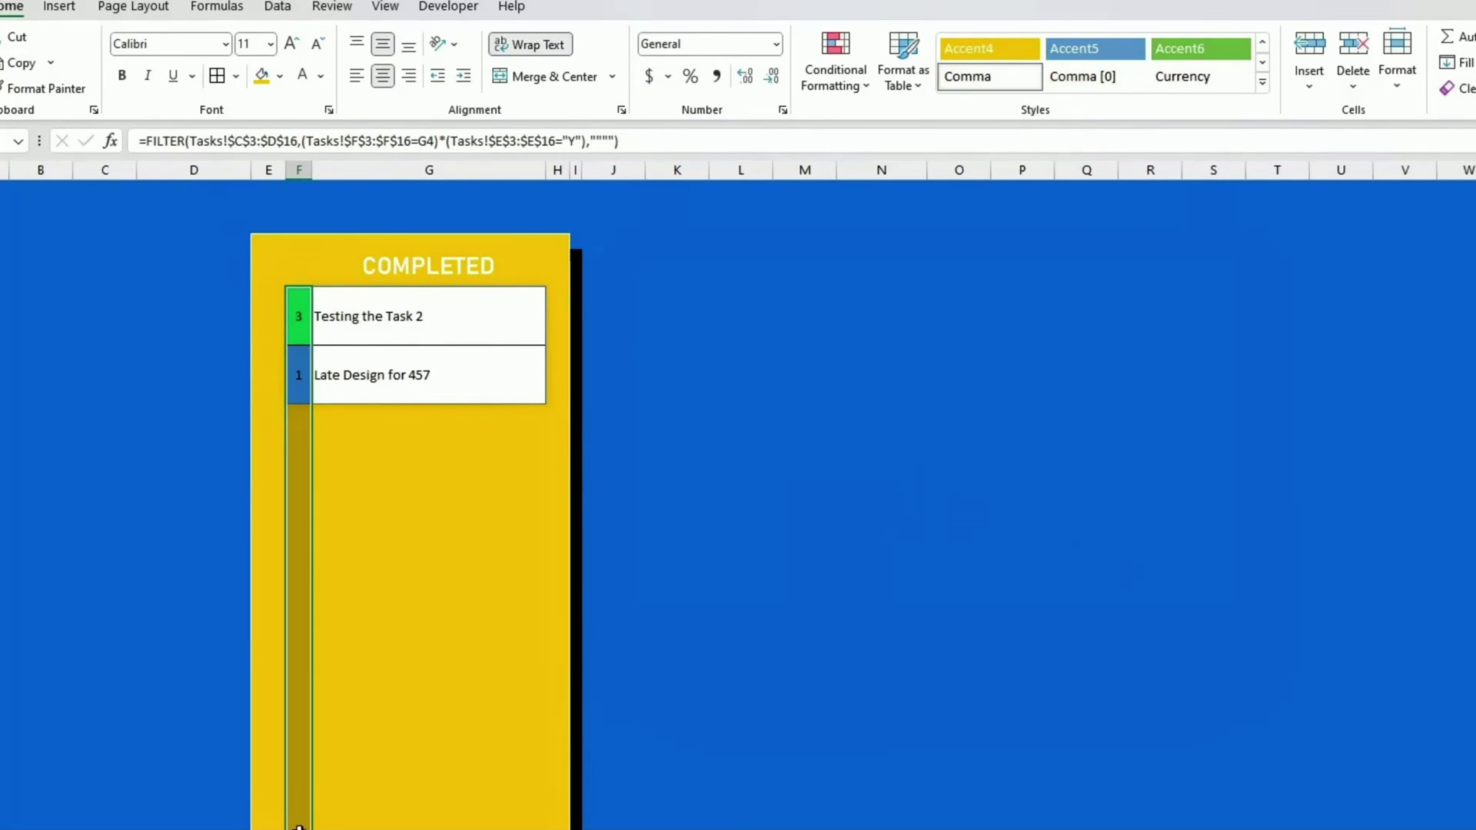
right_click(301, 304)
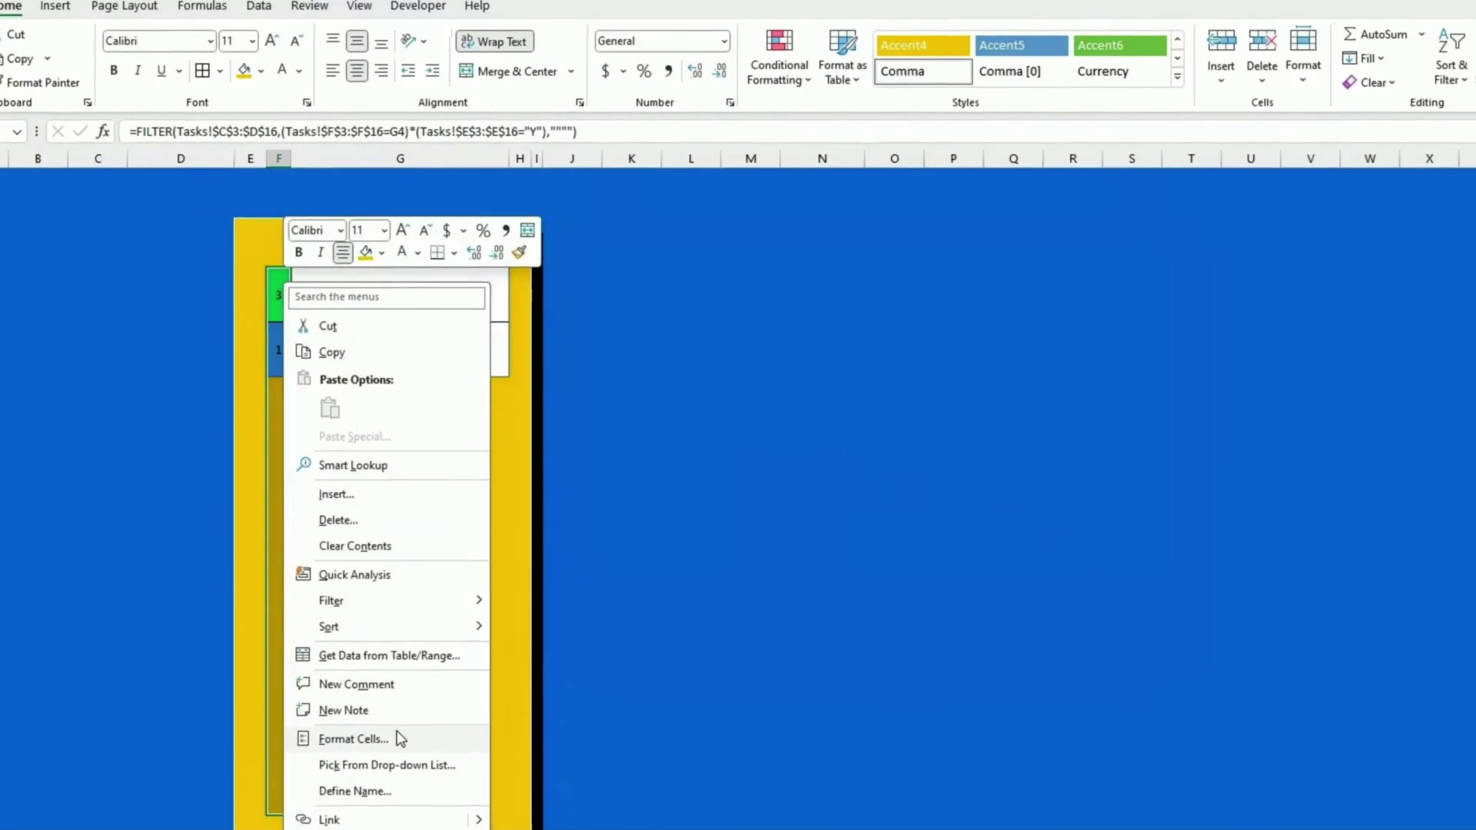
click(395, 741)
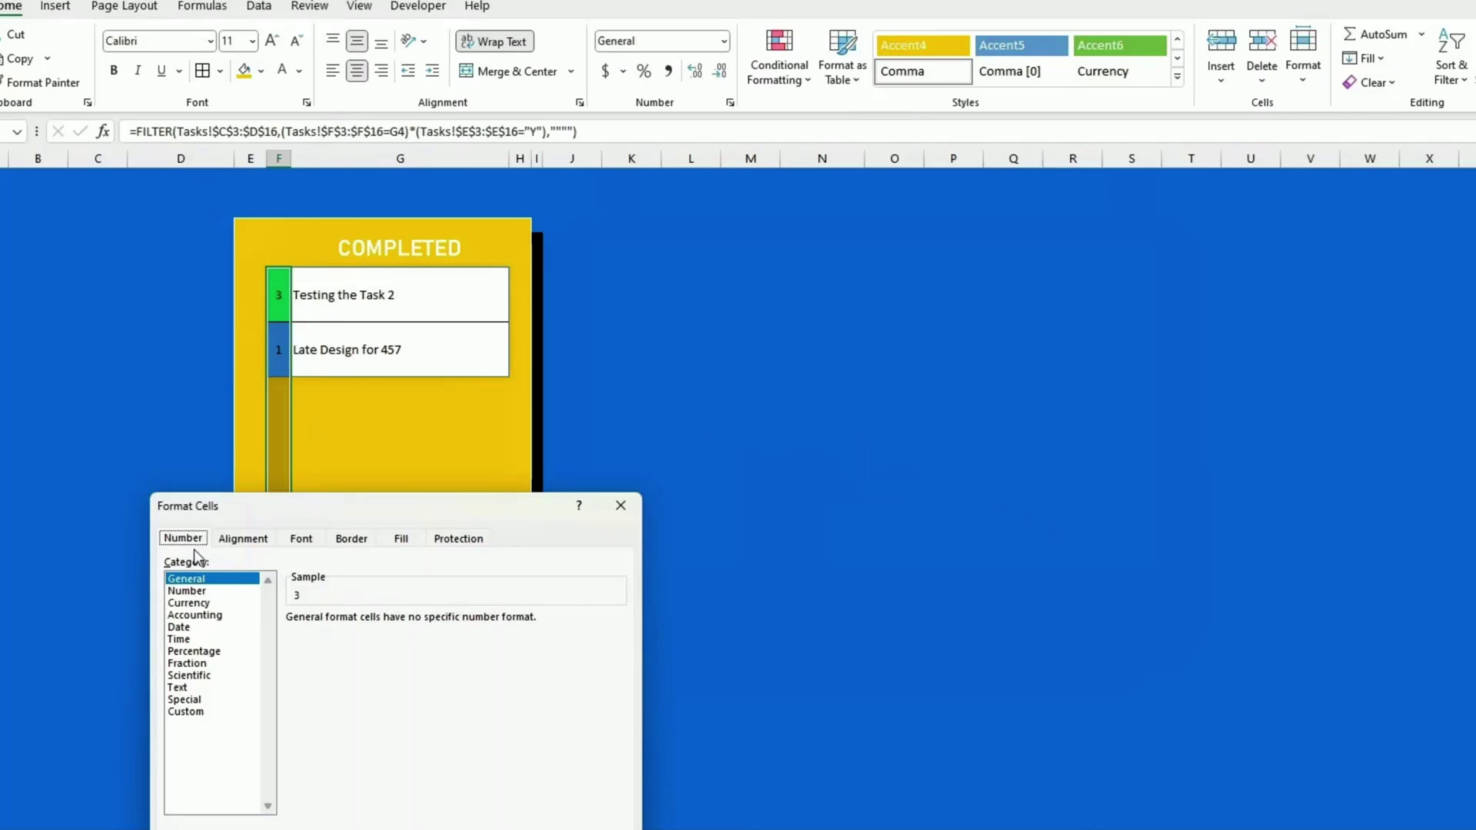
click(207, 714)
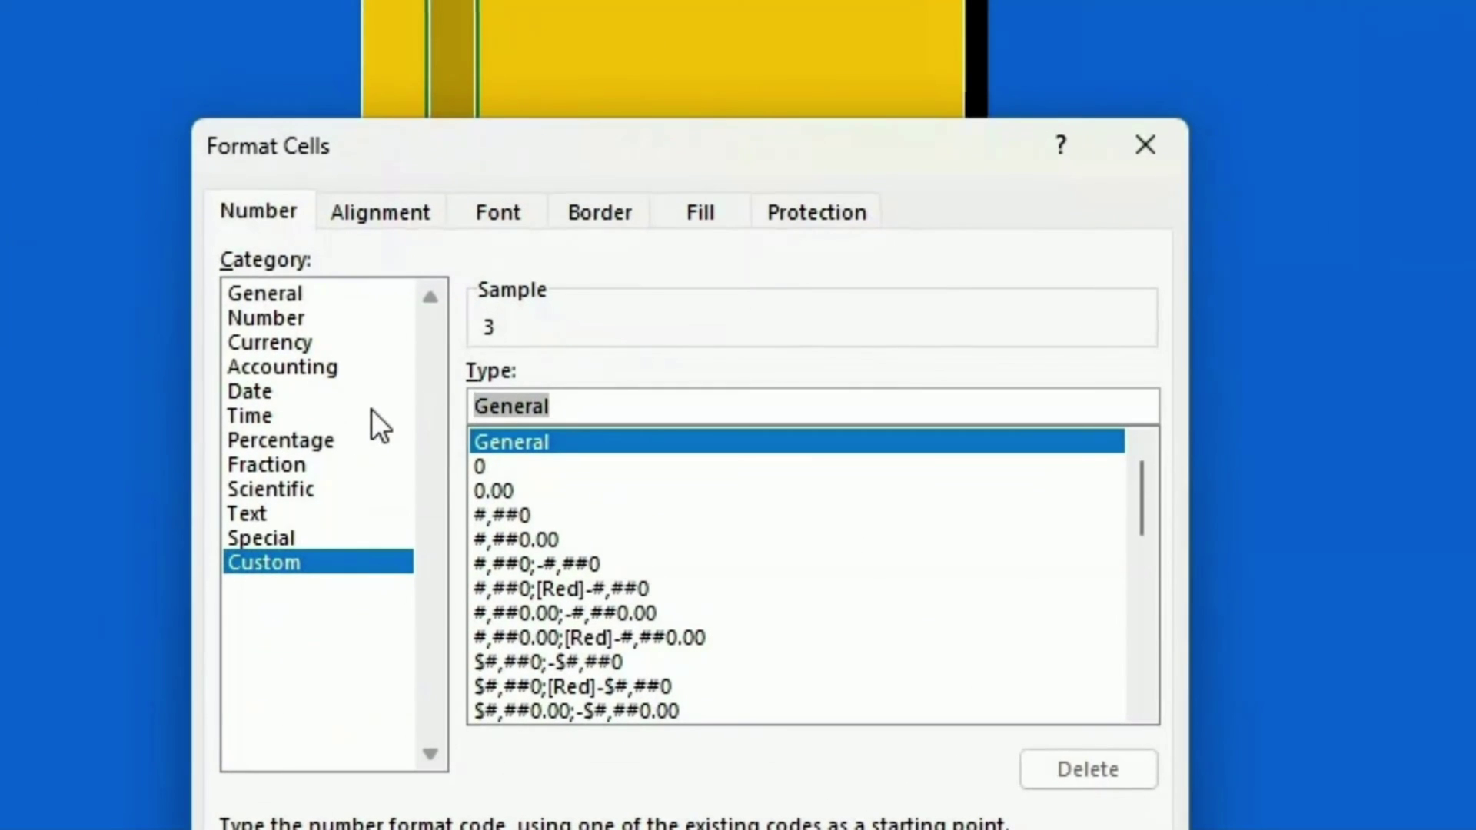
text(;;;)
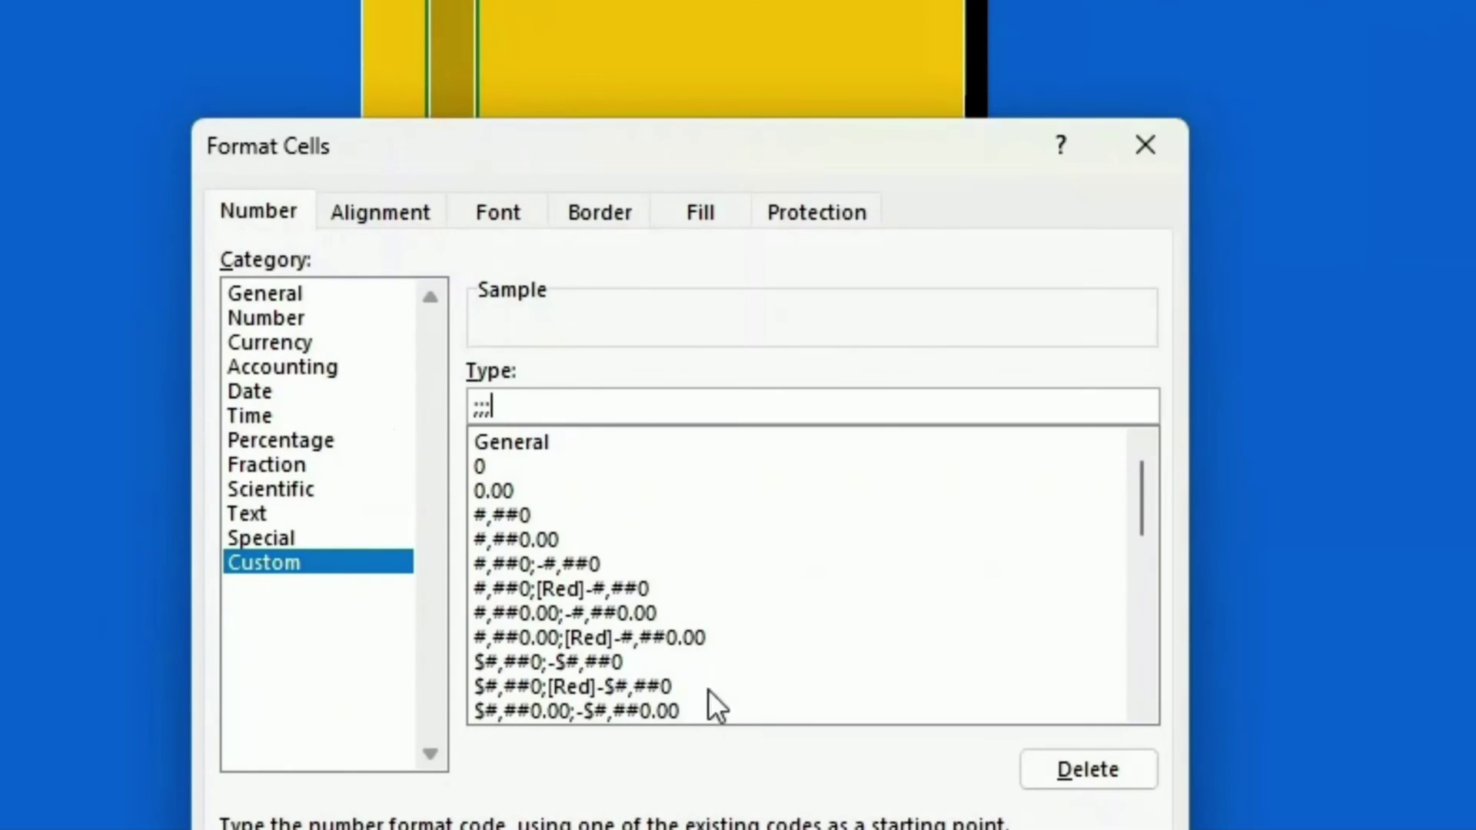
key(Return)
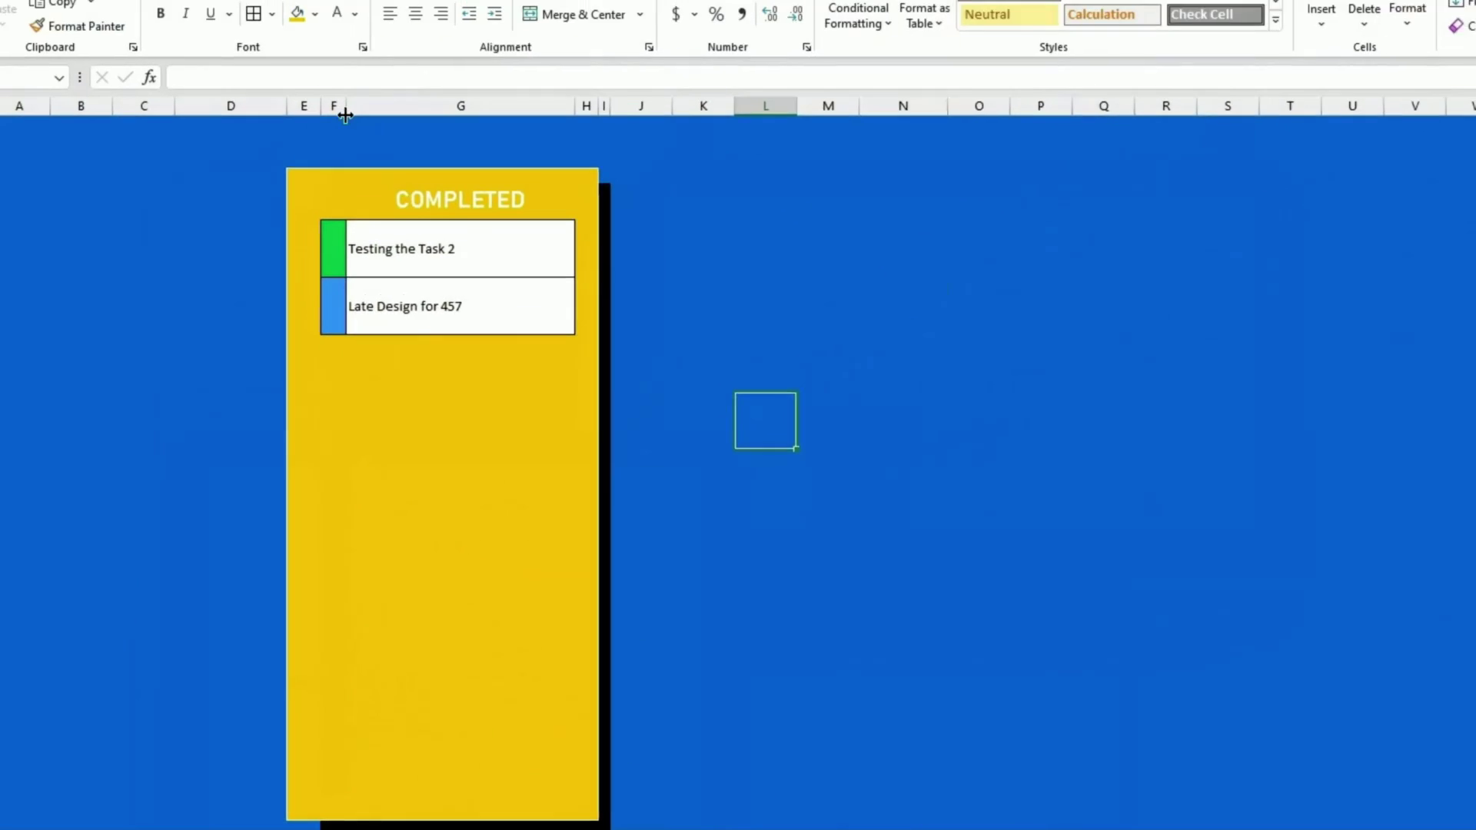
Step: Trim column H to width 2.71 and narrow column G to slim the card
drag(335, 167, 329, 168)
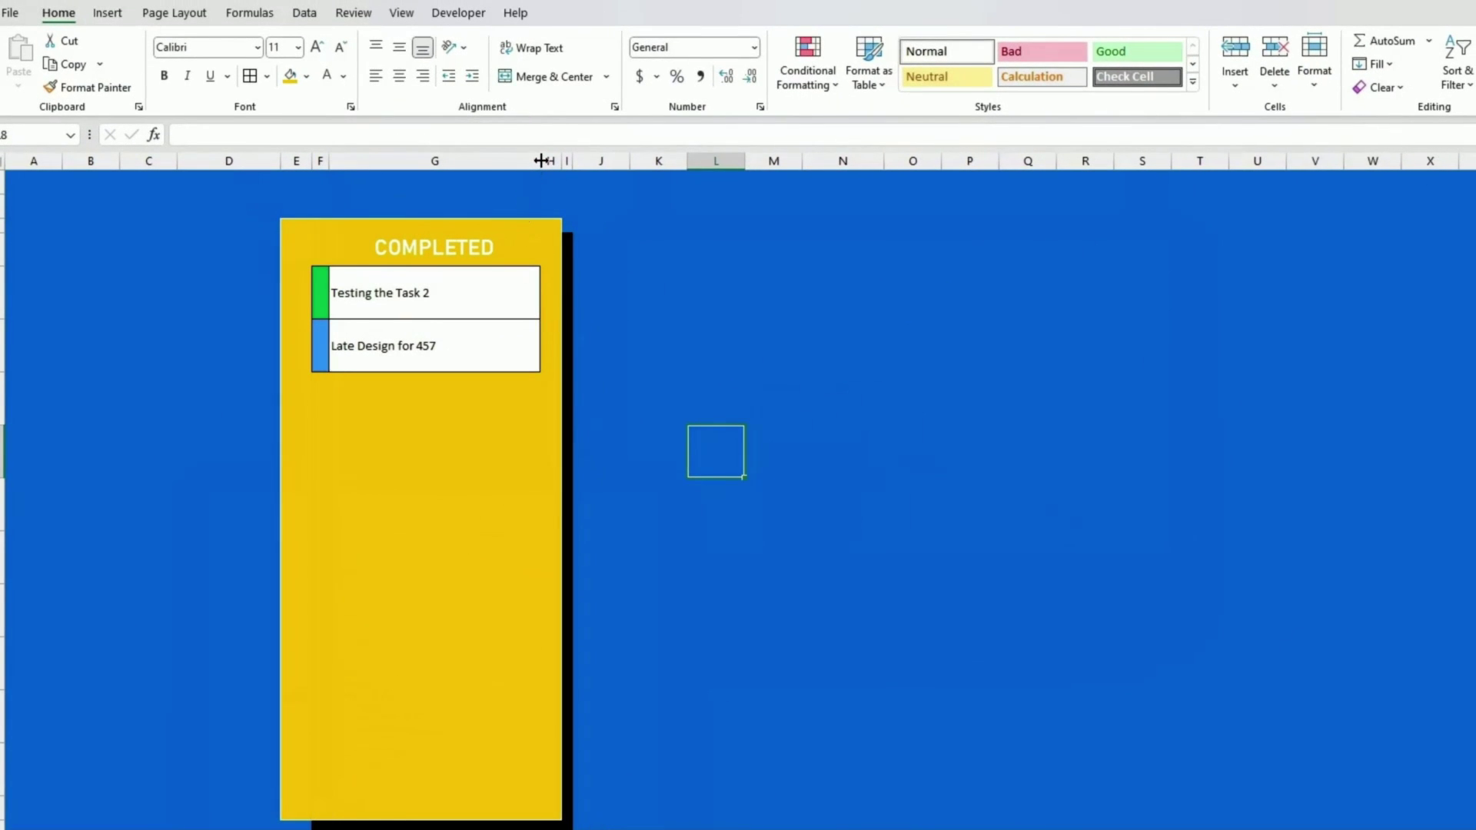
drag(542, 161, 558, 163)
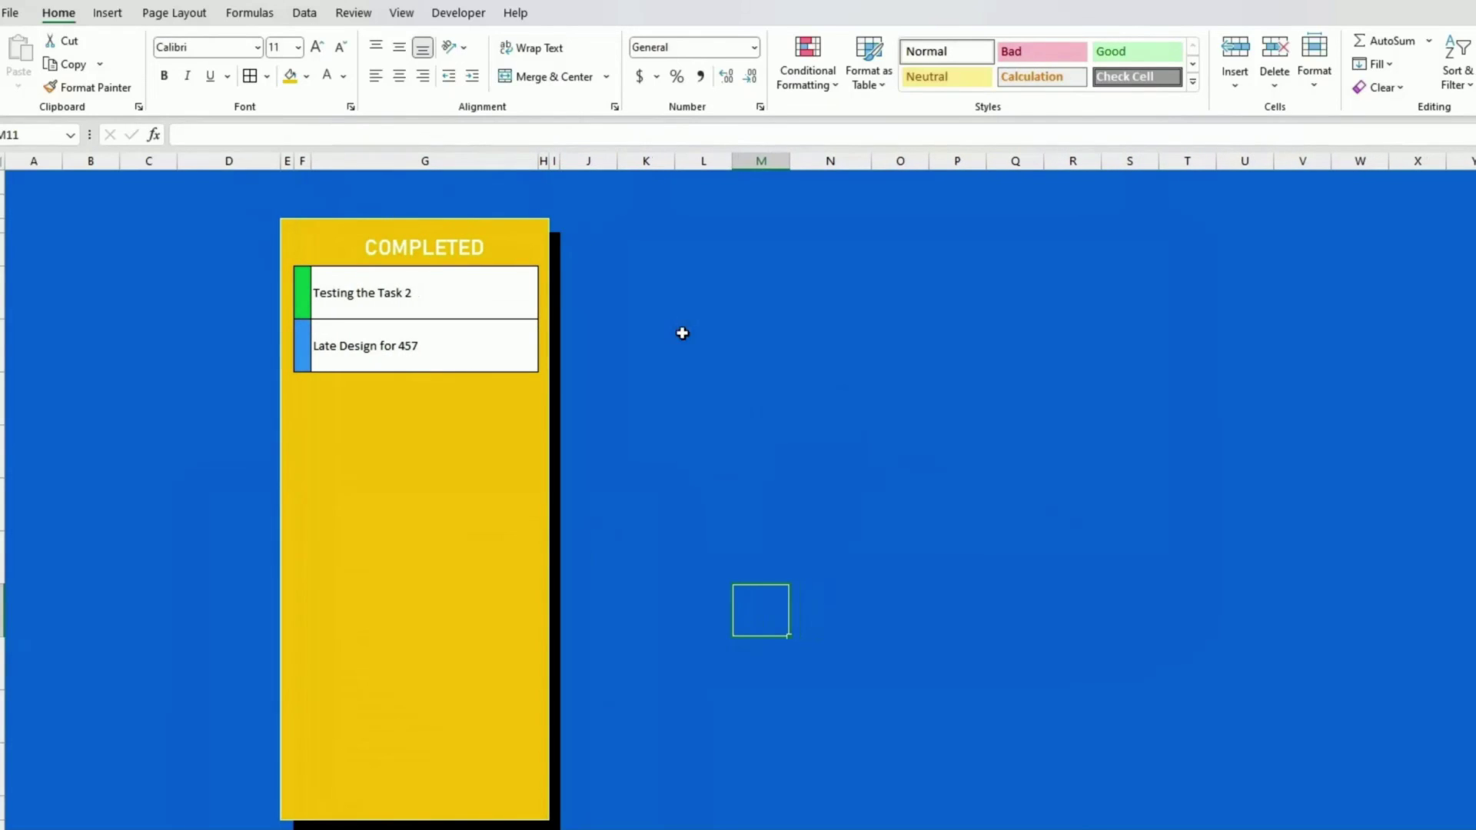
click(683, 332)
drag(538, 163, 500, 170)
click(607, 769)
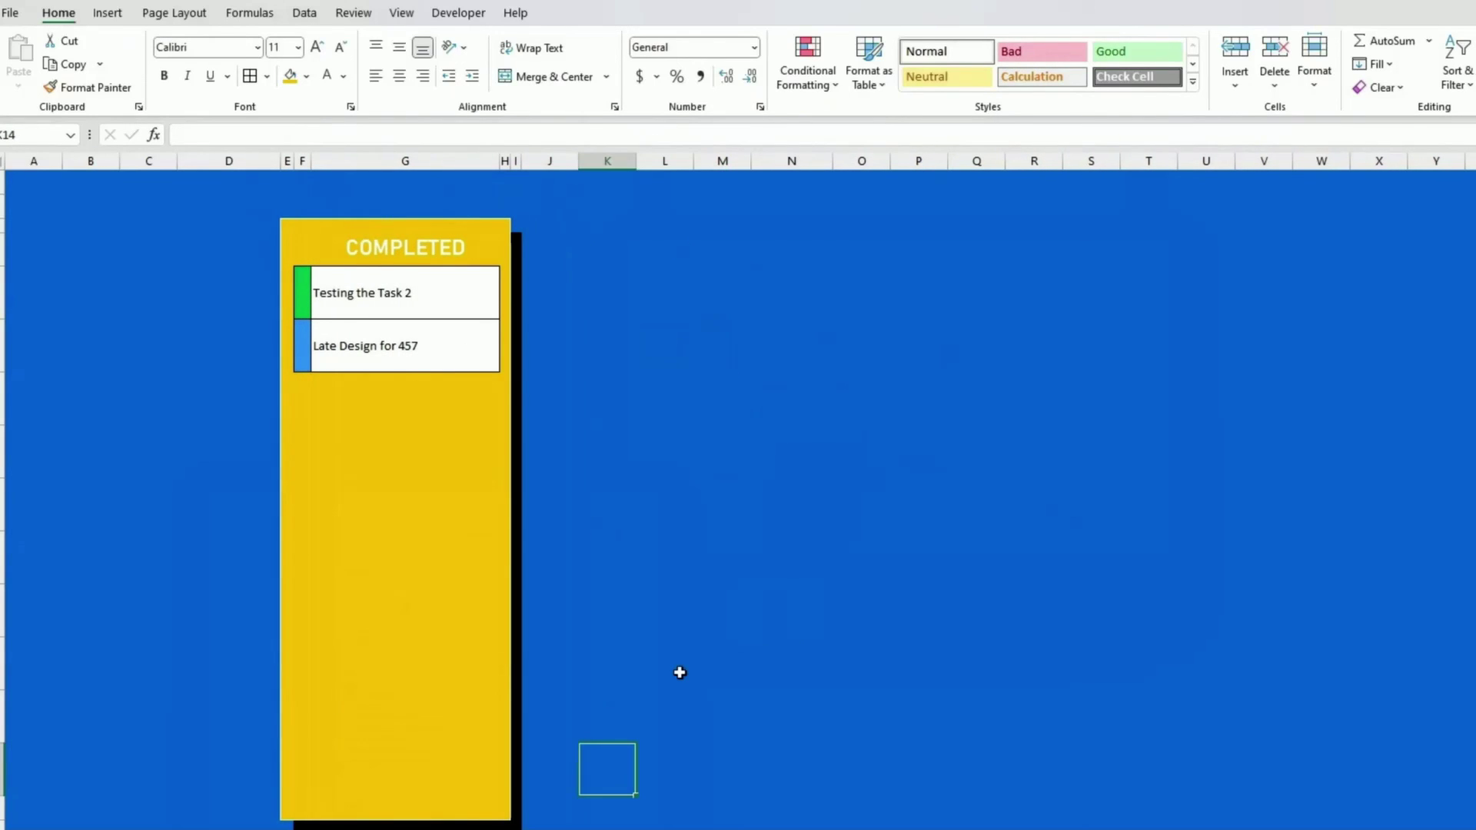